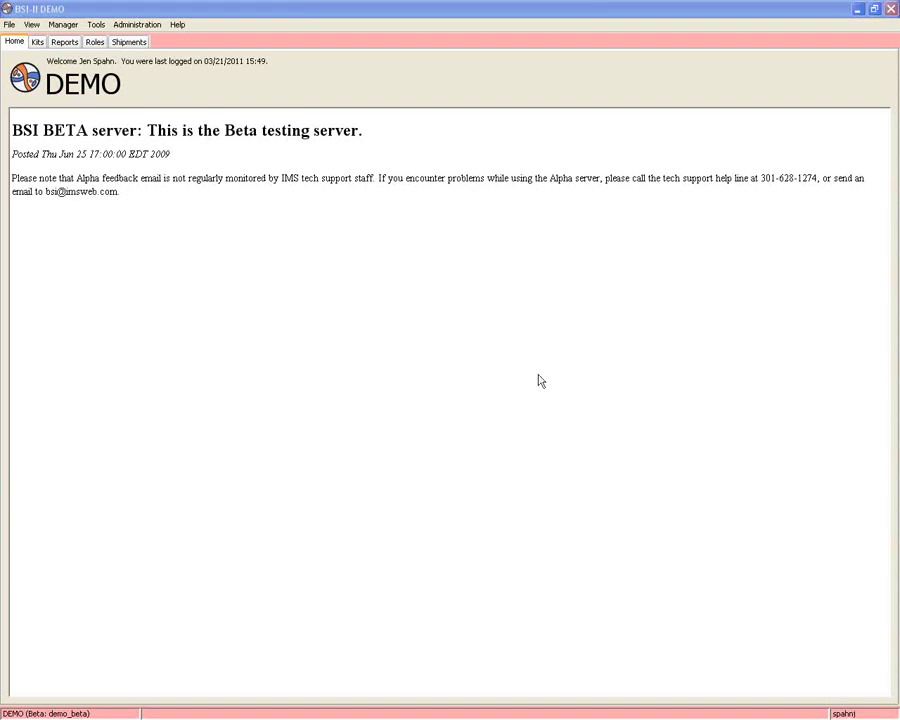
Step: Start a new role and open the Kits group among its Client permissions
click(95, 43)
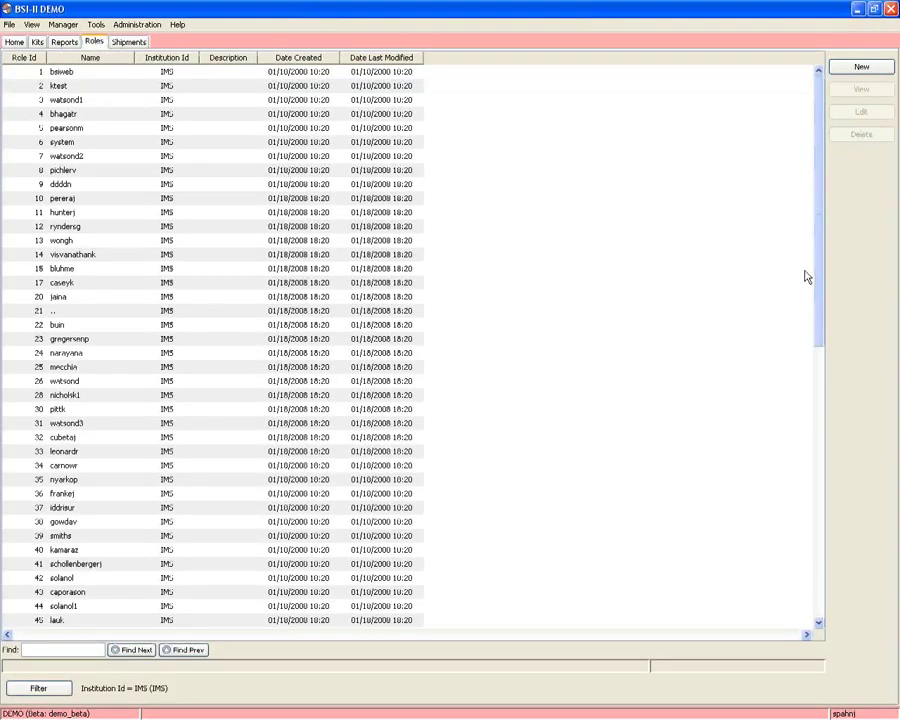
click(858, 69)
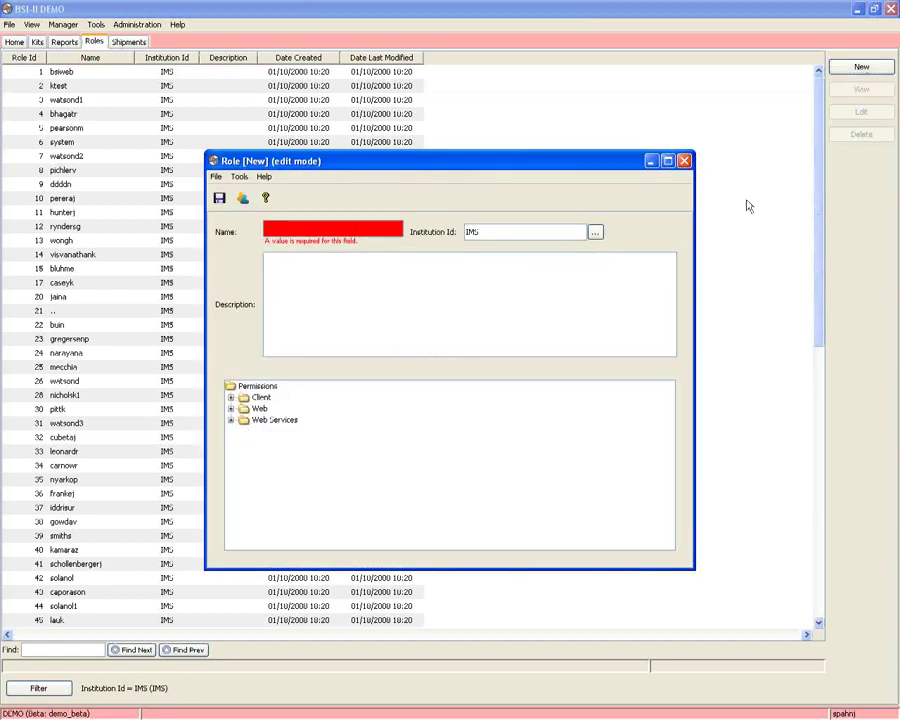
click(231, 398)
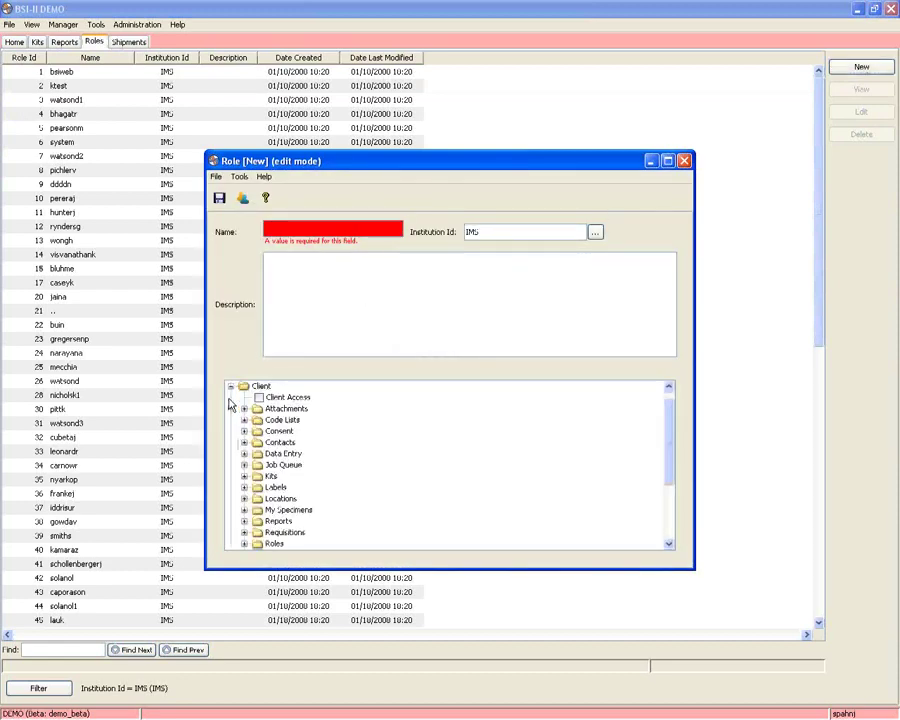
scroll(243, 450, down, 2)
click(245, 477)
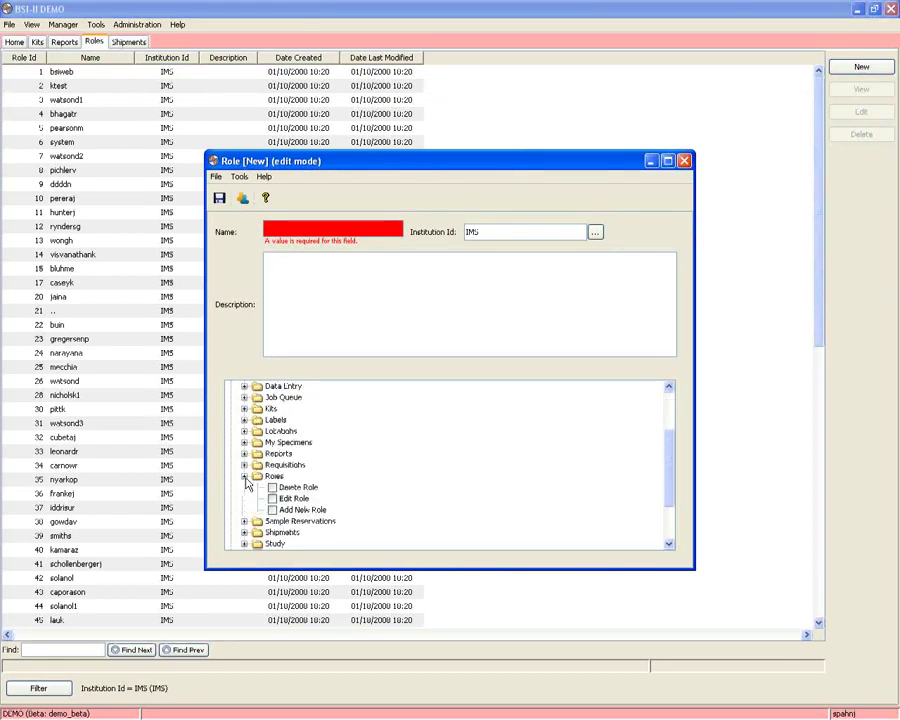
click(245, 477)
scroll(245, 477, up, 1)
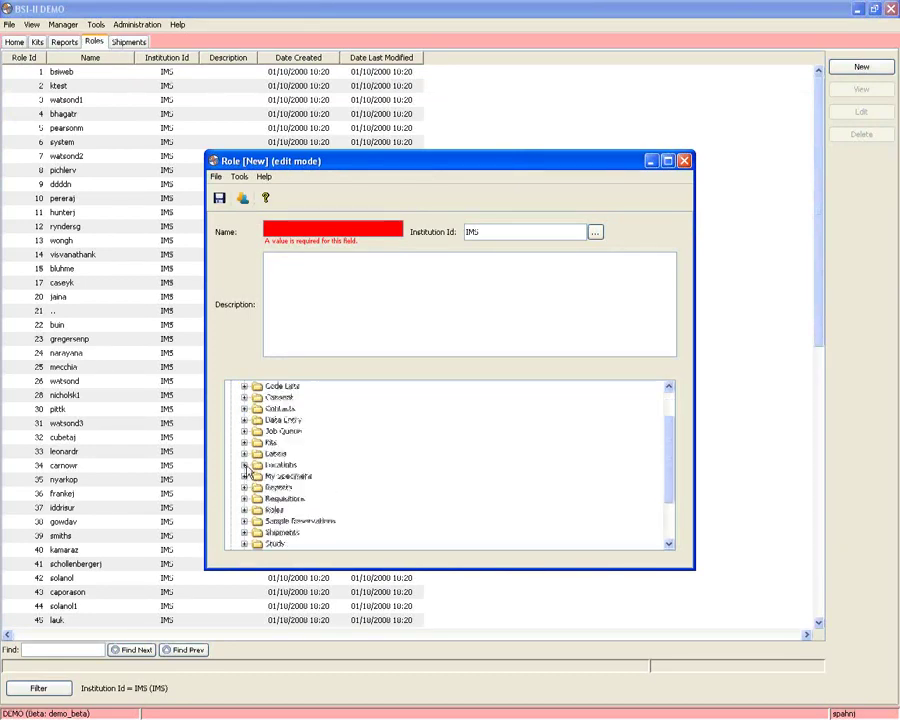
click(244, 442)
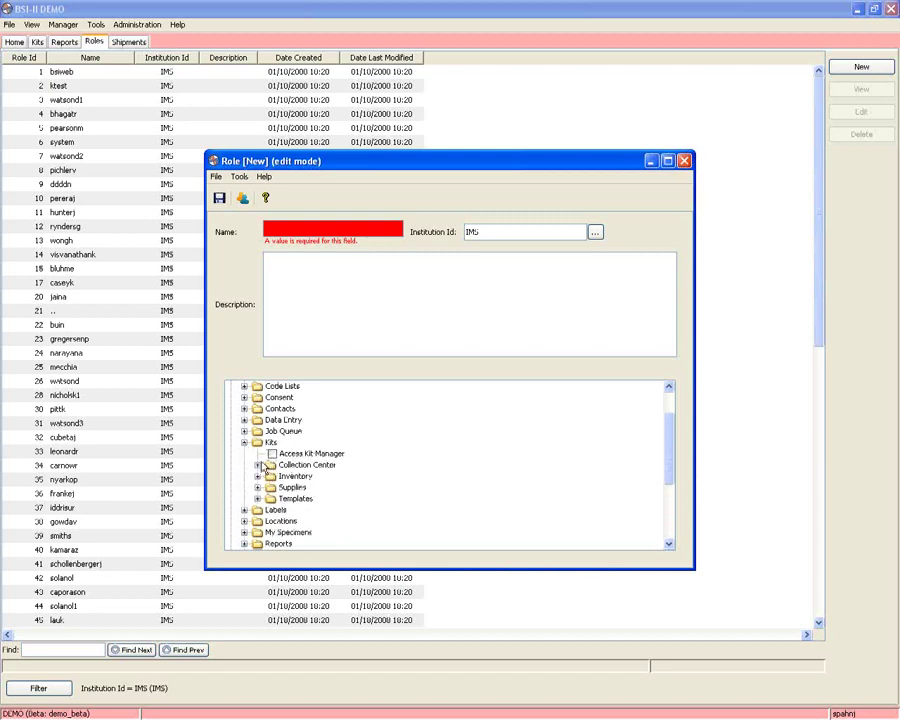
scroll(260, 470, down, 1)
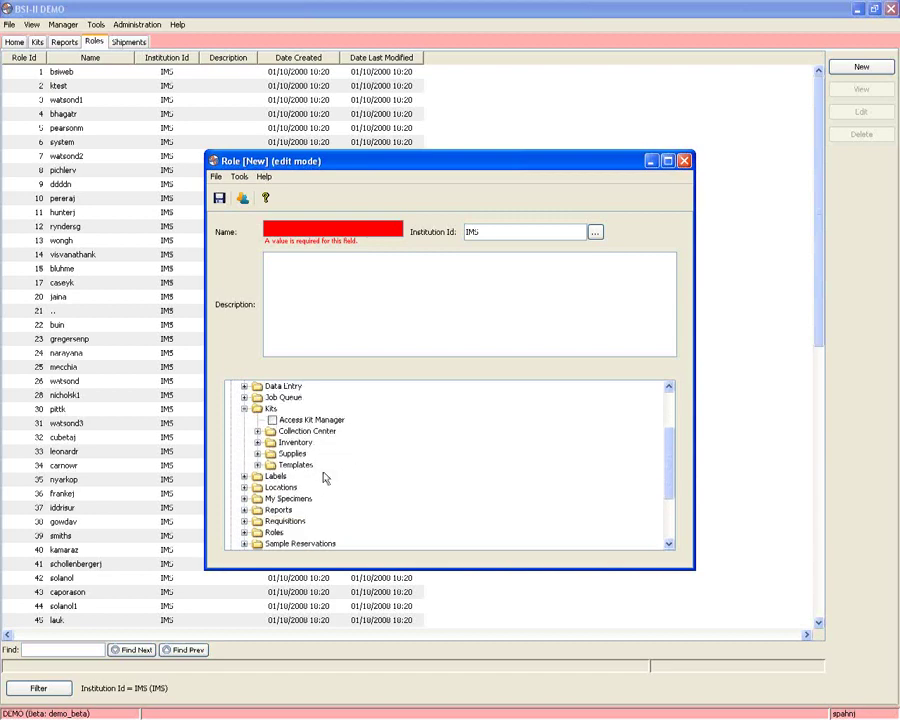
Step: Examine the Kits permissions for Collection Center, Inventory, Supplies and Templates, and close the new role without saving
click(257, 431)
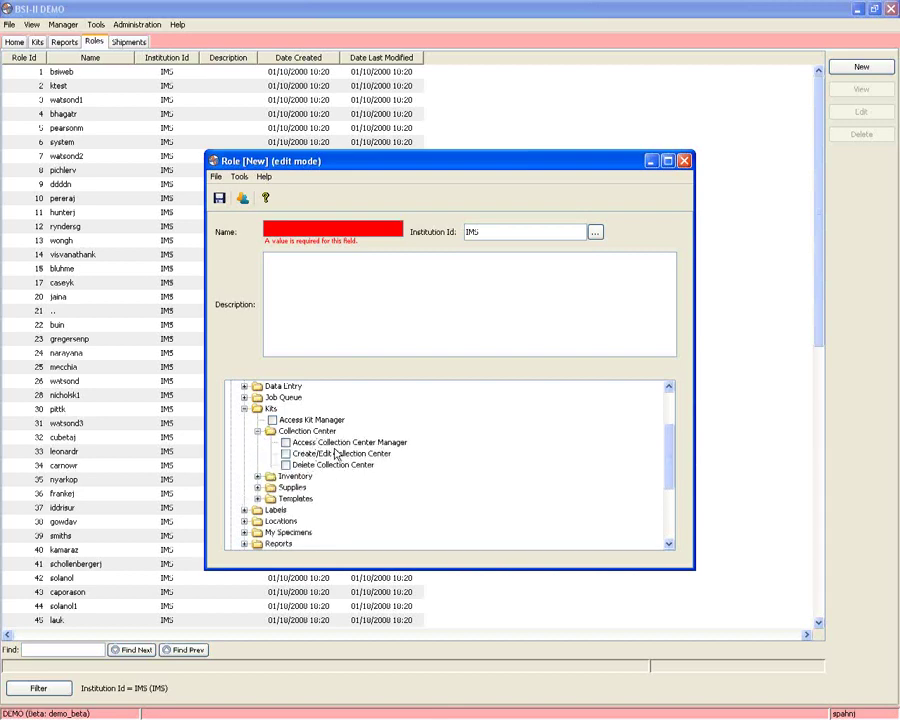
click(258, 476)
scroll(320, 432, down, 2)
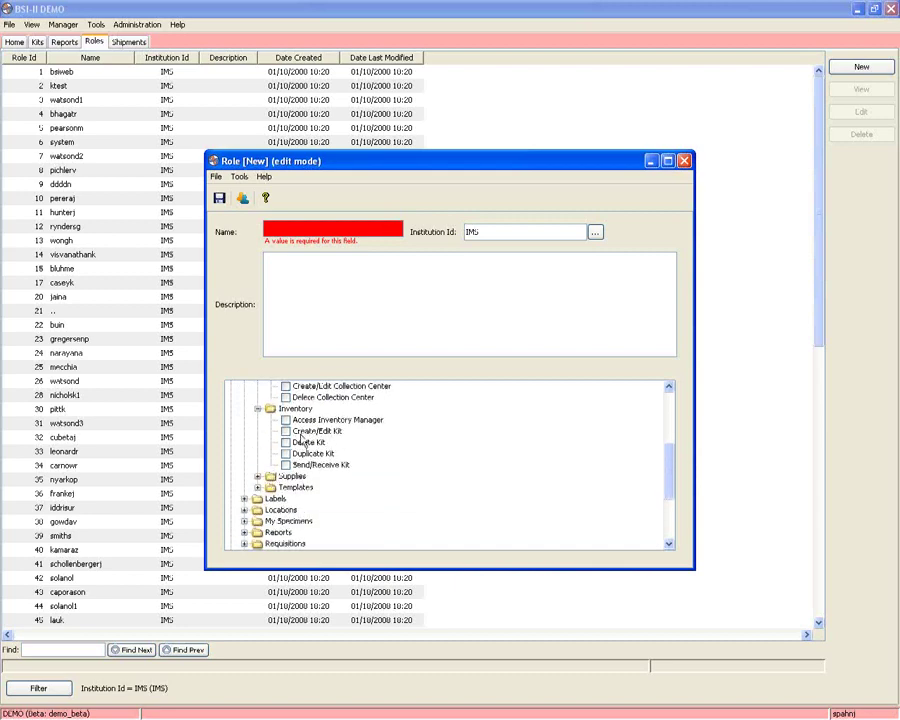
click(258, 477)
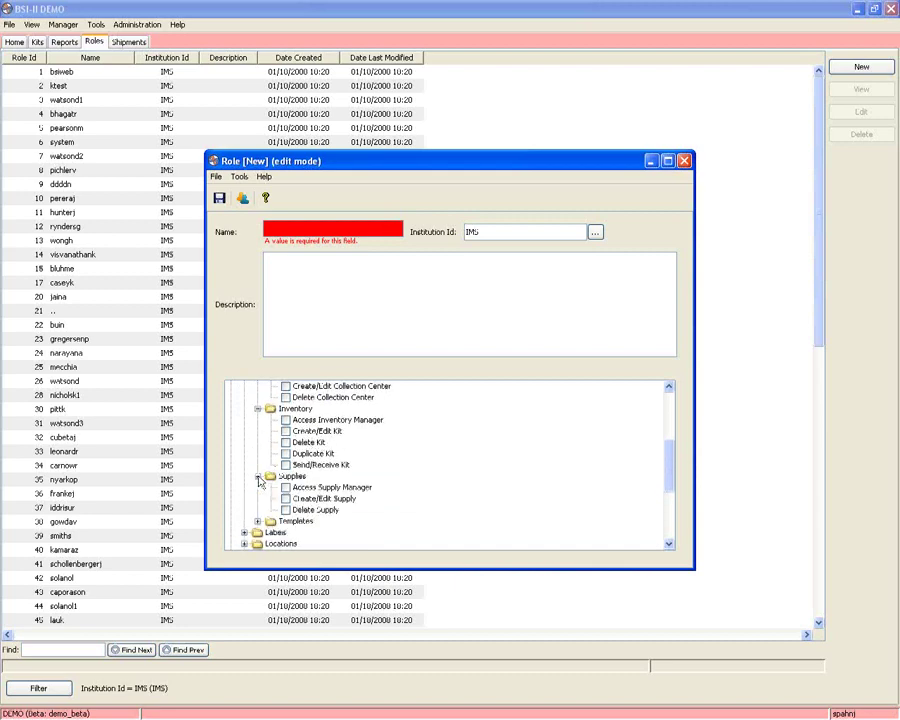
scroll(258, 481, down, 2)
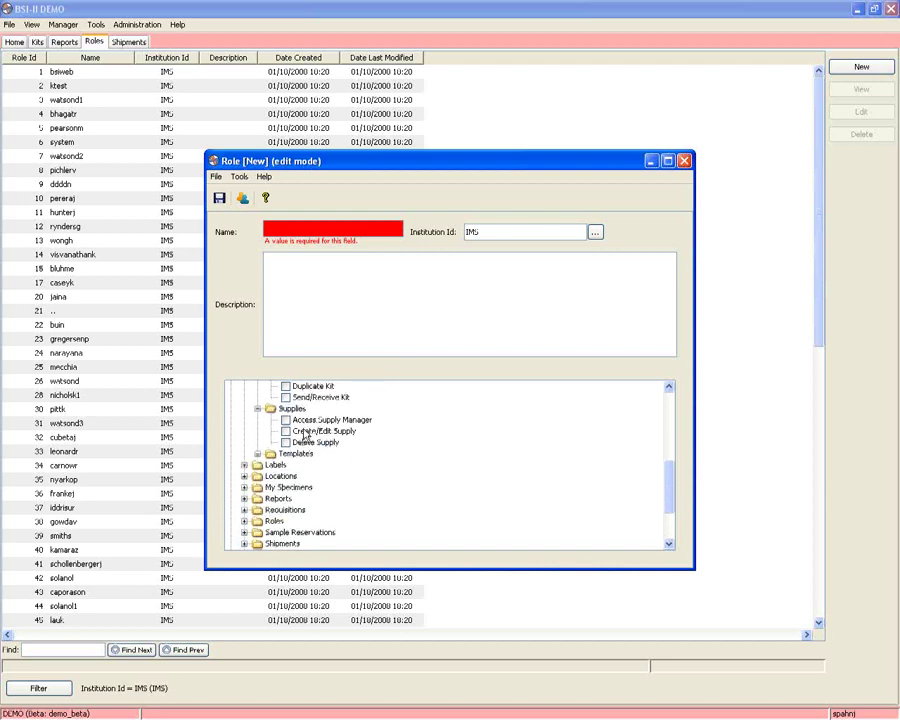
click(257, 454)
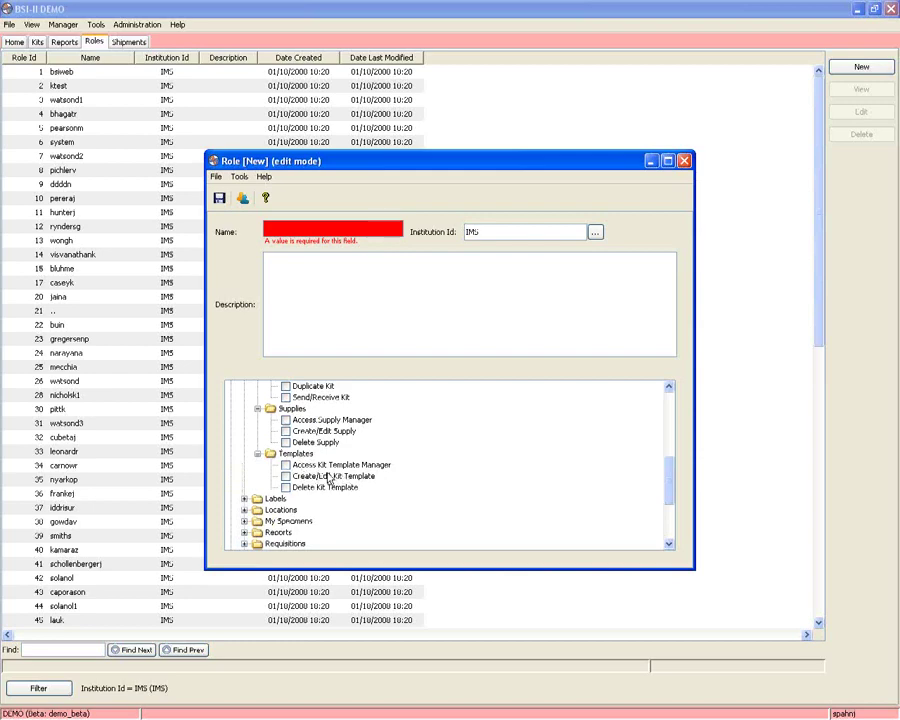
scroll(330, 478, up, 4)
scroll(331, 474, down, 4)
click(683, 162)
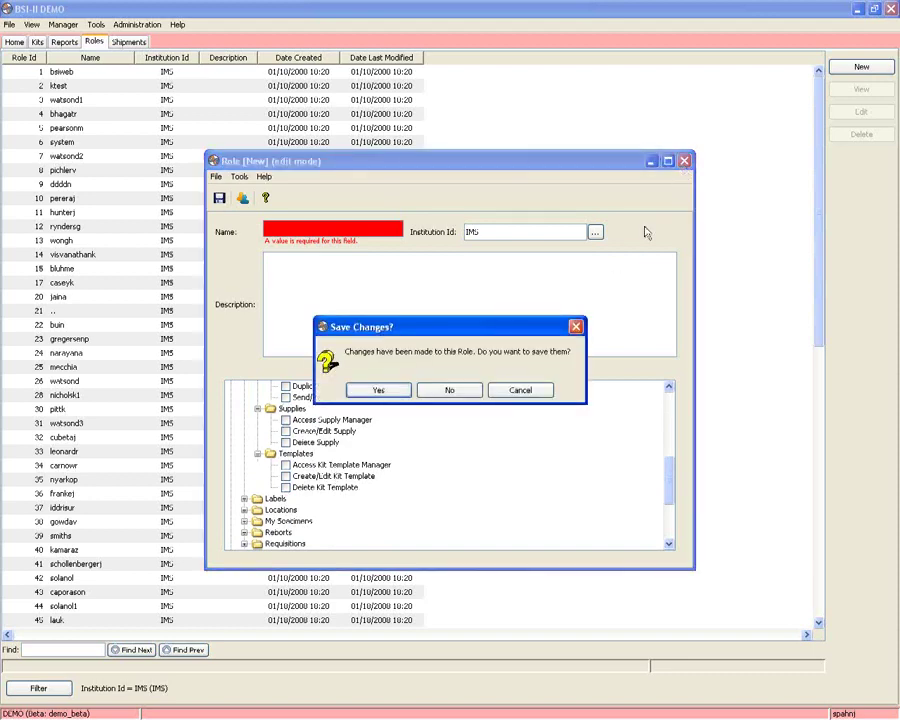
click(452, 391)
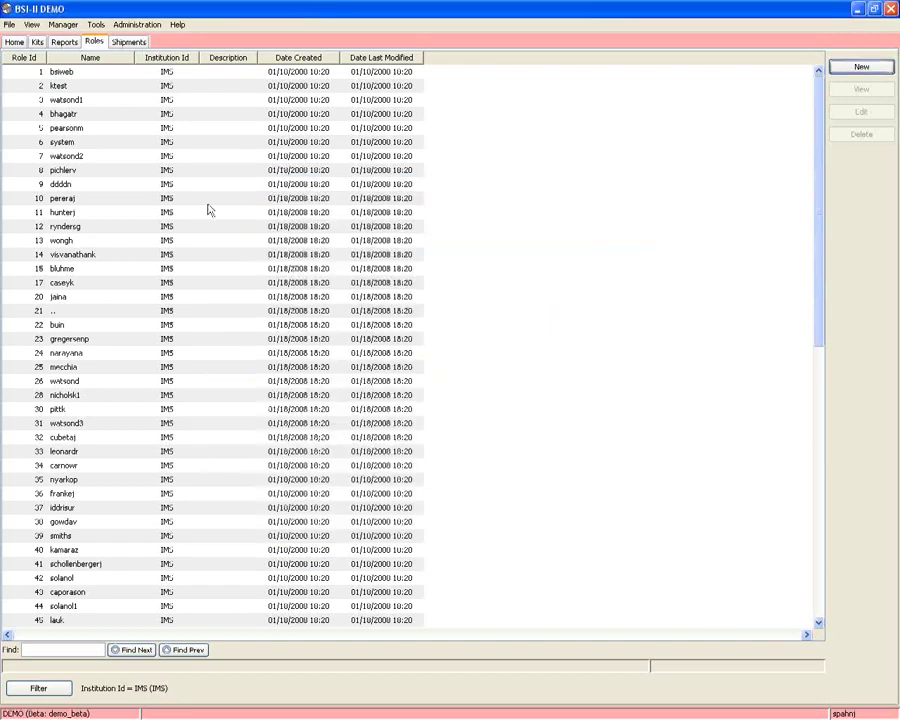
Step: Review the supplies, centers, templates and inventory lists of the kit manager
click(37, 41)
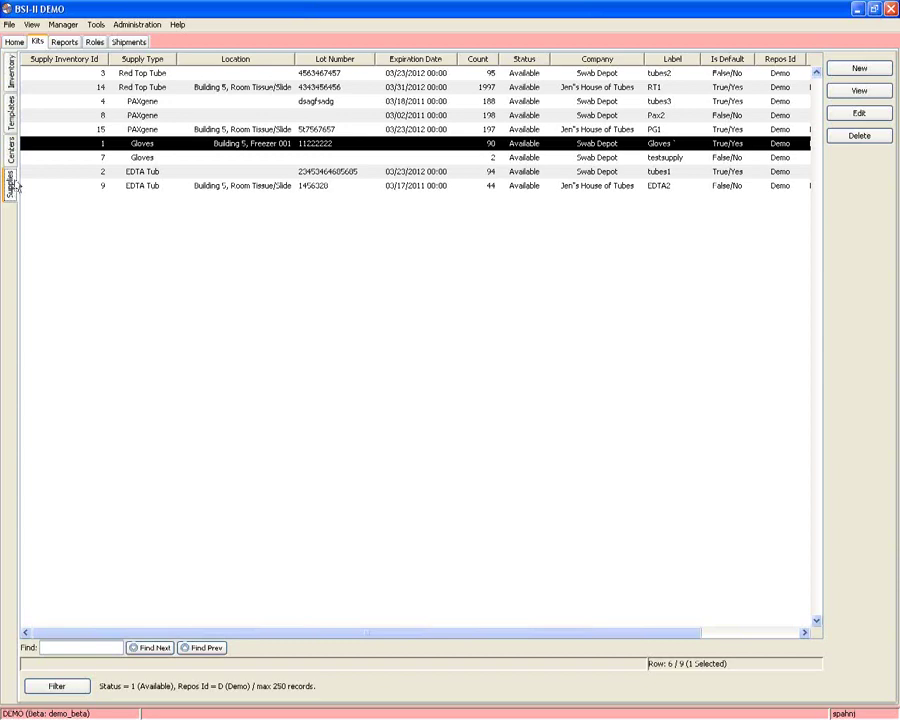
click(11, 148)
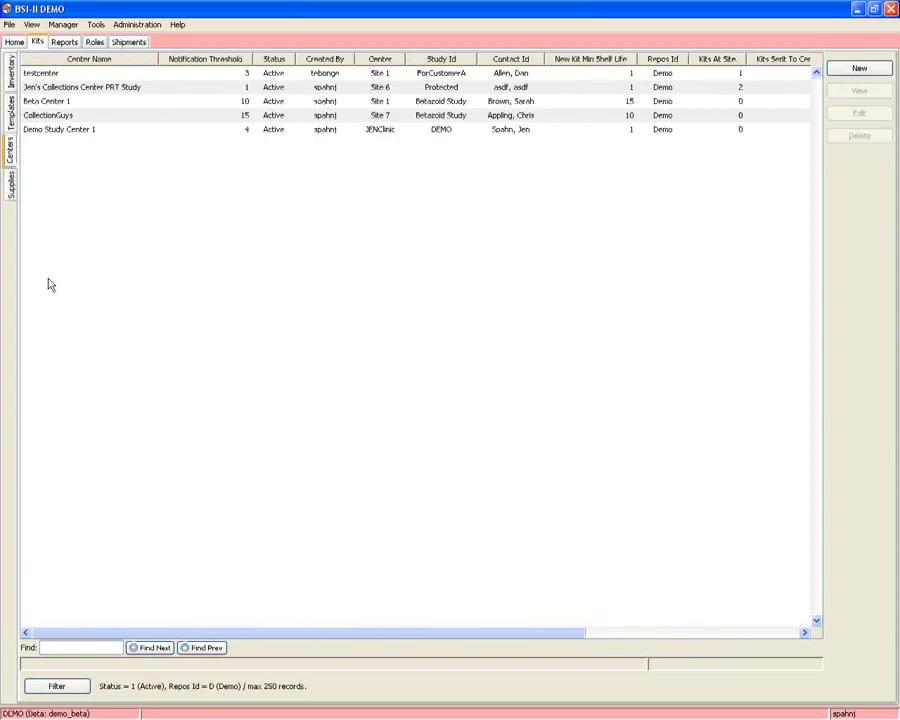
click(12, 128)
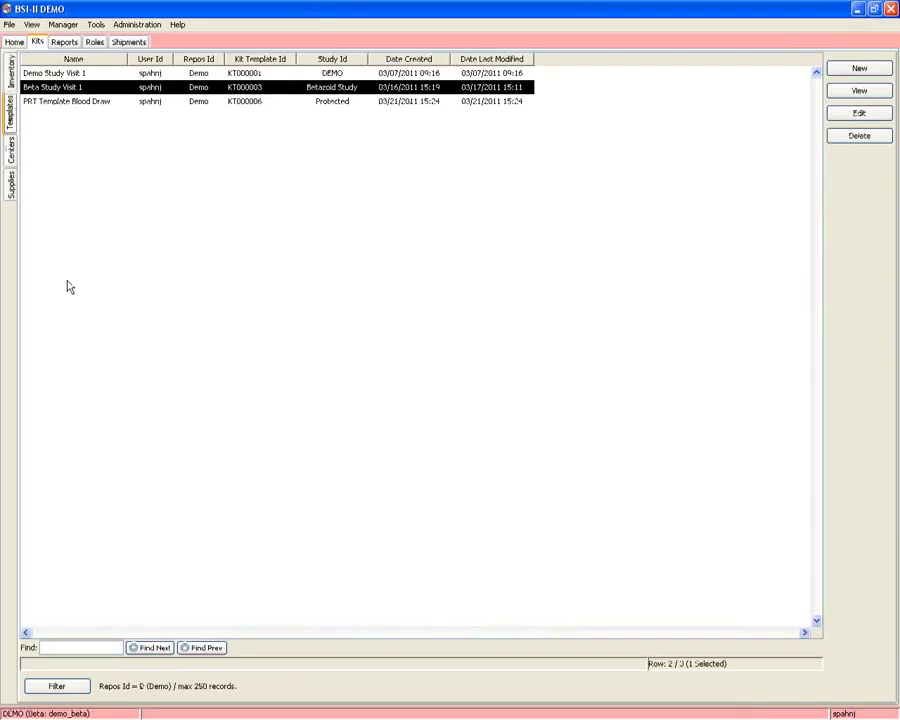
click(12, 85)
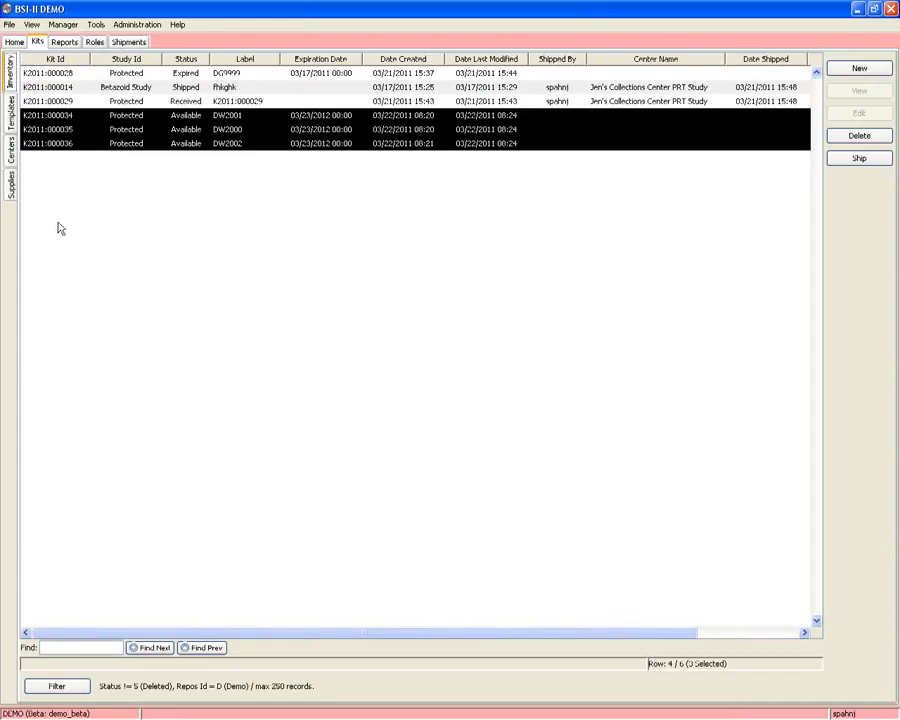
Step: Check the filter criteria of the kit supplies list and accept them as they are
click(10, 184)
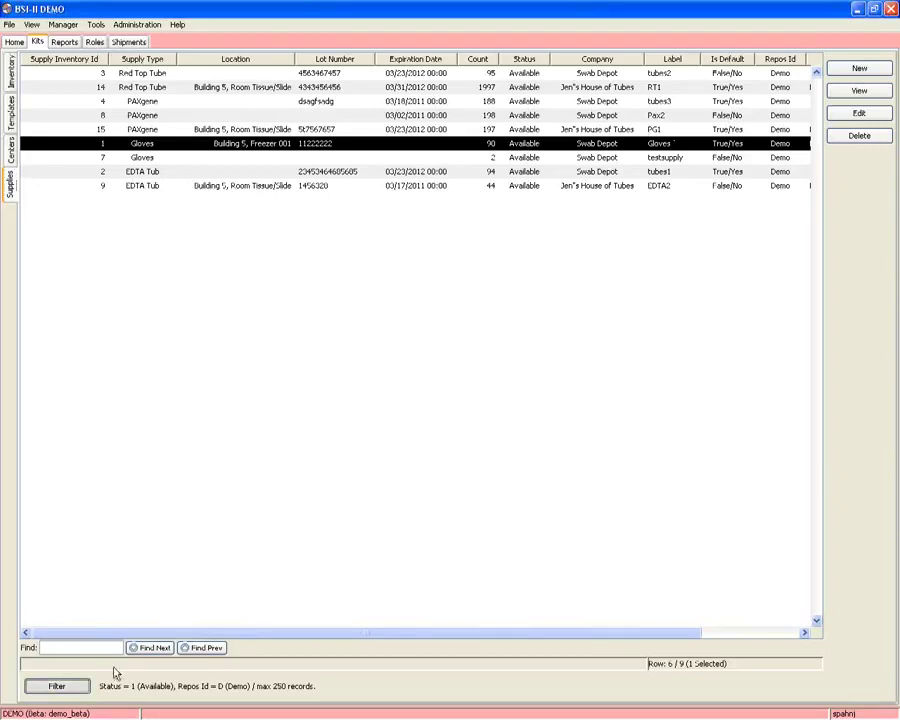
click(60, 686)
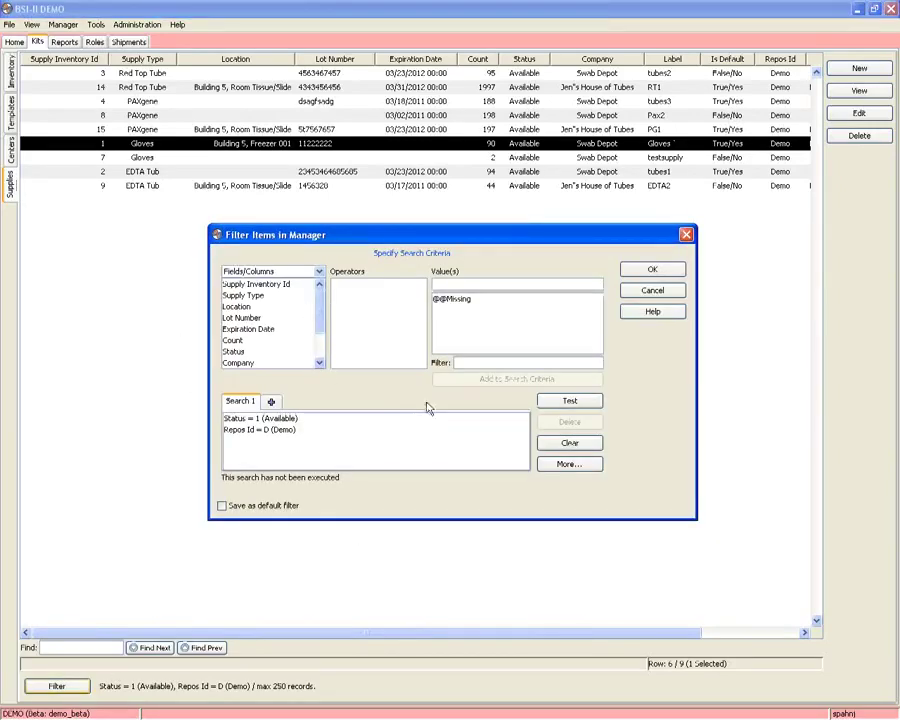
click(664, 268)
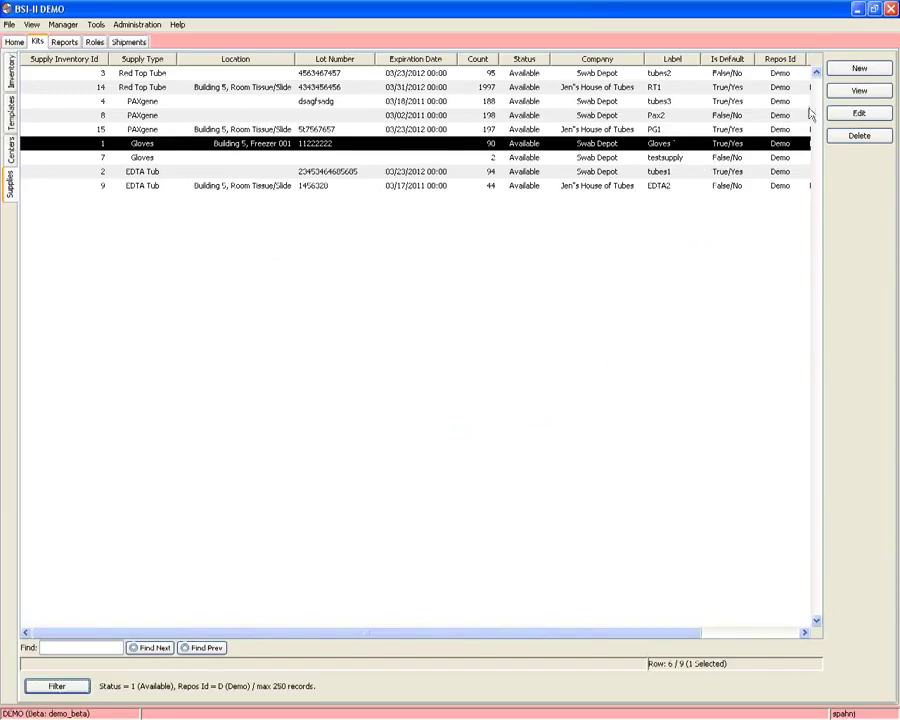
Step: Create a new supply inventory item with the supply type Red Top Tube
click(857, 70)
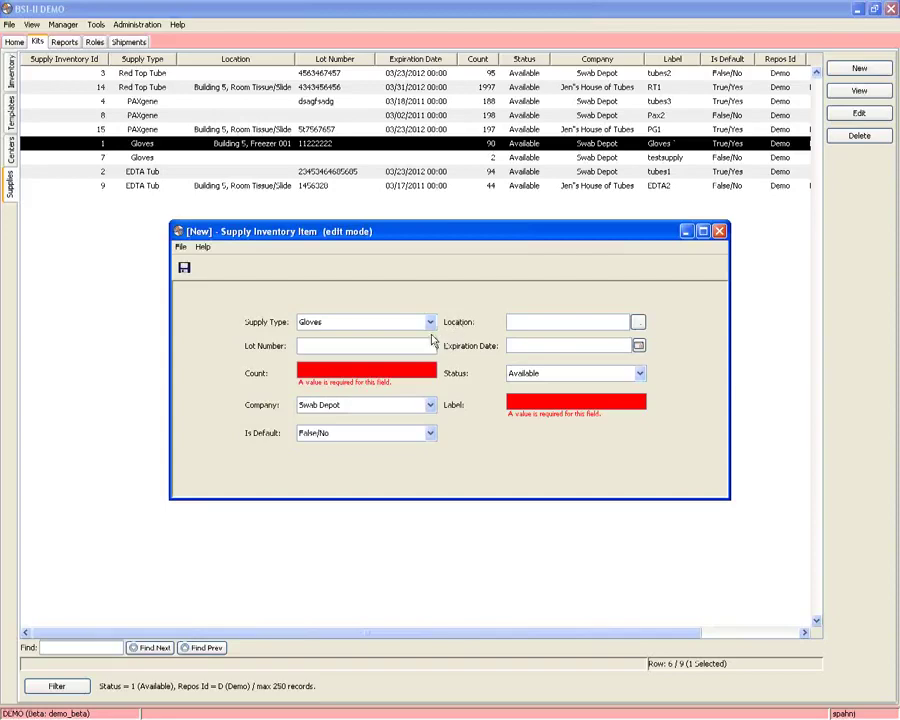
click(430, 322)
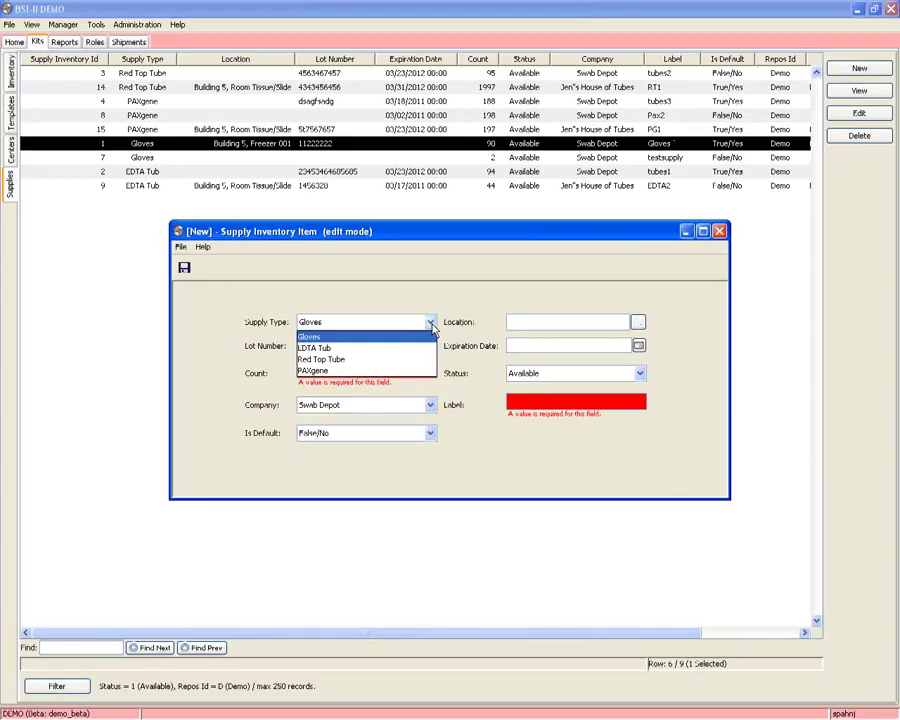
click(378, 359)
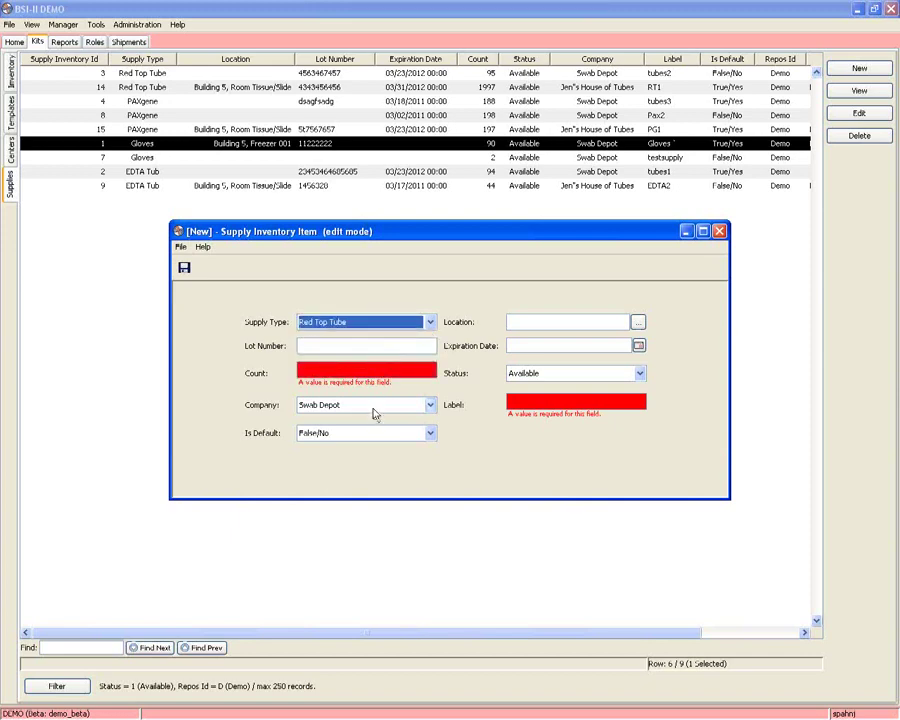
Step: Give the new supply item lot number 13248568, a count of 200 and the company Jen's House of Tubes
click(352, 346)
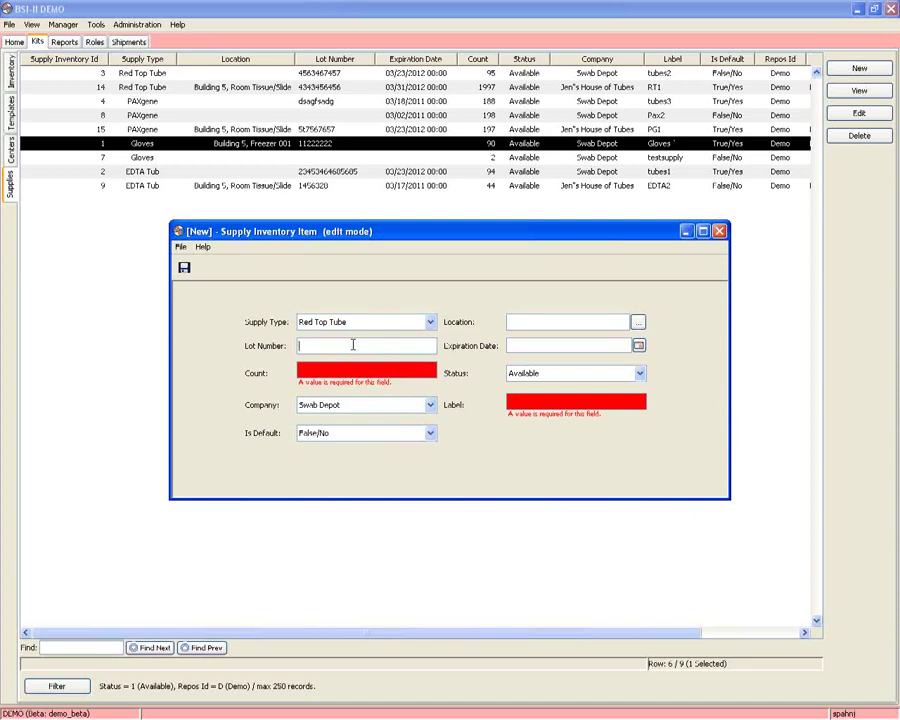
text(13240560)
click(343, 372)
text(200)
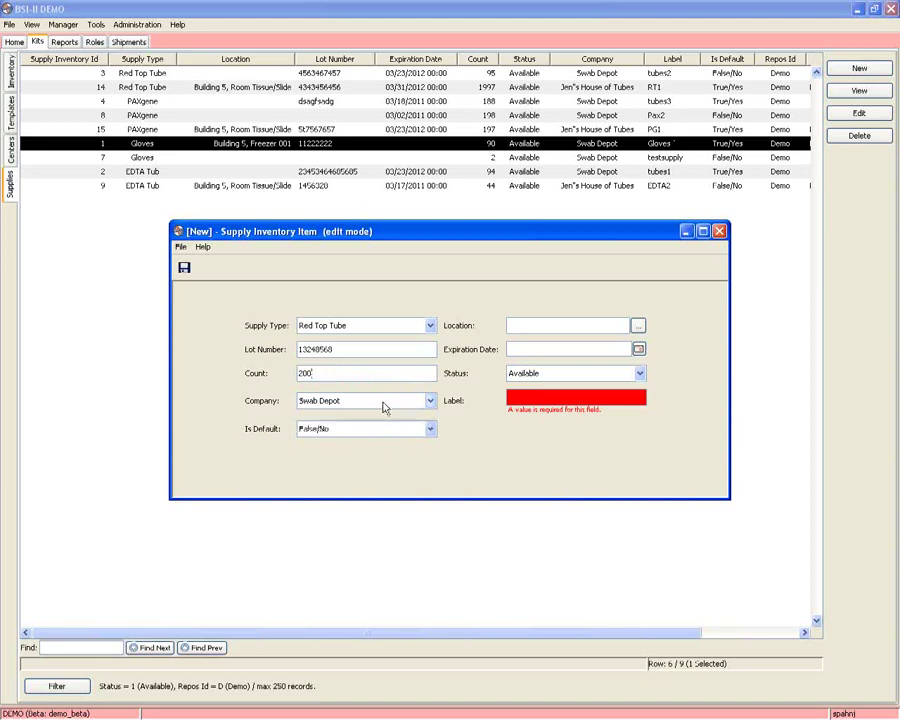
click(383, 402)
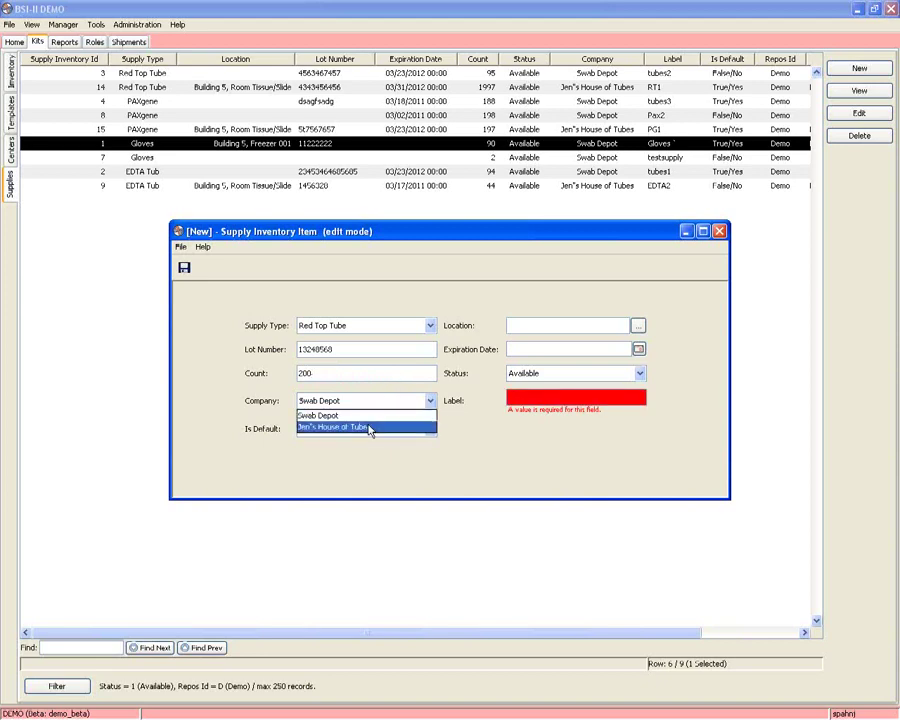
click(368, 427)
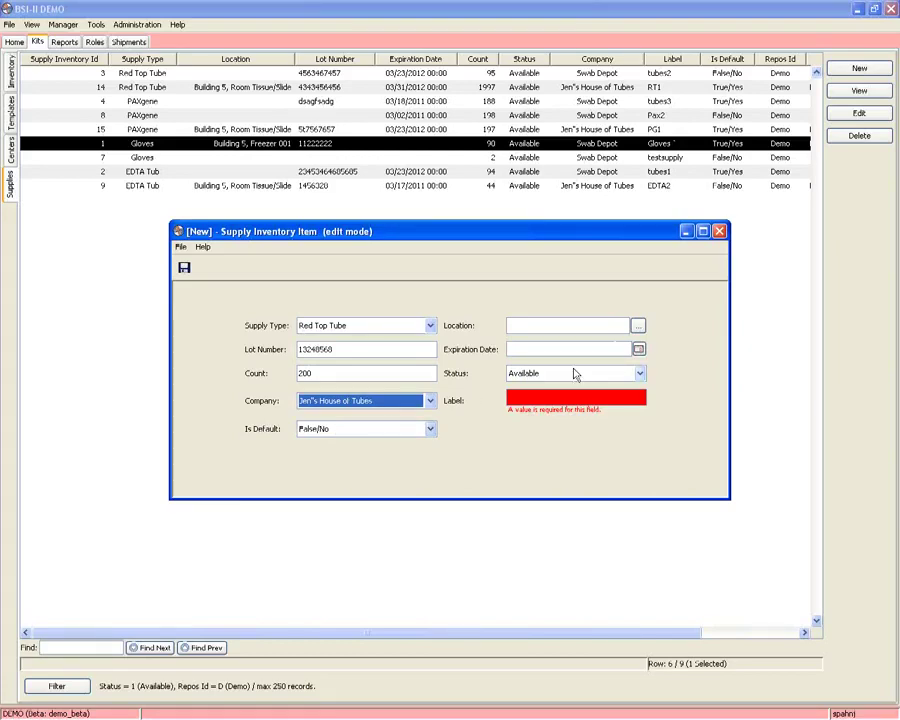
Step: Set the supply item's location to Room Tissue/Slide in Building 5
click(639, 328)
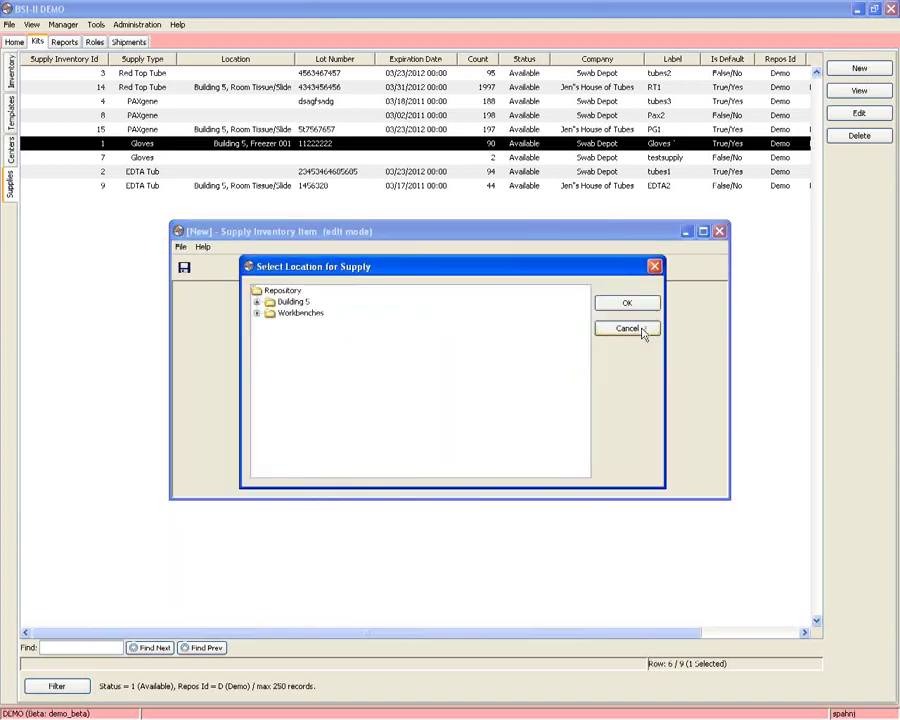
click(257, 302)
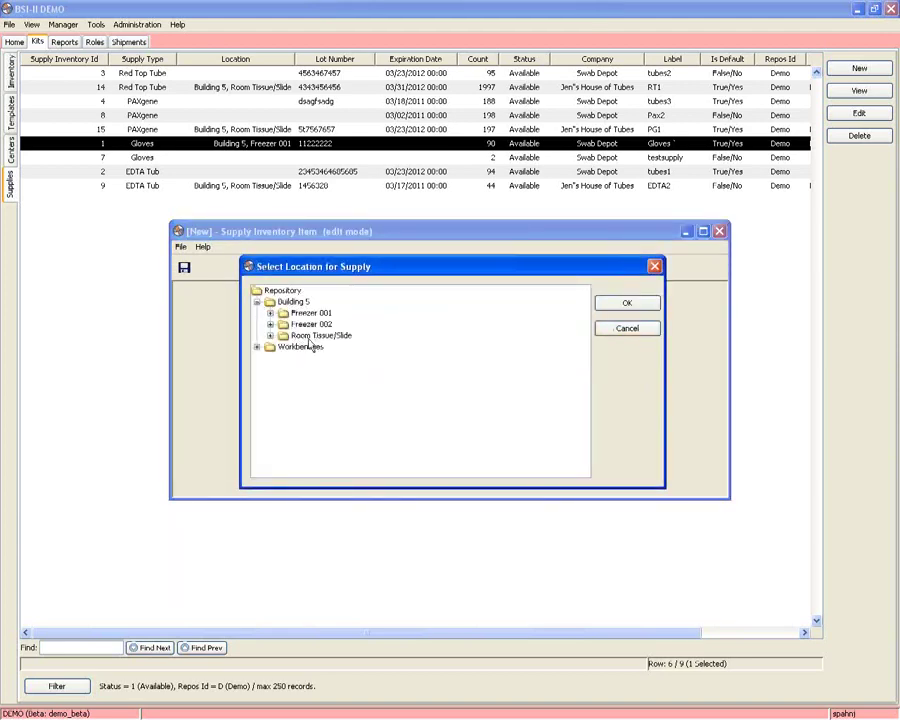
click(320, 336)
click(626, 303)
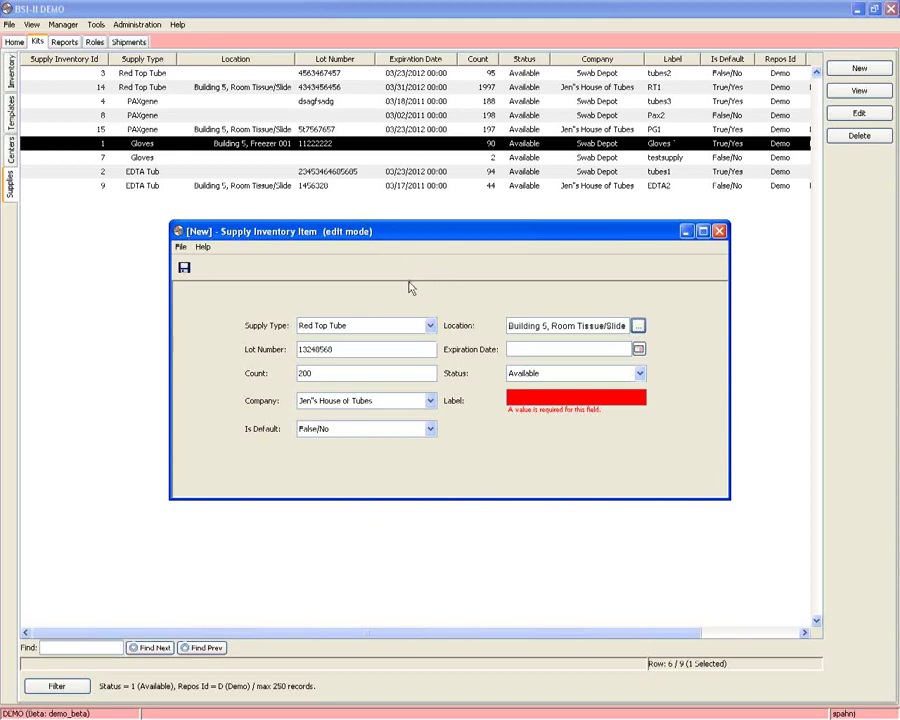
Step: Set the supply item's expiration date to 03/31/2011
click(638, 349)
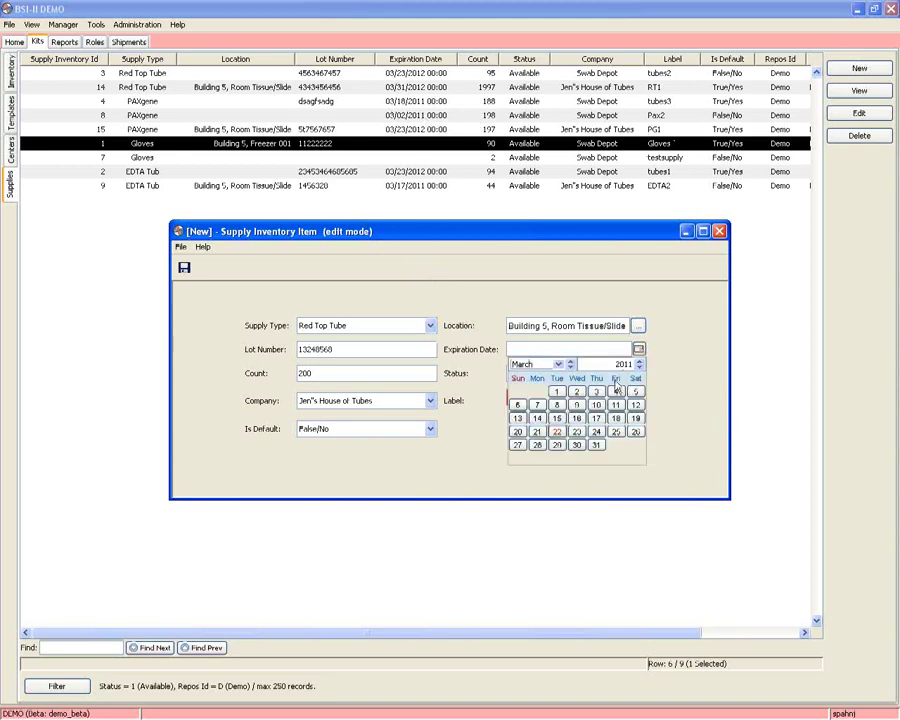
click(596, 446)
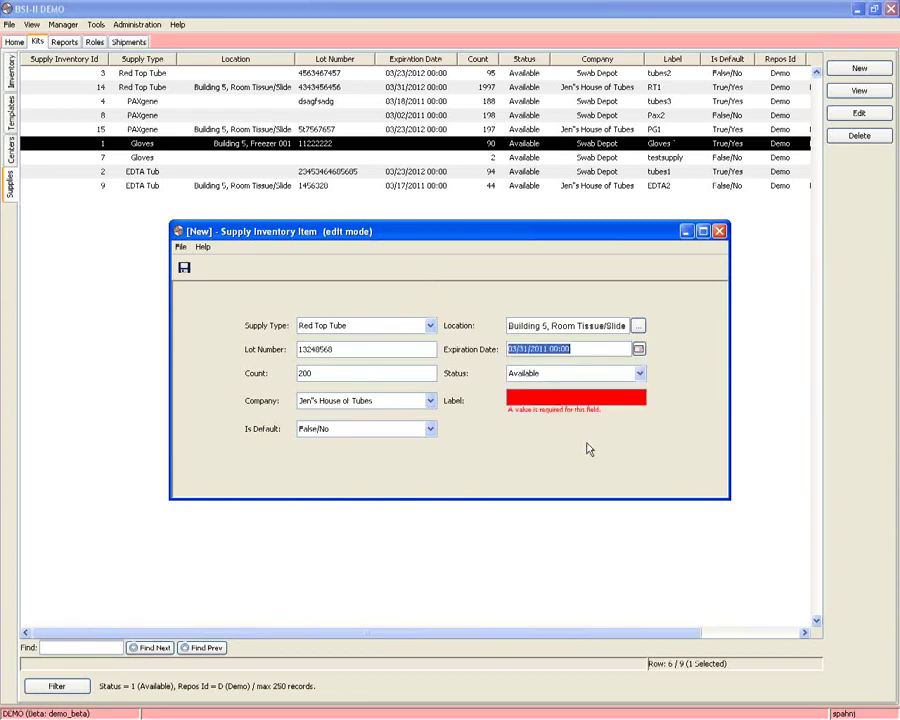
click(638, 349)
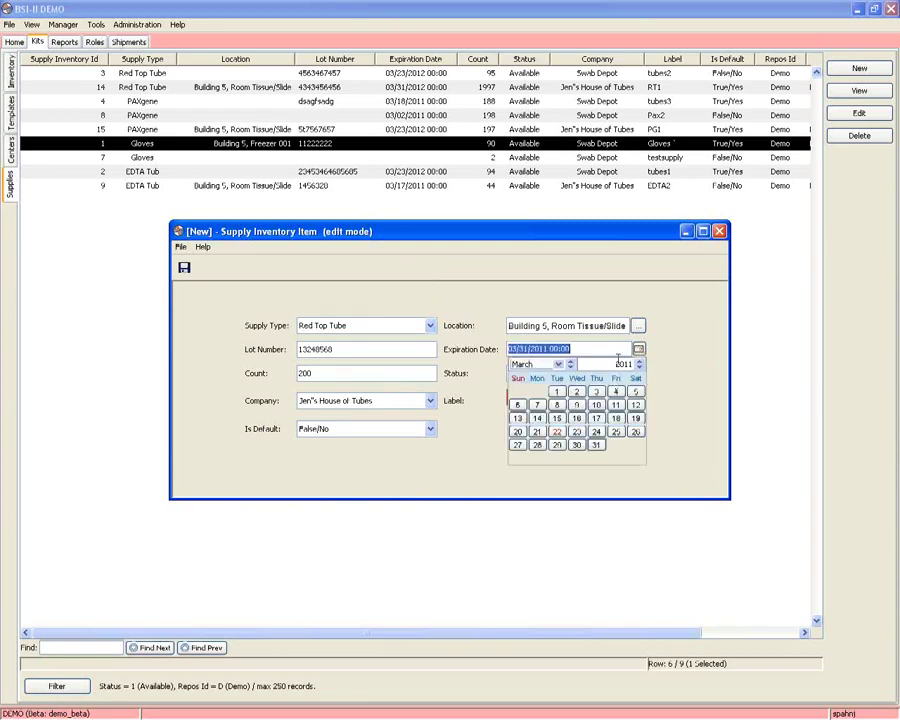
click(599, 349)
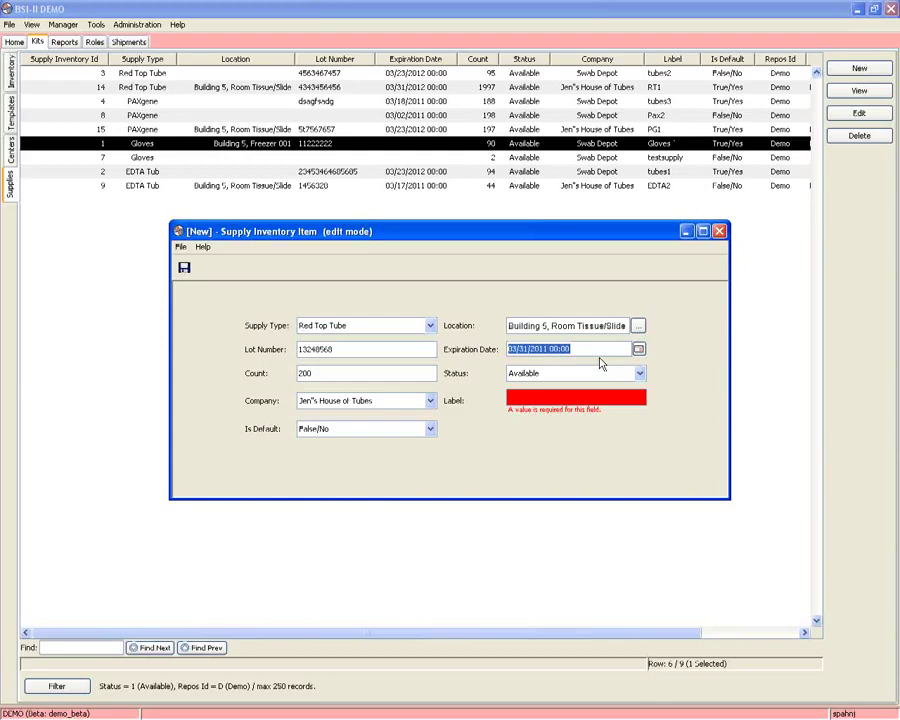
Step: Keep the supply item's status as Available, label it RT3, and save and close the item
click(586, 376)
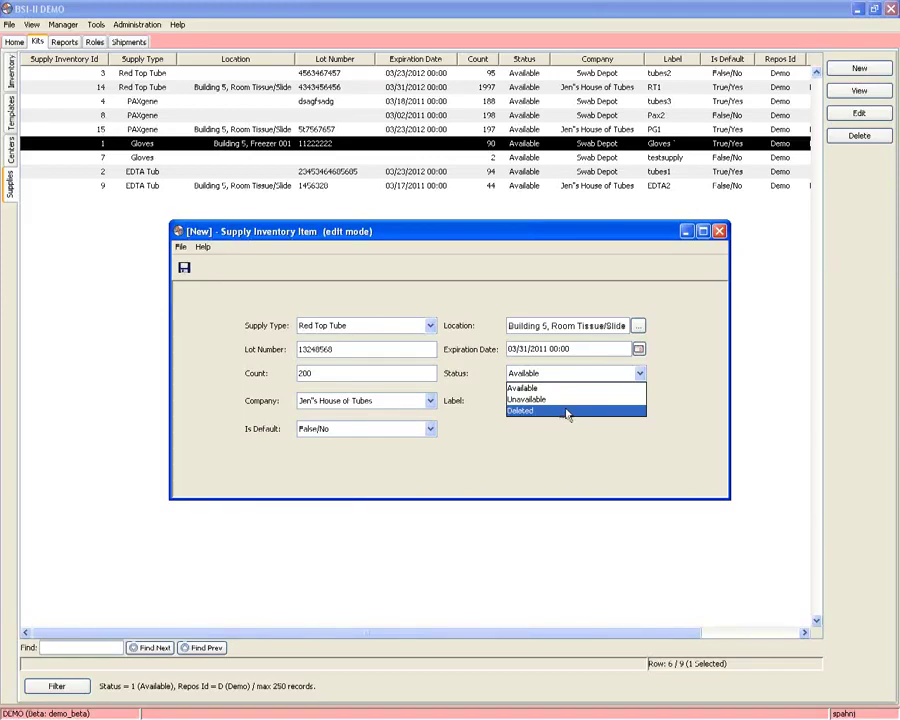
click(544, 436)
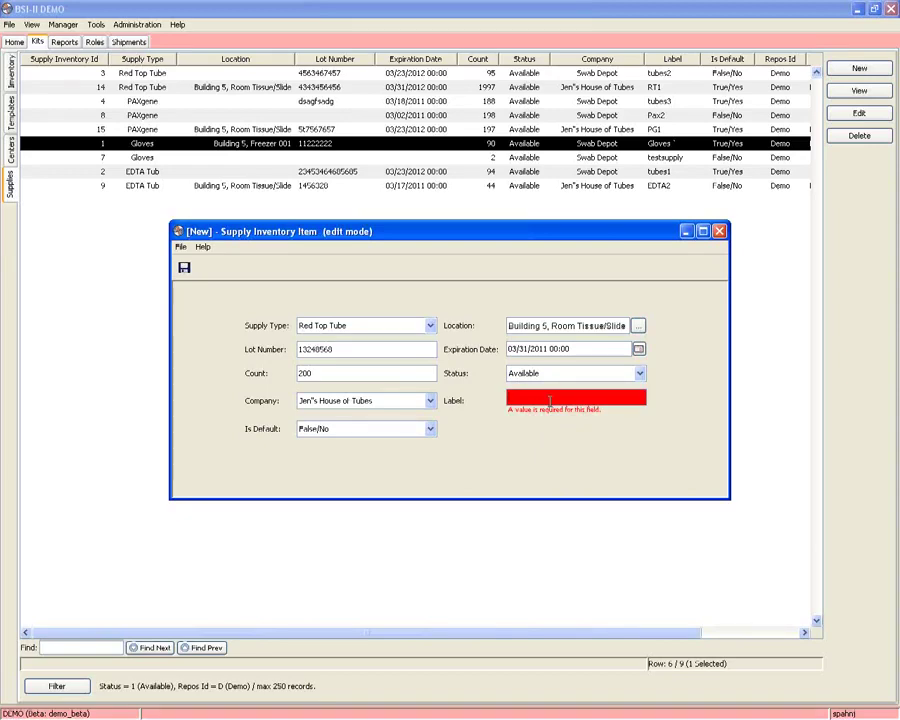
click(549, 401)
text(RT3)
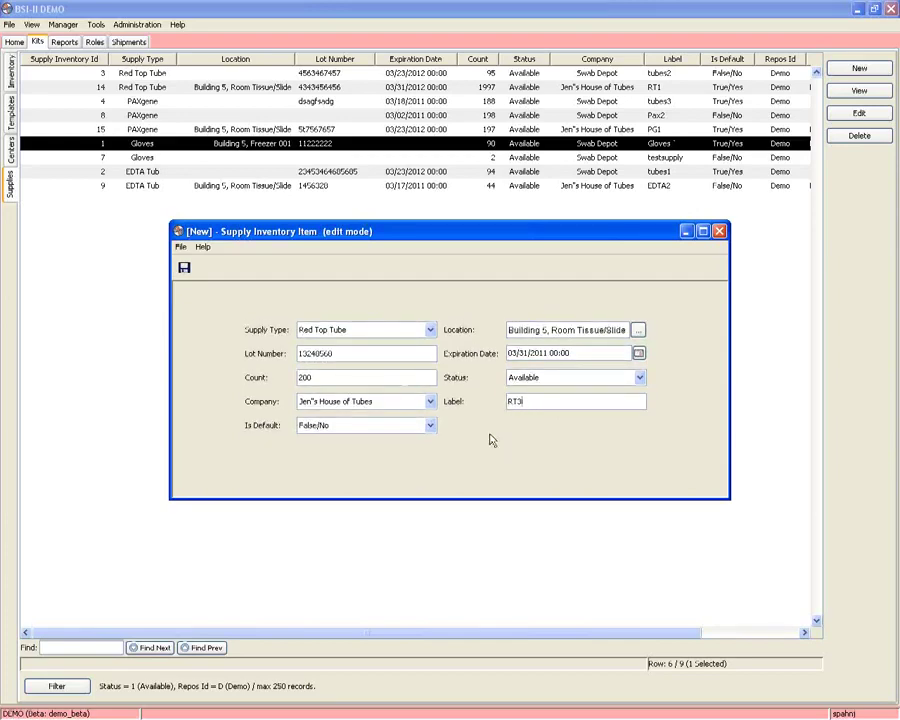
click(185, 269)
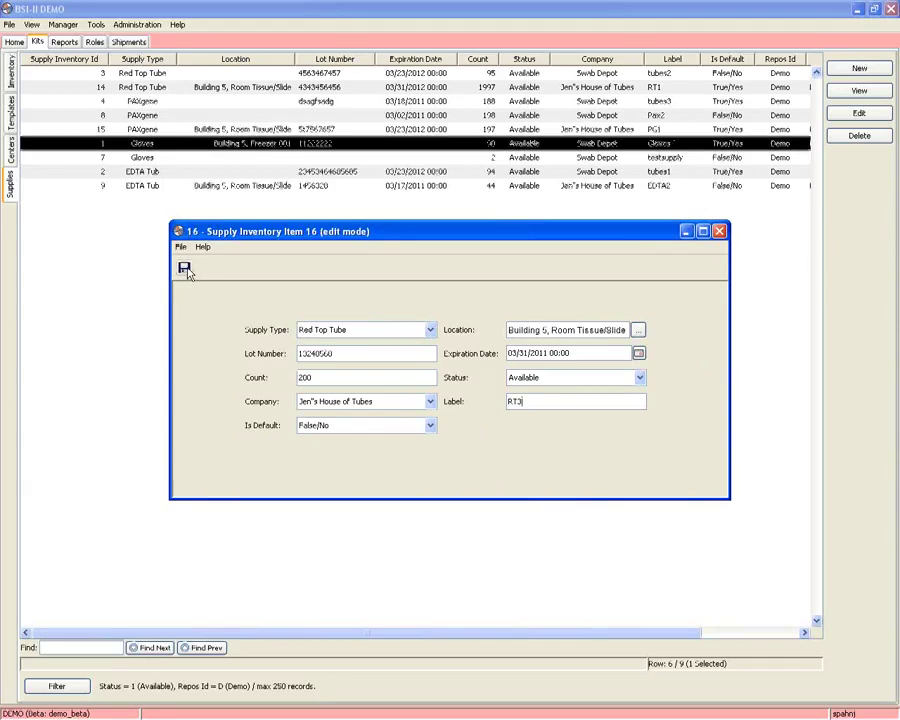
click(719, 231)
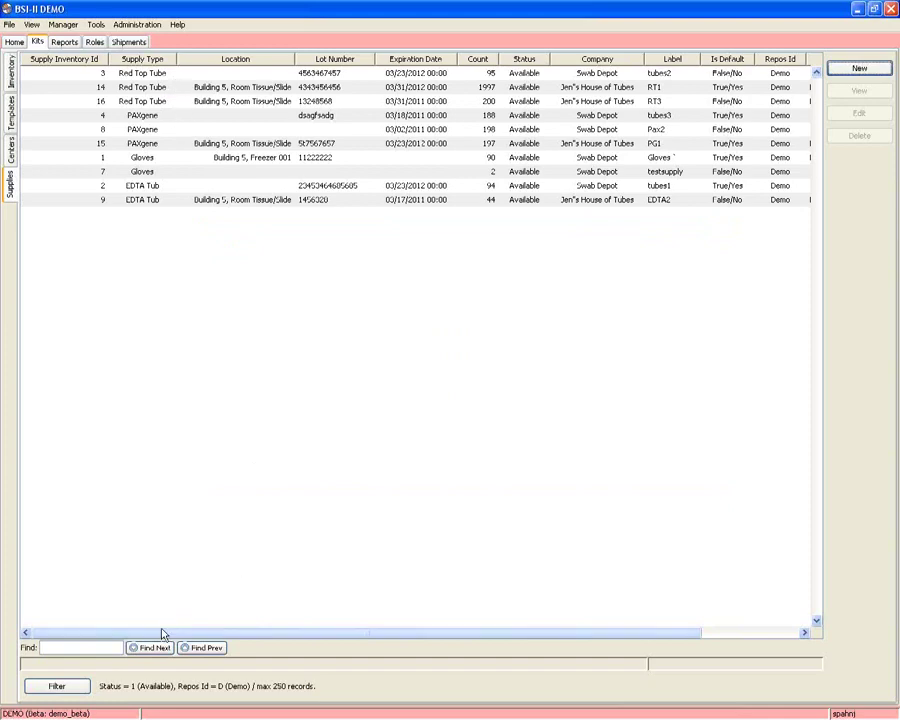
mouse_move(165, 635)
mouse_down()
mouse_move(278, 635)
mouse_move(159, 617)
mouse_up()
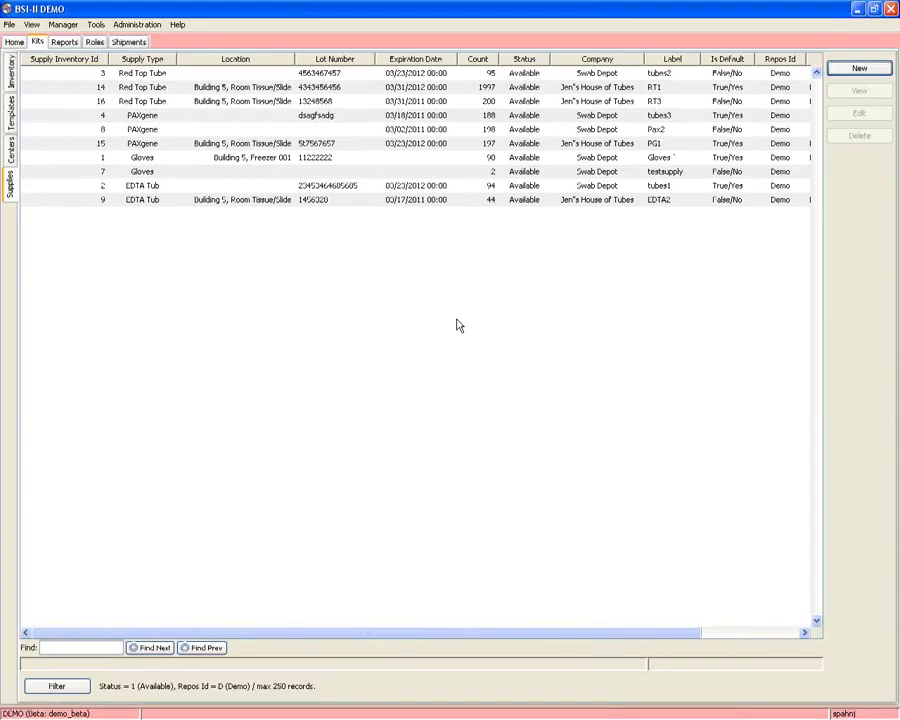
click(326, 144)
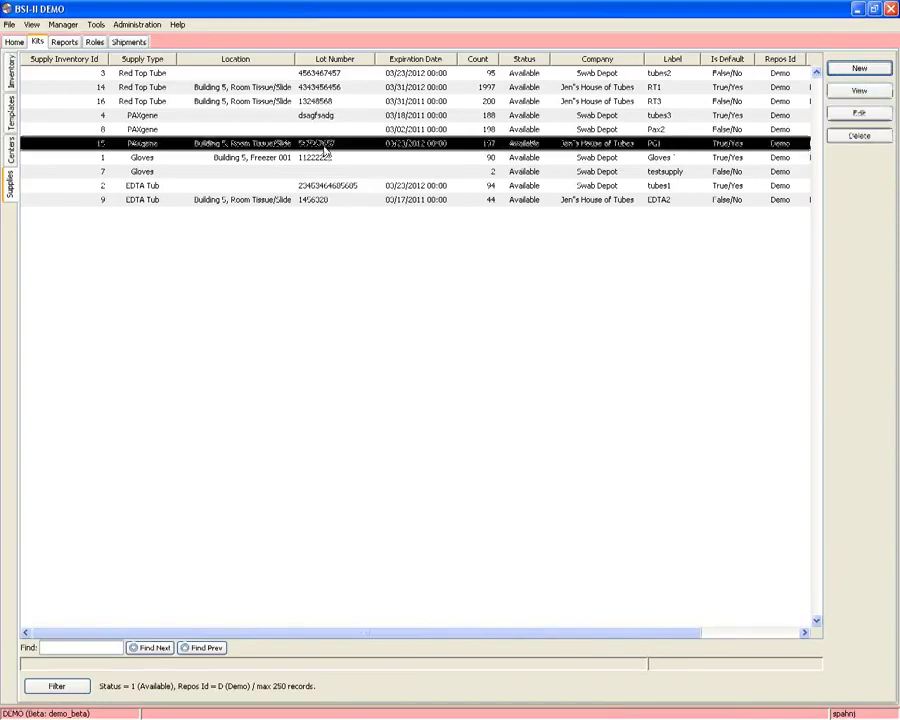
click(330, 171)
click(320, 186)
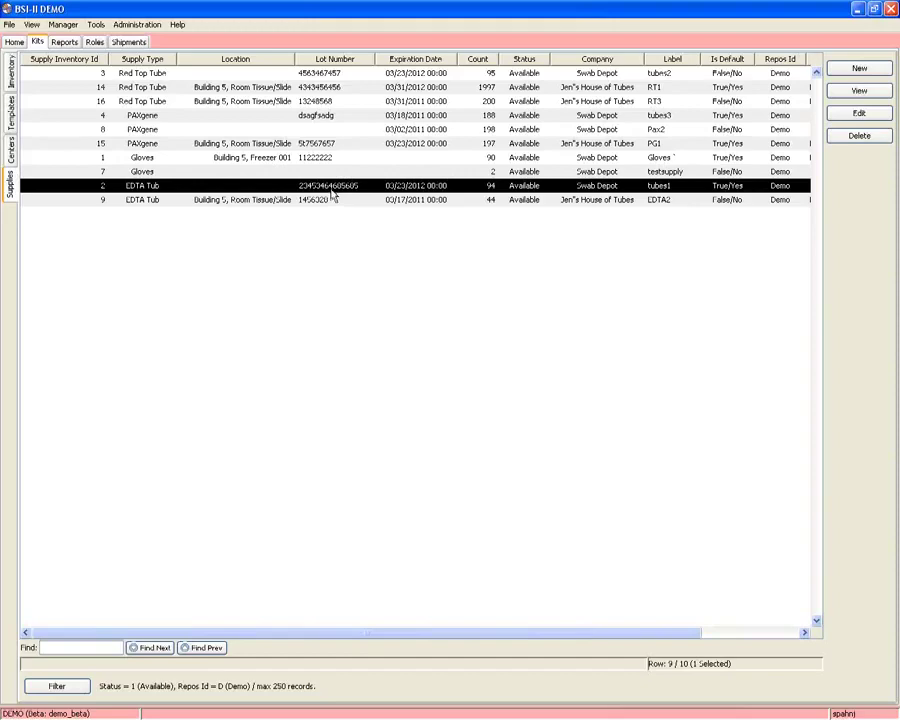
Step: Create a new study collection center named PRT Collection Center 2
click(12, 150)
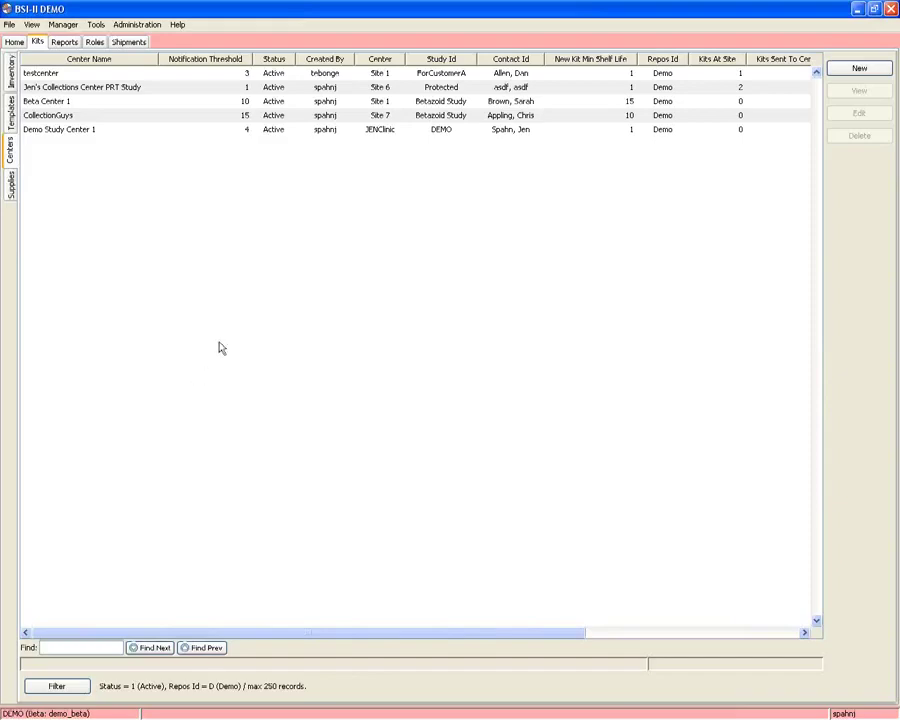
click(855, 69)
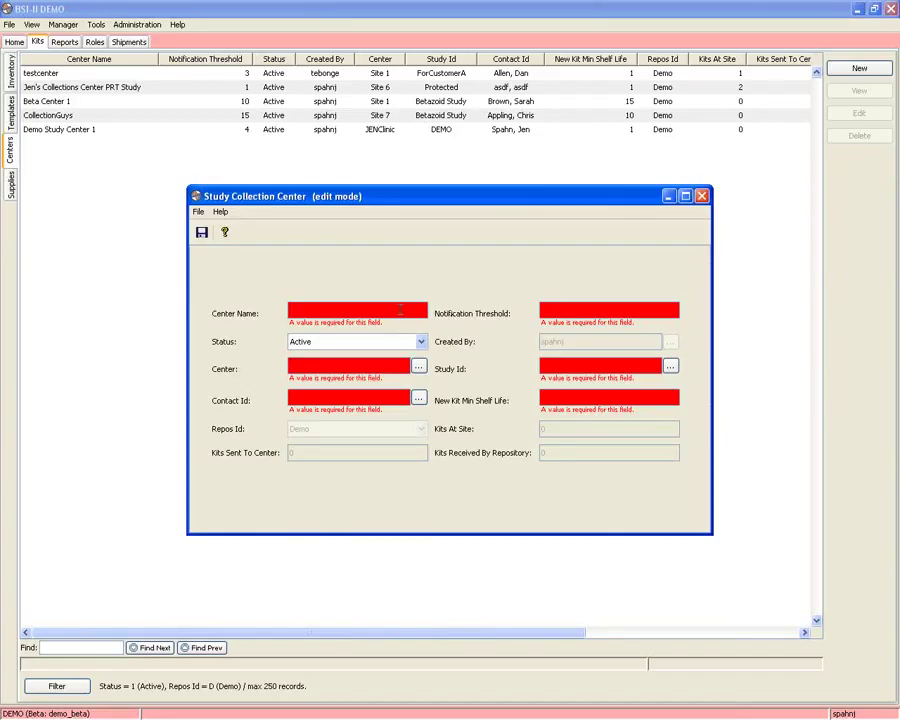
click(399, 310)
text(PRT Collection )
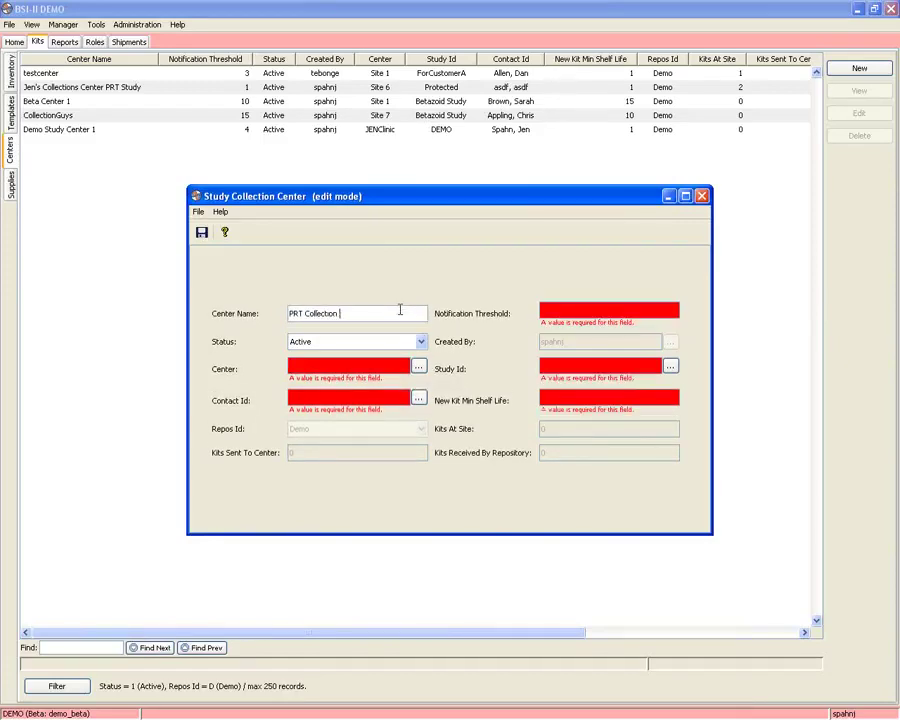
text(Center 2)
Step: Keep the collection center's status as Active and assign it to the center JENClinic
click(421, 343)
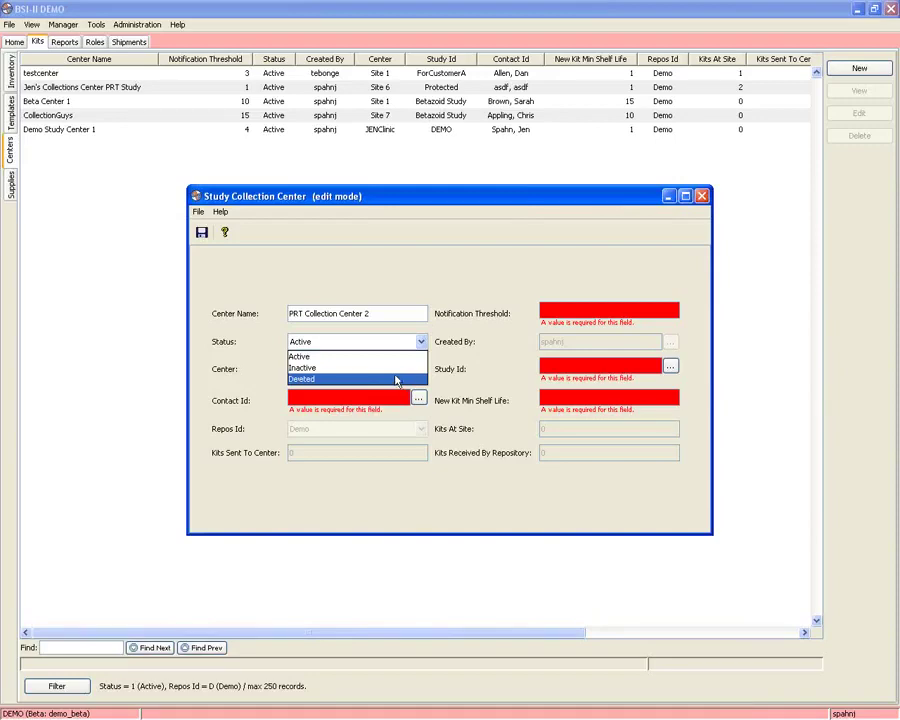
click(270, 391)
click(419, 368)
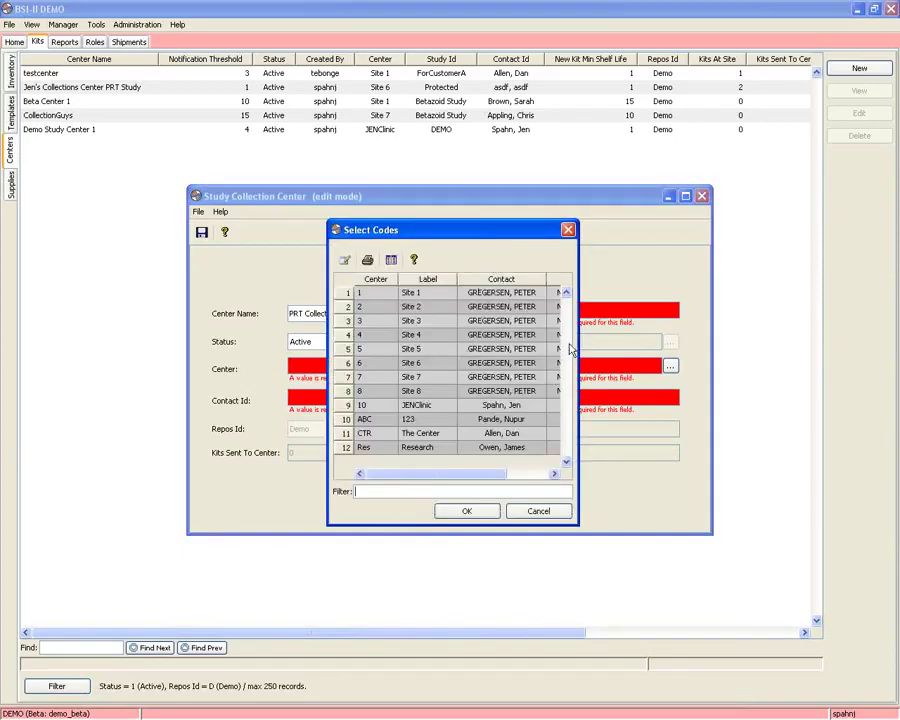
double_click(508, 405)
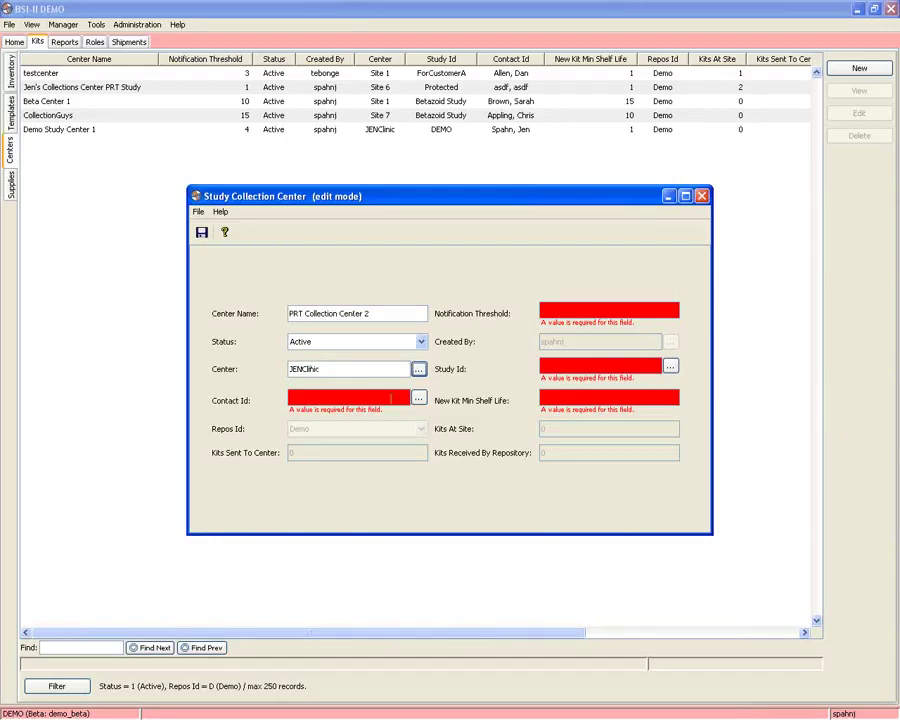
Step: Assign the study Protected (PRT) to the new collection center
click(676, 369)
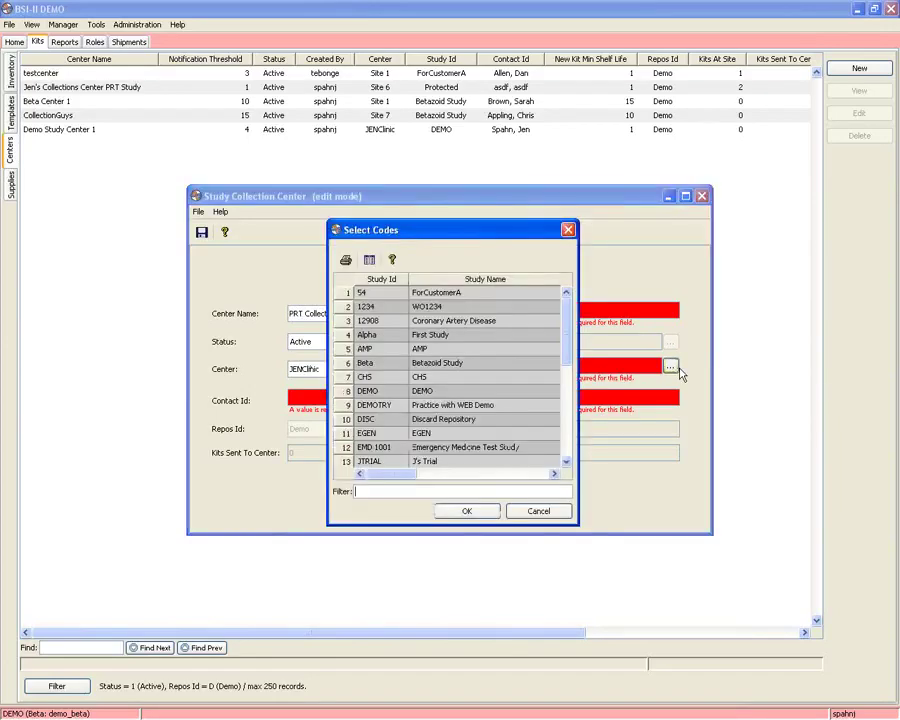
scroll(405, 400, down, 2)
scroll(405, 400, down, 2)
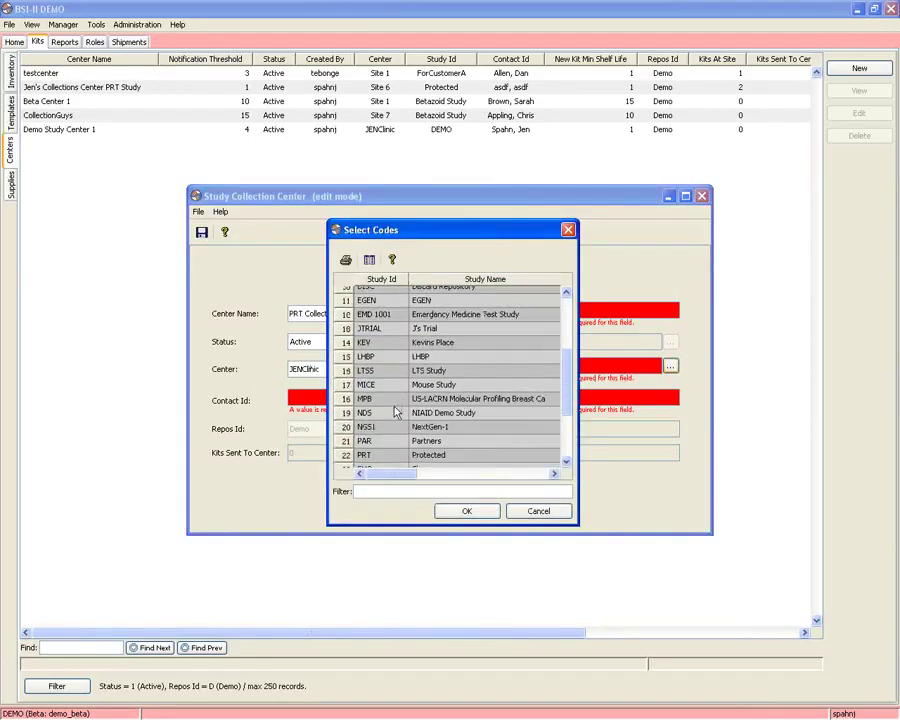
double_click(384, 456)
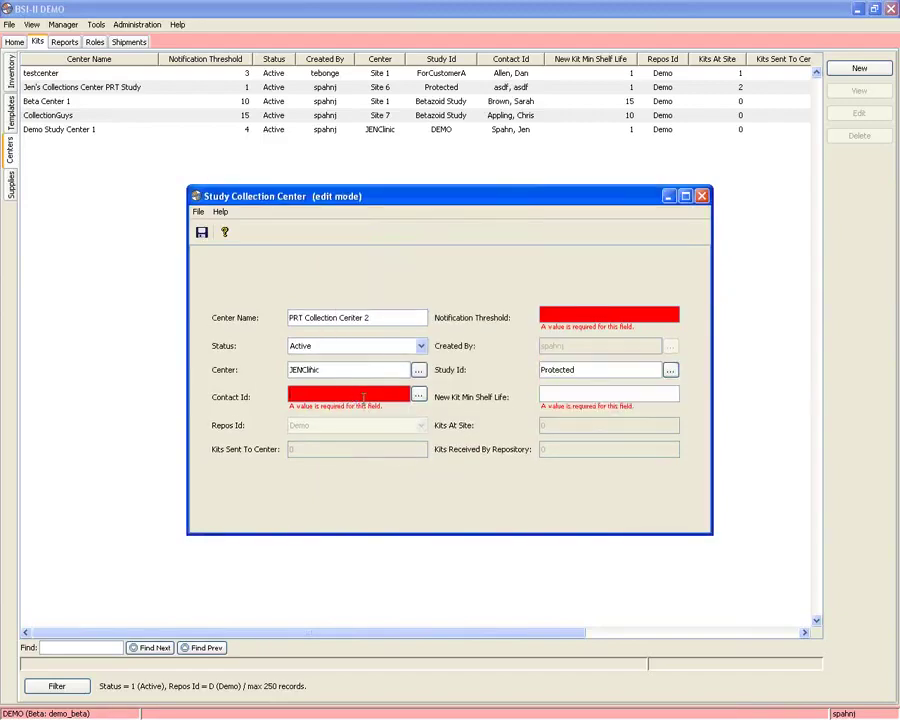
Step: Choose the contact person for the new collection center from the contact list
click(419, 398)
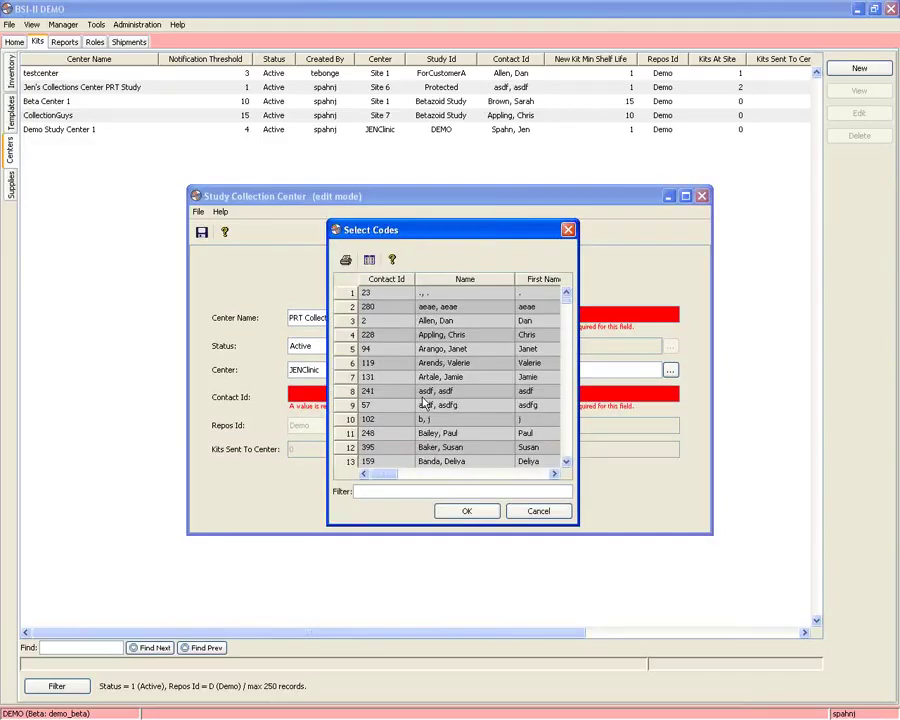
scroll(424, 403, down, 1)
scroll(424, 403, down, 6)
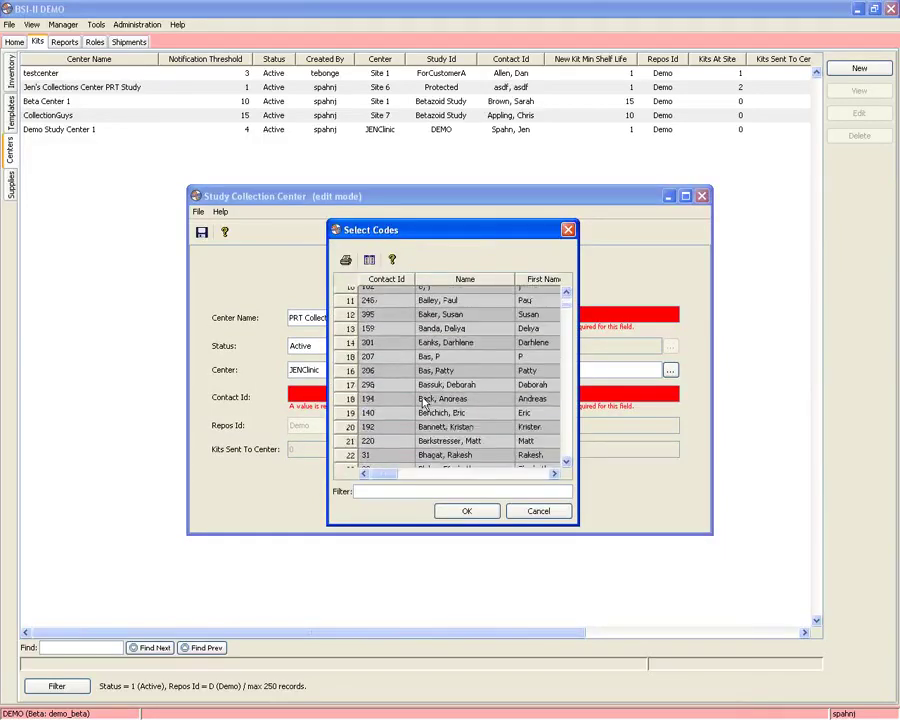
double_click(442, 362)
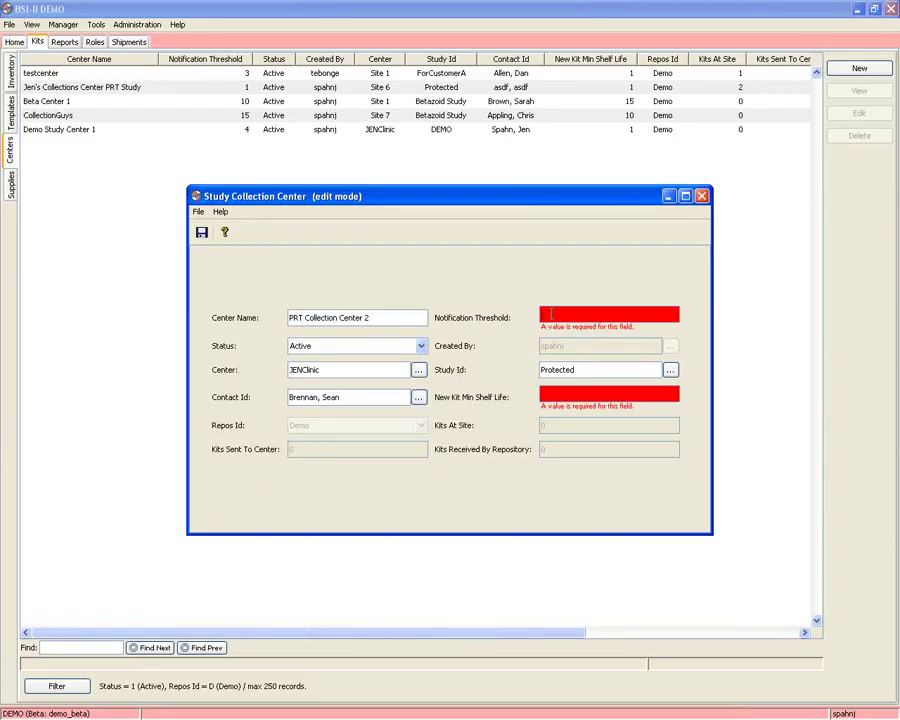
Step: Save the collection center with a notification threshold of 6 and a new kit minimum shelf life of 20, and close its form
text(6)
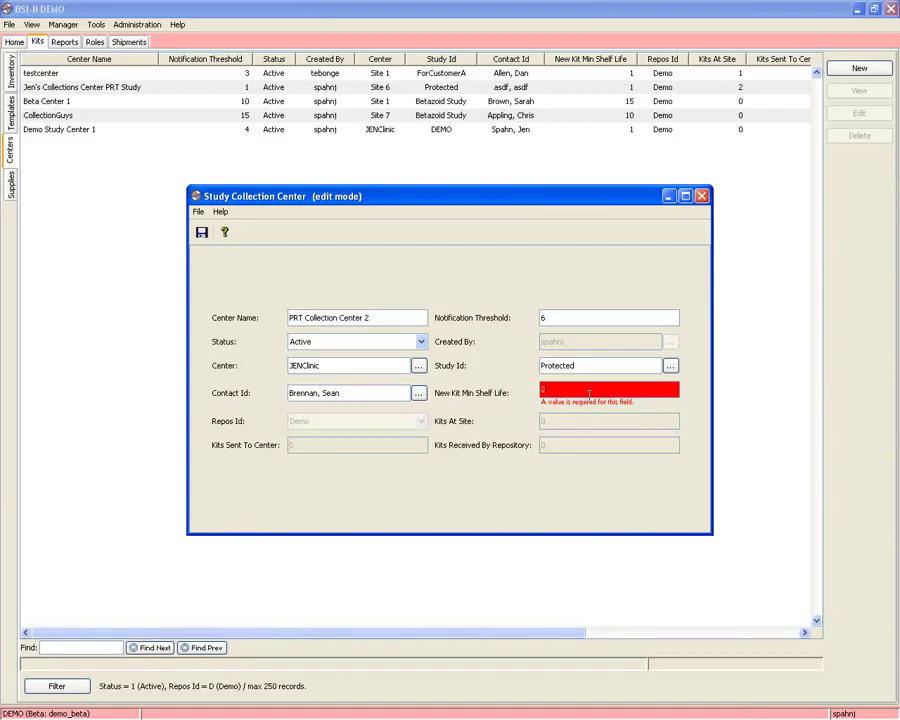
text(20)
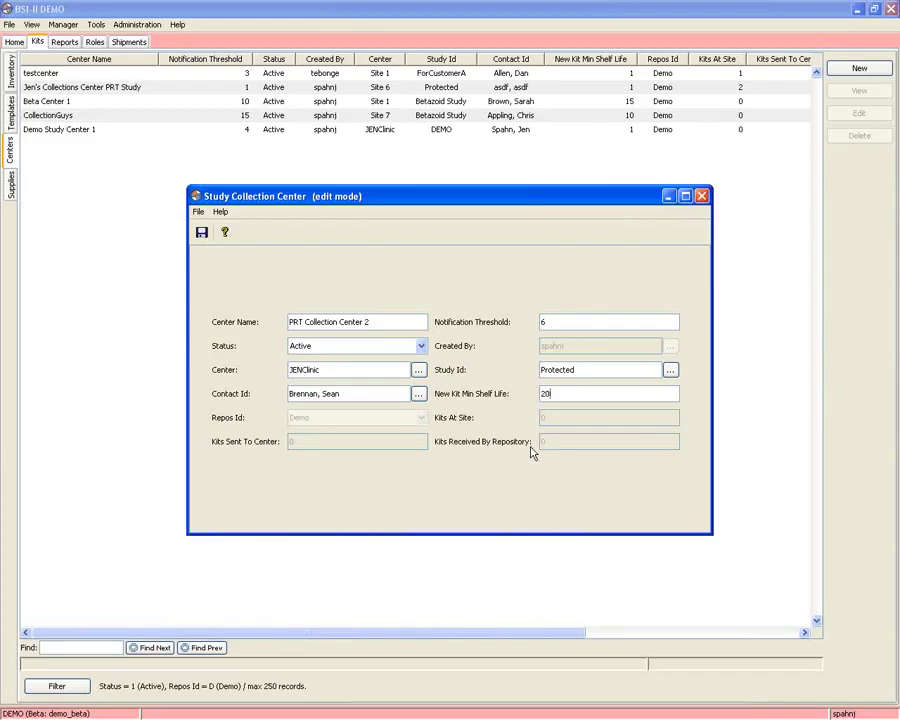
click(200, 235)
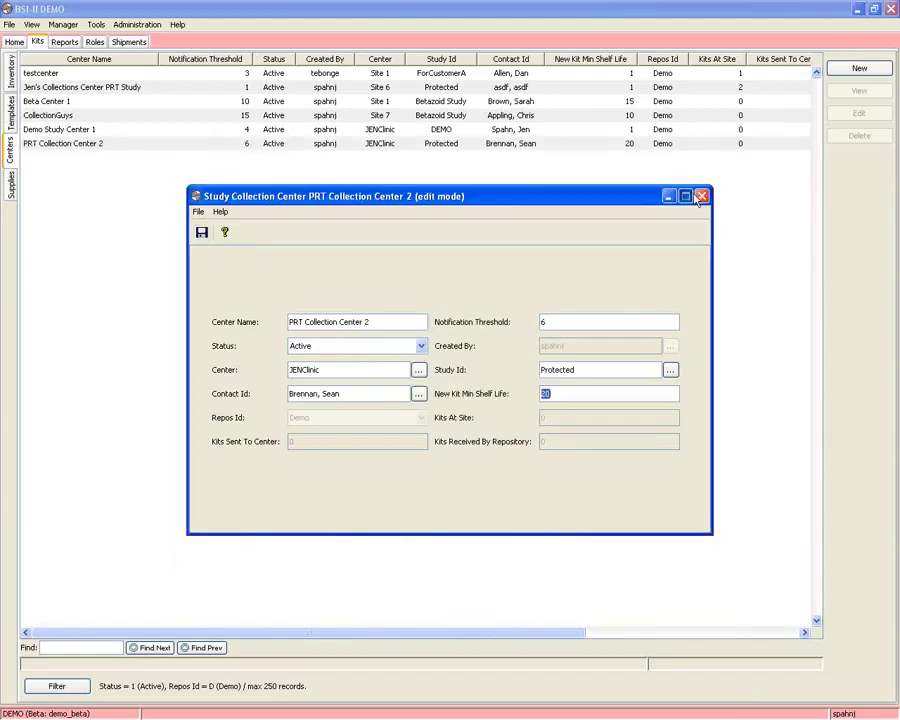
click(686, 196)
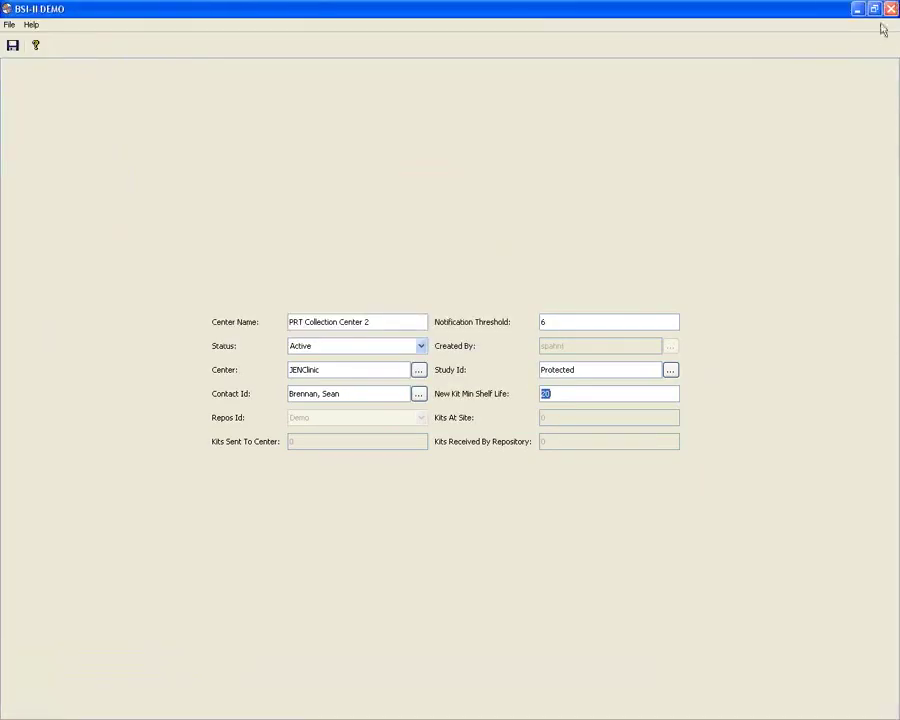
click(890, 10)
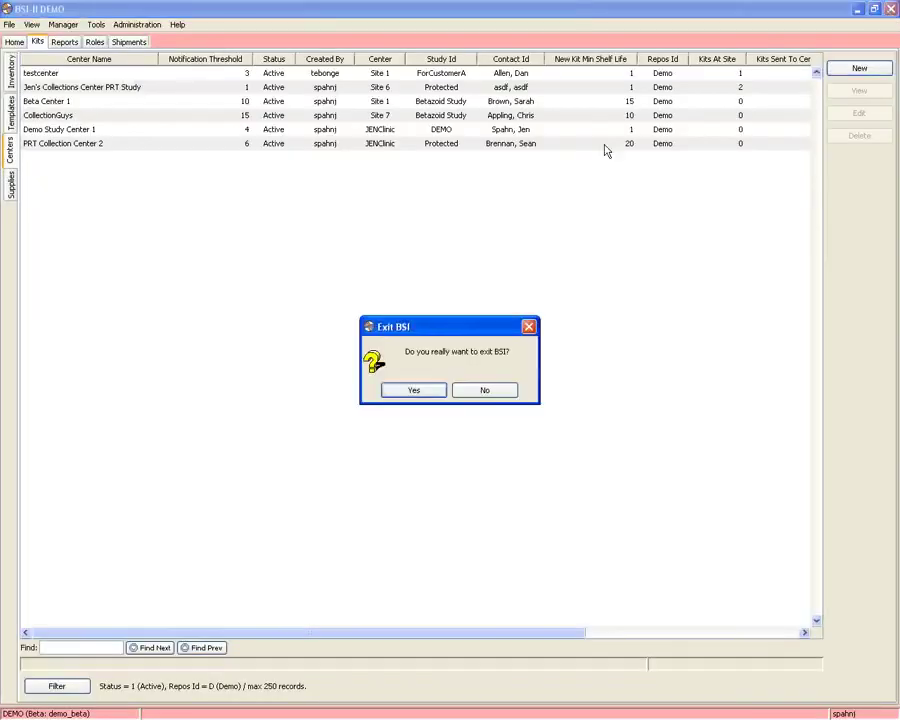
click(483, 391)
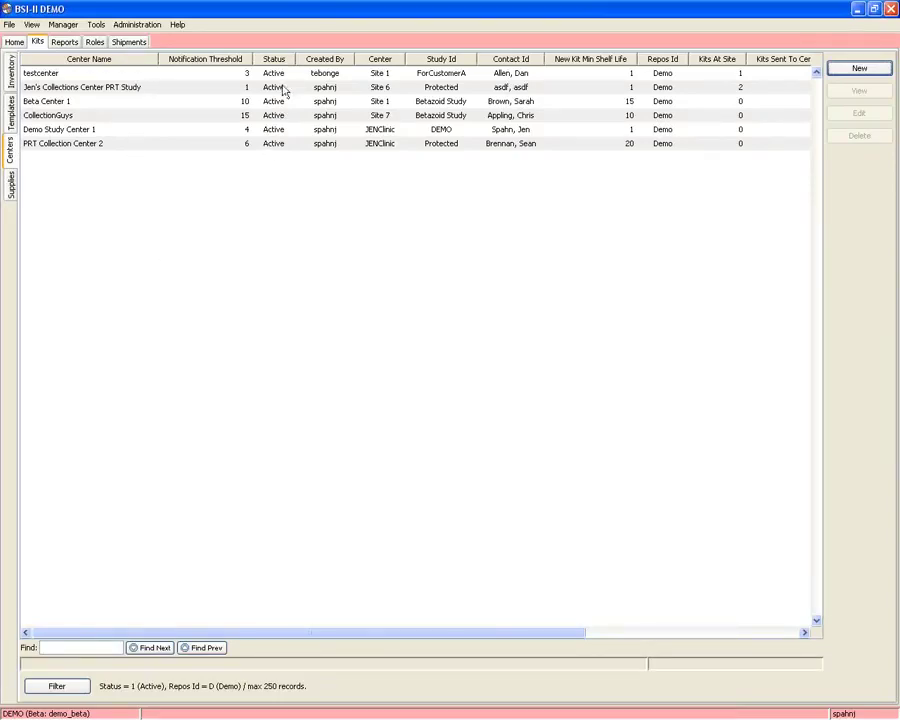
click(296, 147)
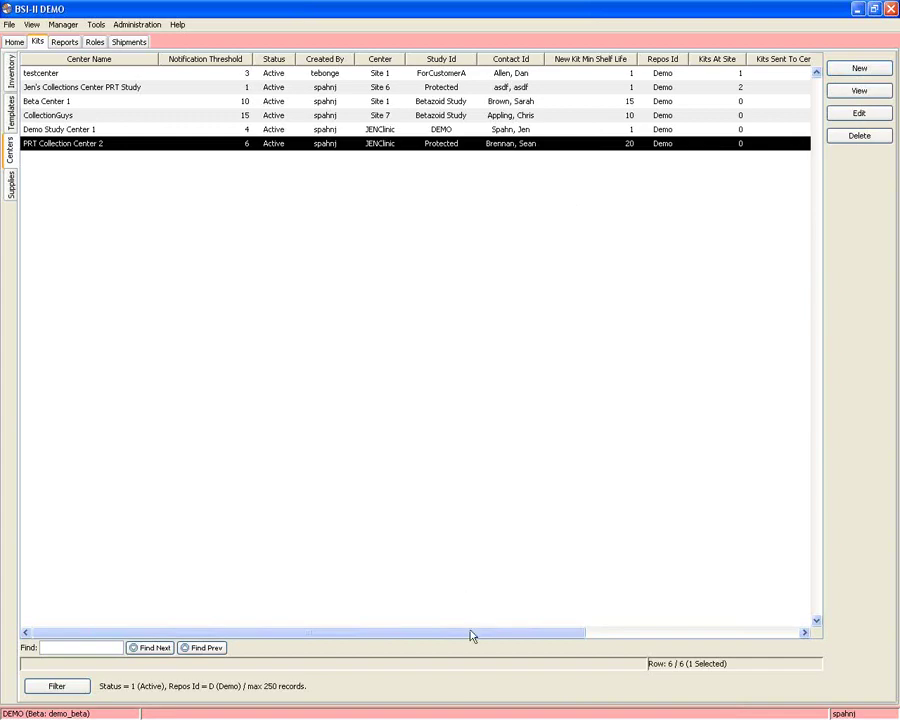
drag(472, 636, 639, 625)
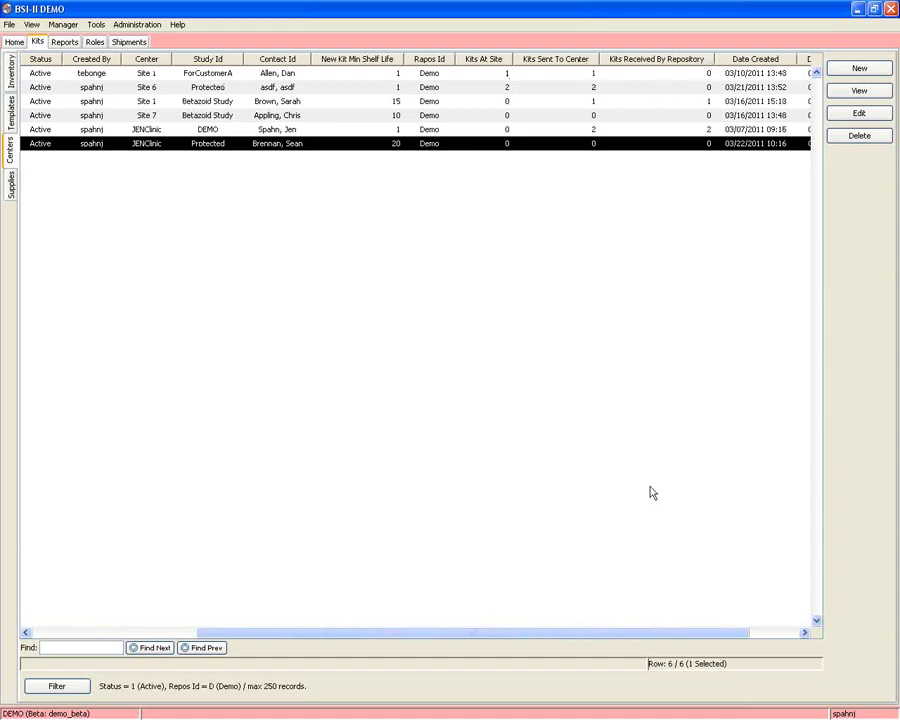
drag(584, 636, 333, 629)
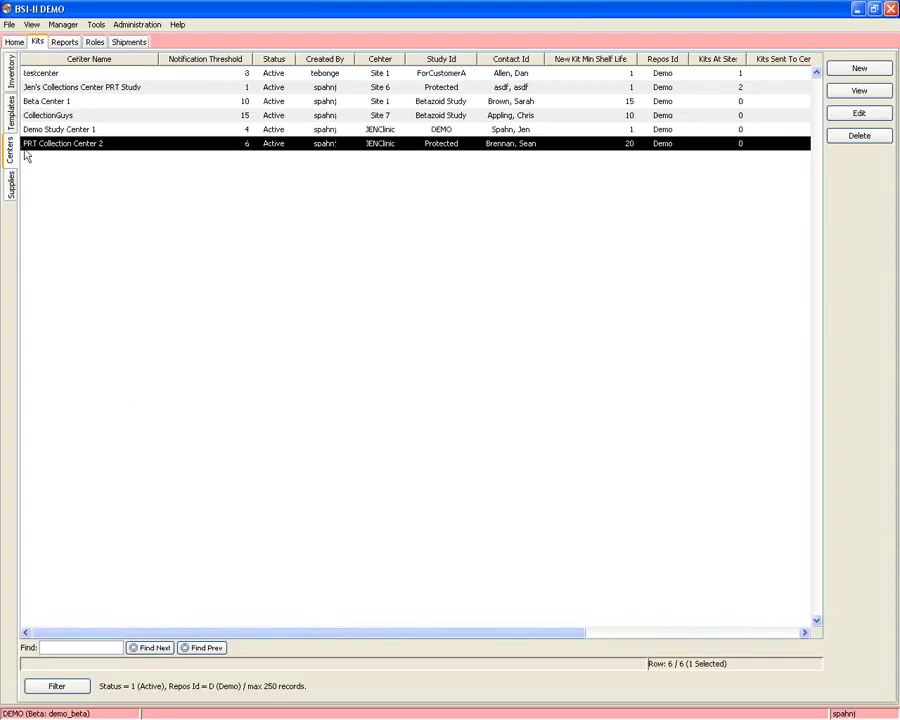
Step: Start a new kit template named PRT Blood Draw 2 and assign it to the study Protected (PRT)
click(12, 115)
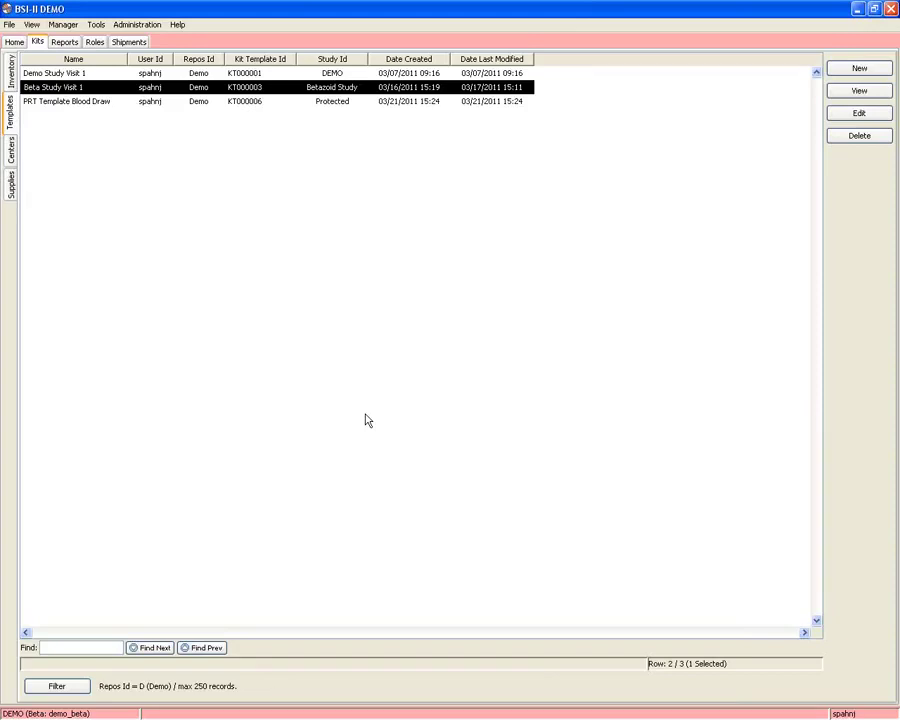
click(859, 68)
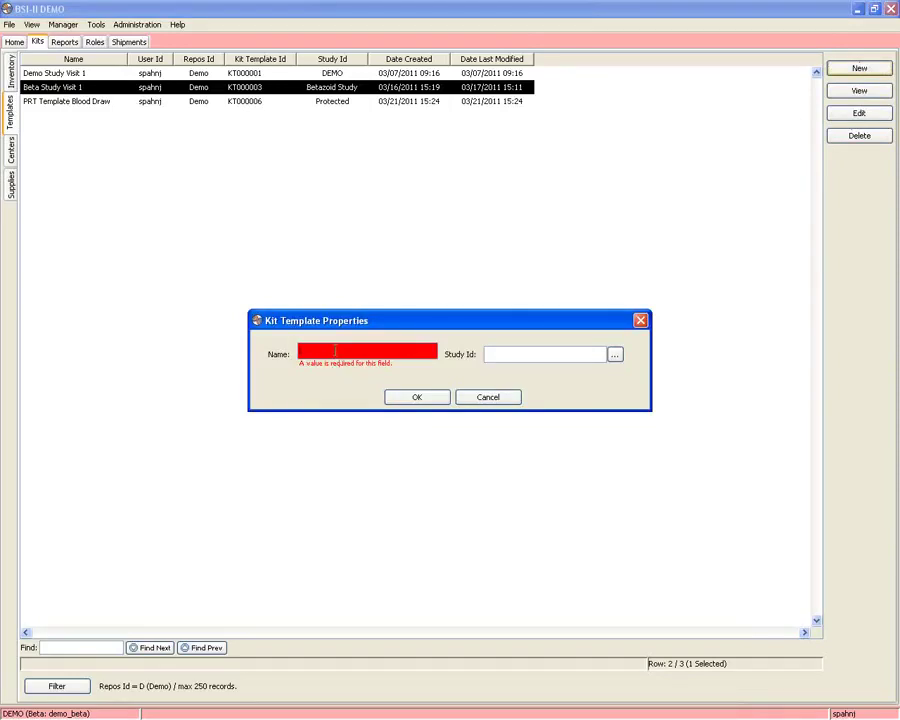
text(PRT Blood Draw 2)
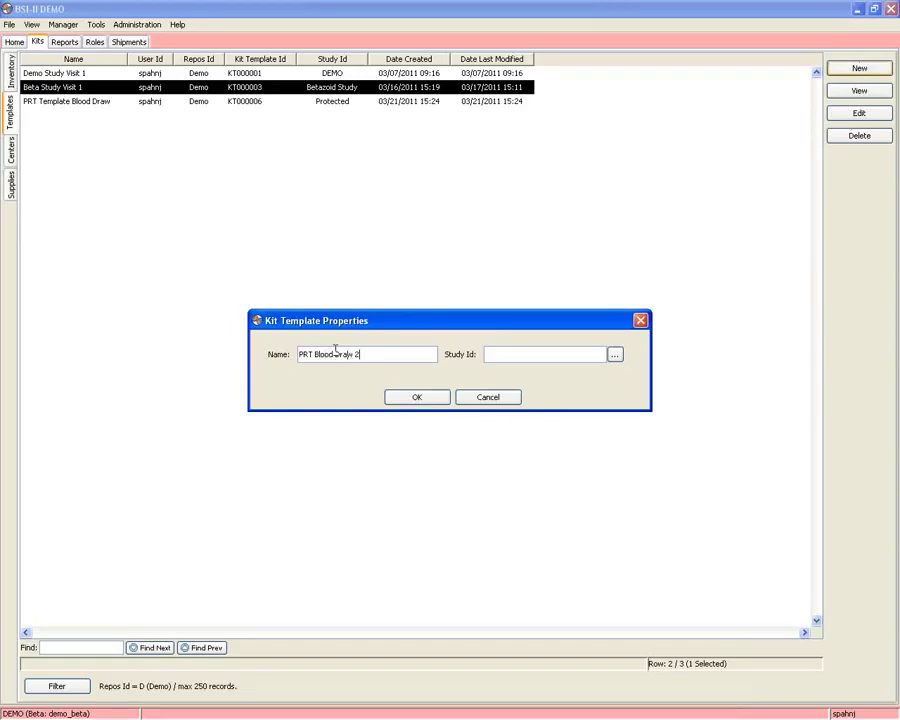
click(615, 355)
scroll(405, 435, down, 1)
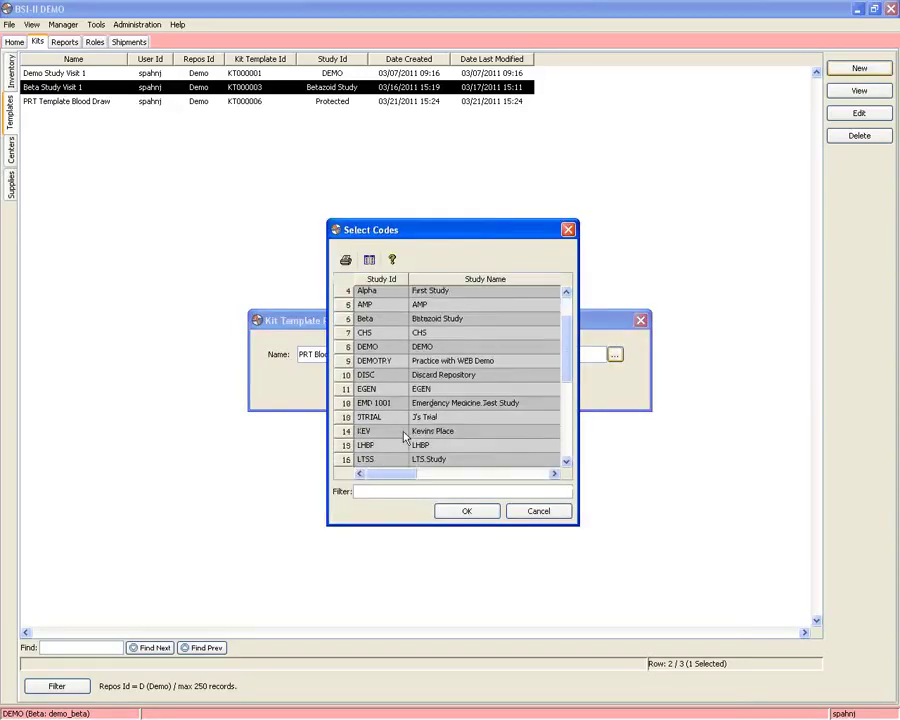
scroll(405, 435, down, 1)
scroll(405, 435, down, 1)
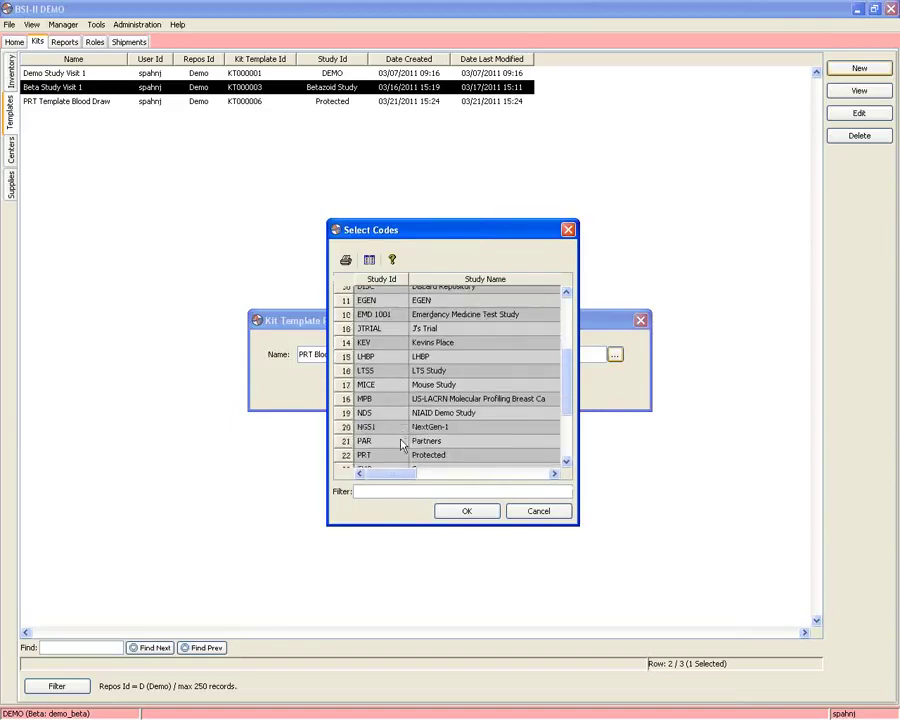
double_click(404, 456)
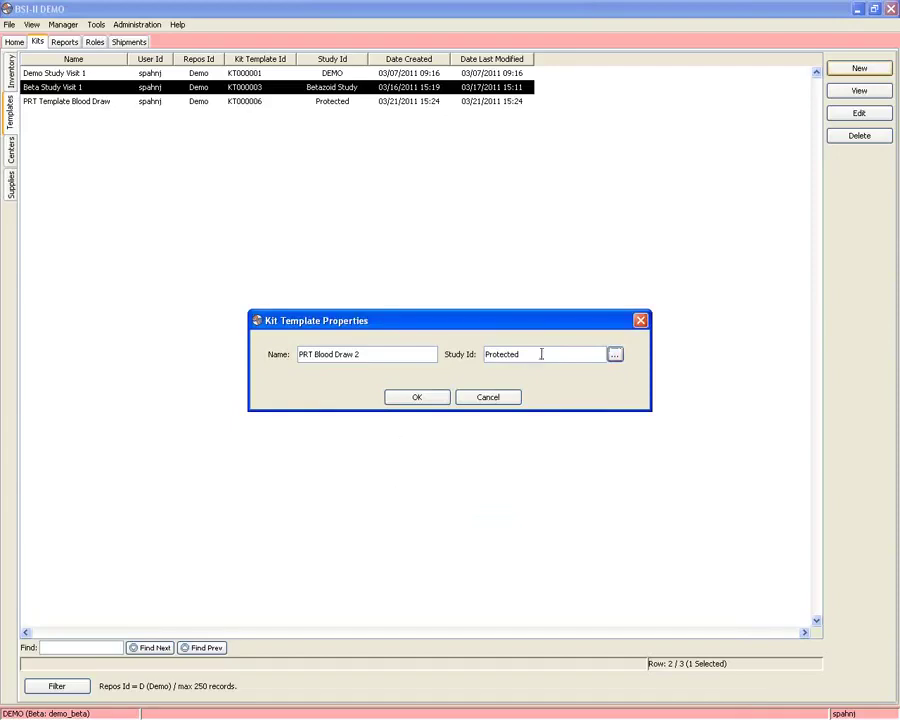
Step: Confirm the new template's properties and add four blank supply rows to the kit template
click(415, 398)
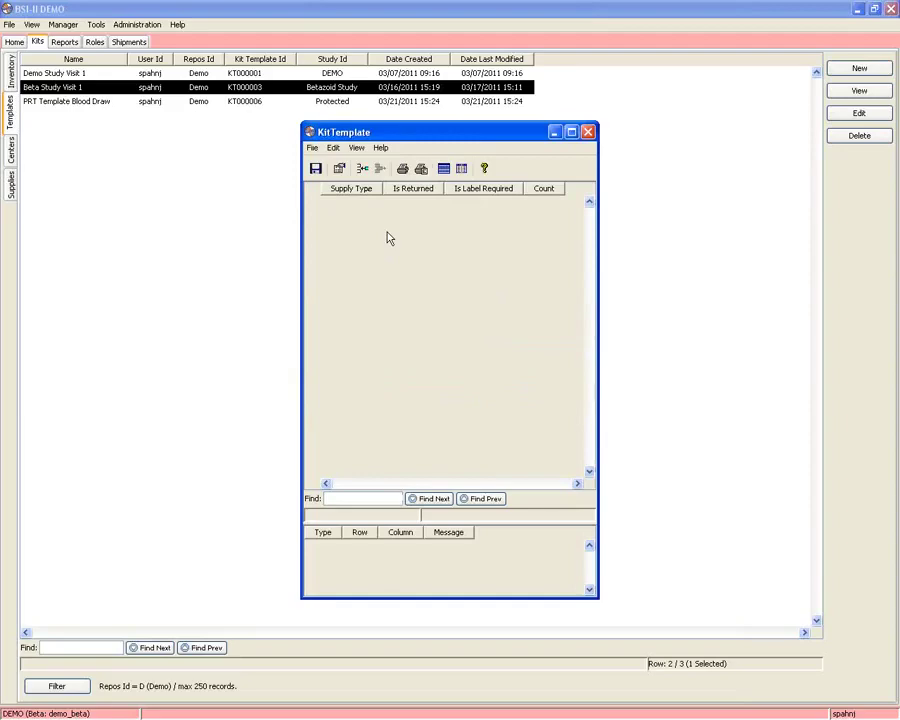
click(362, 170)
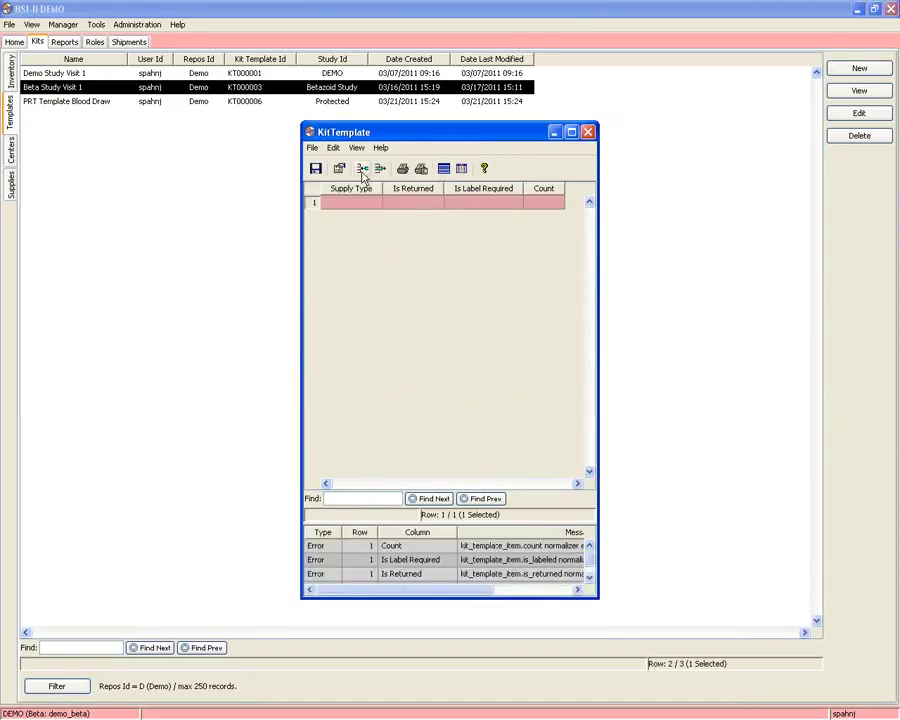
click(362, 169)
click(362, 169)
click(362, 169)
Step: Fill the first template row with Gloves, not returned, no label required, and a count of 2
click(367, 210)
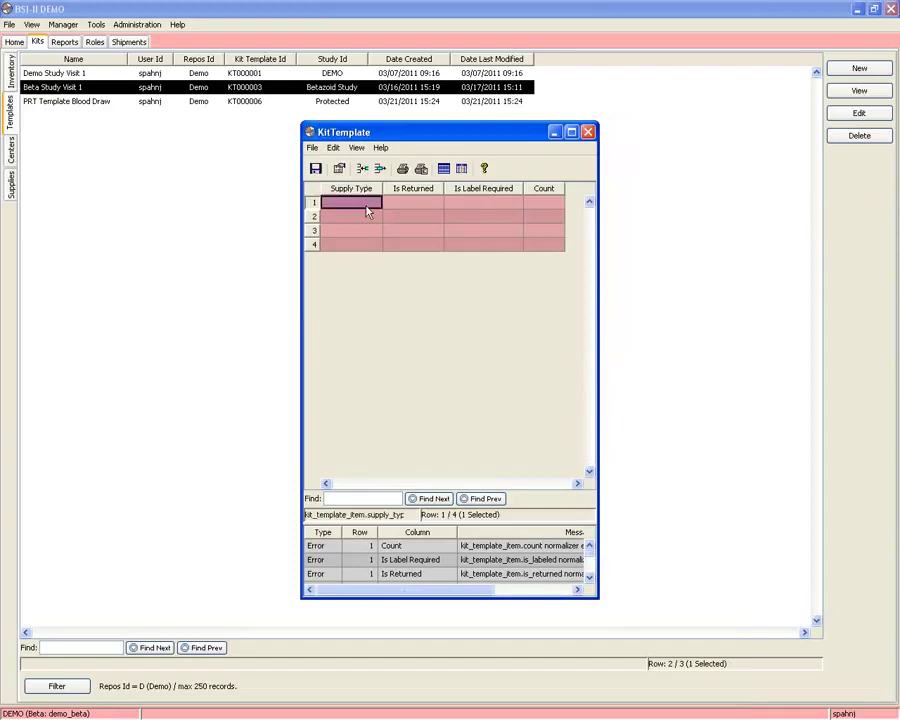
double_click(375, 205)
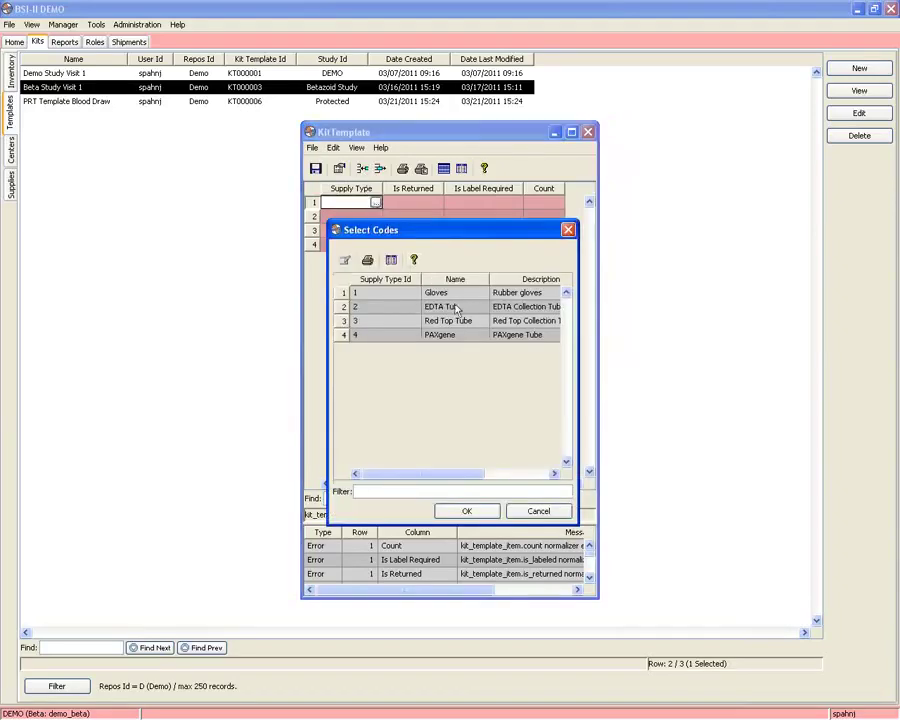
drag(577, 330, 663, 330)
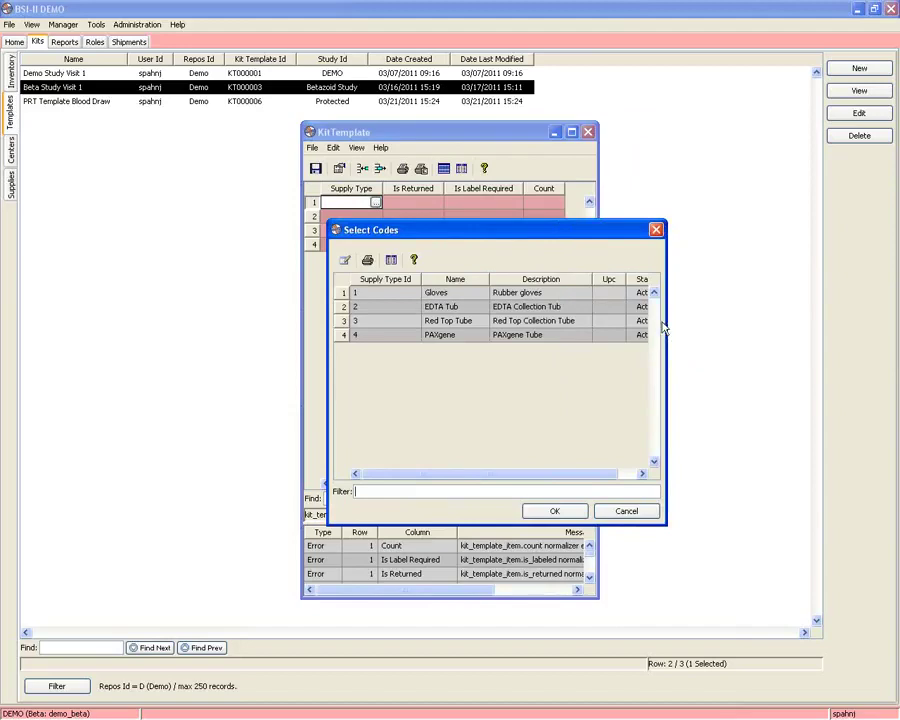
double_click(455, 293)
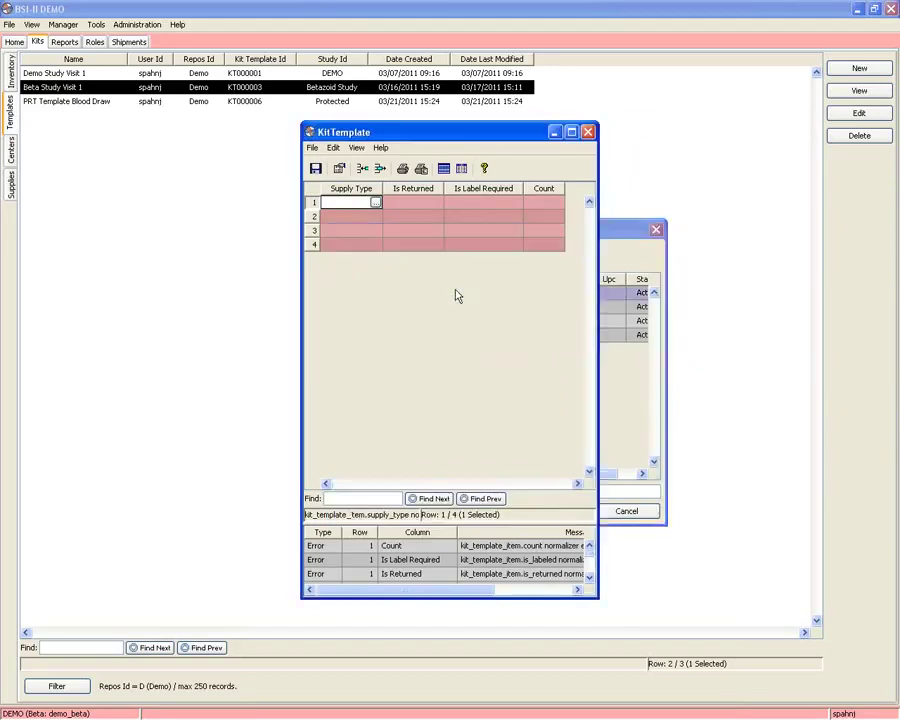
click(436, 210)
click(473, 207)
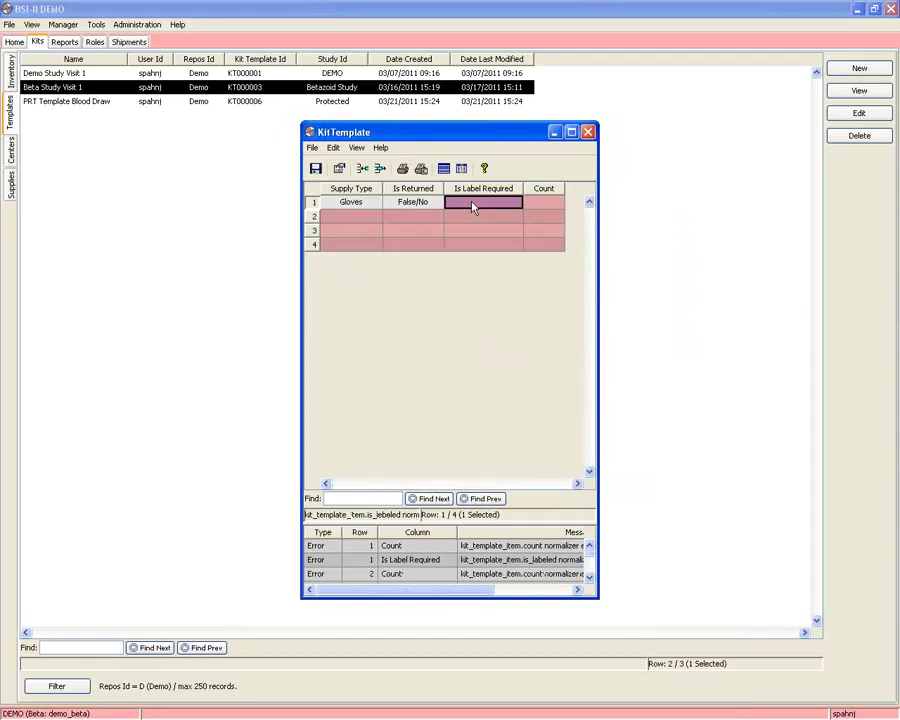
click(473, 207)
click(536, 208)
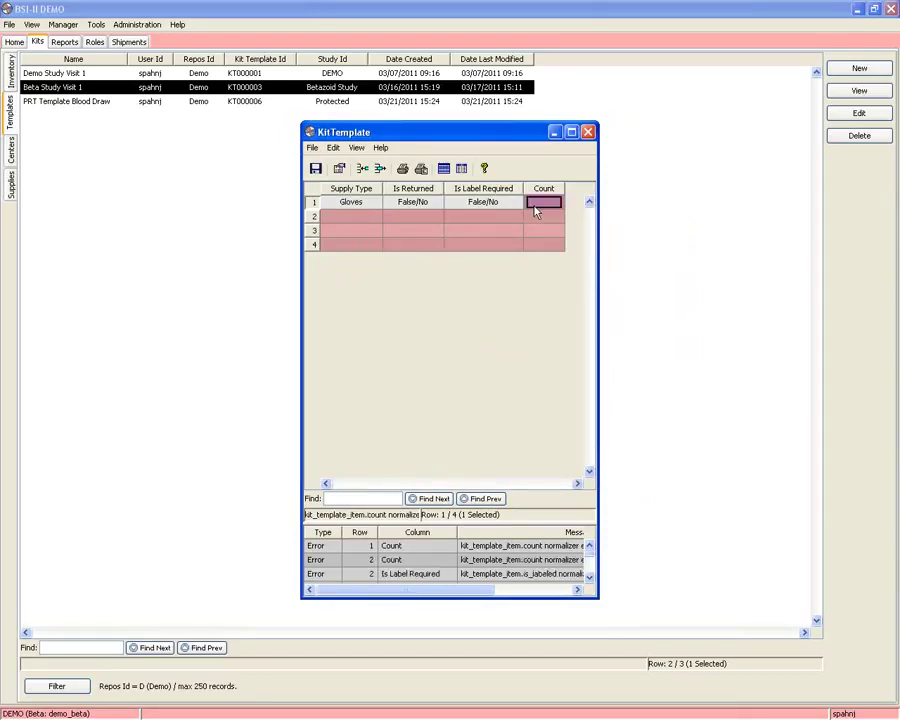
click(536, 208)
text(2)
Step: Set the supply types of rows 2 to 4 to EDTA Tub, Red Top Tube and PAXgene
click(366, 217)
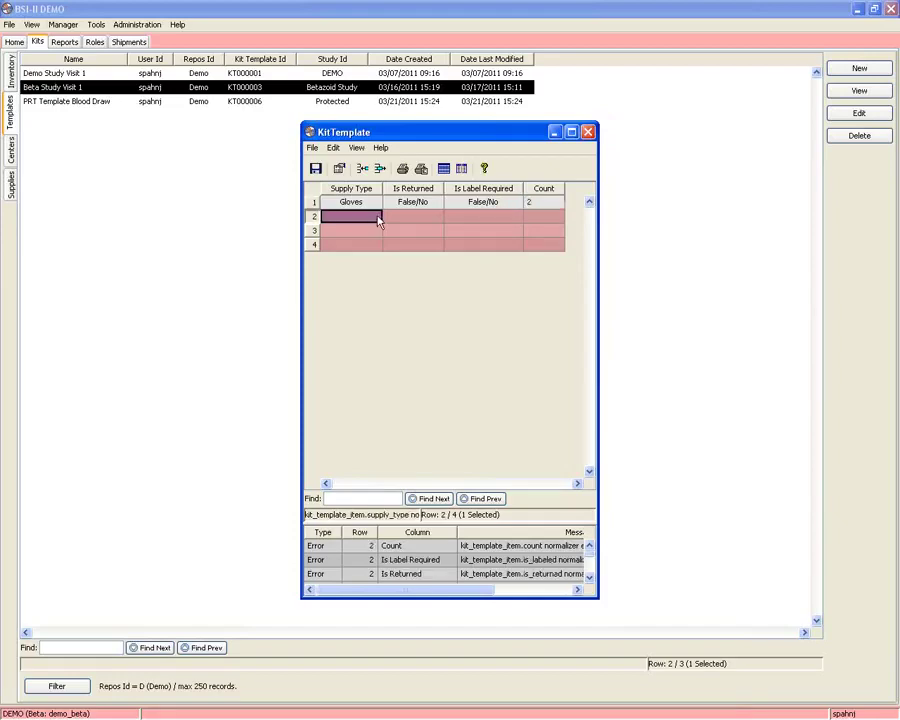
click(376, 216)
double_click(440, 306)
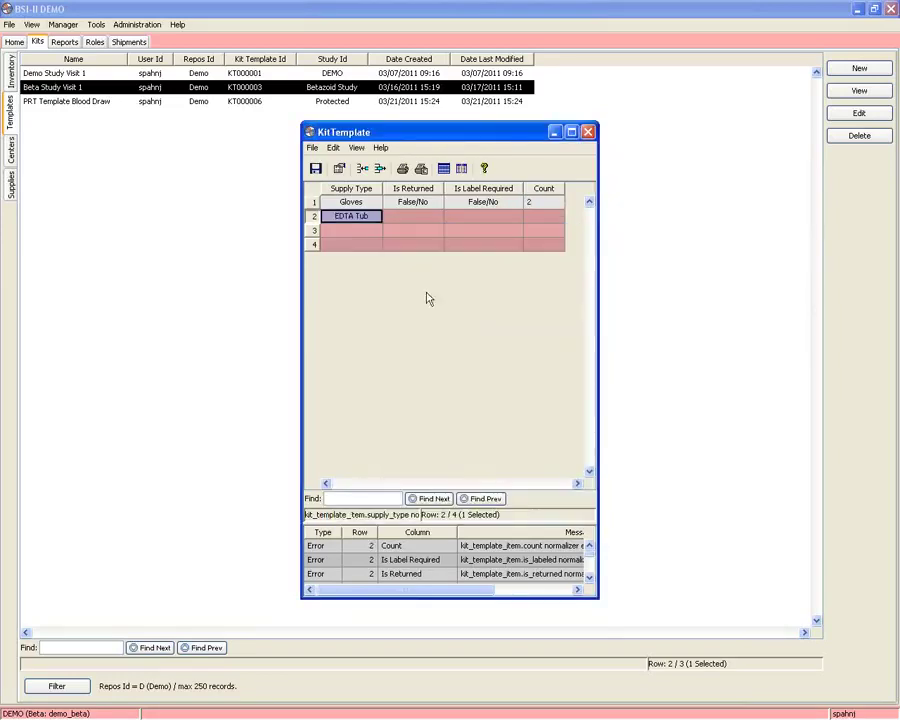
click(378, 232)
click(378, 232)
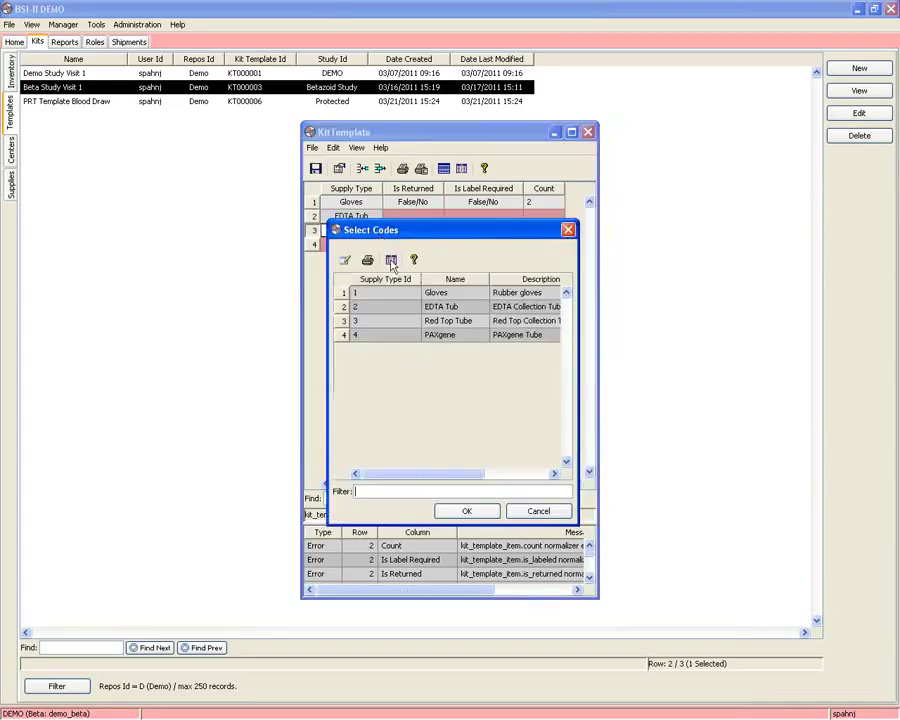
double_click(460, 322)
click(378, 248)
click(380, 250)
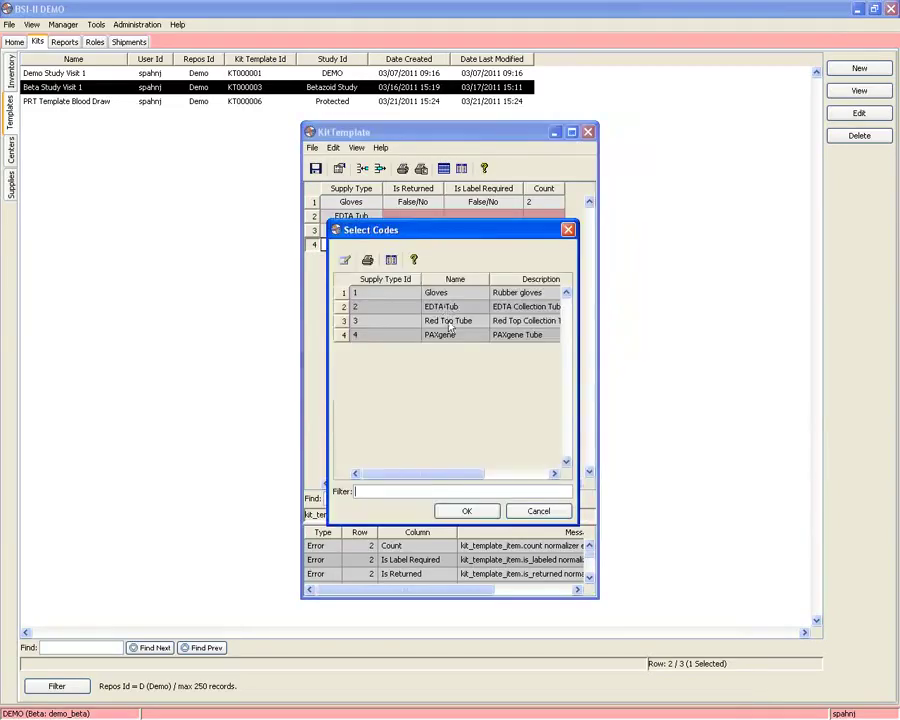
double_click(448, 333)
Step: Mark the EDTA Tub, Red Top Tube and PAXgene rows as returned (True/Yes)
click(426, 218)
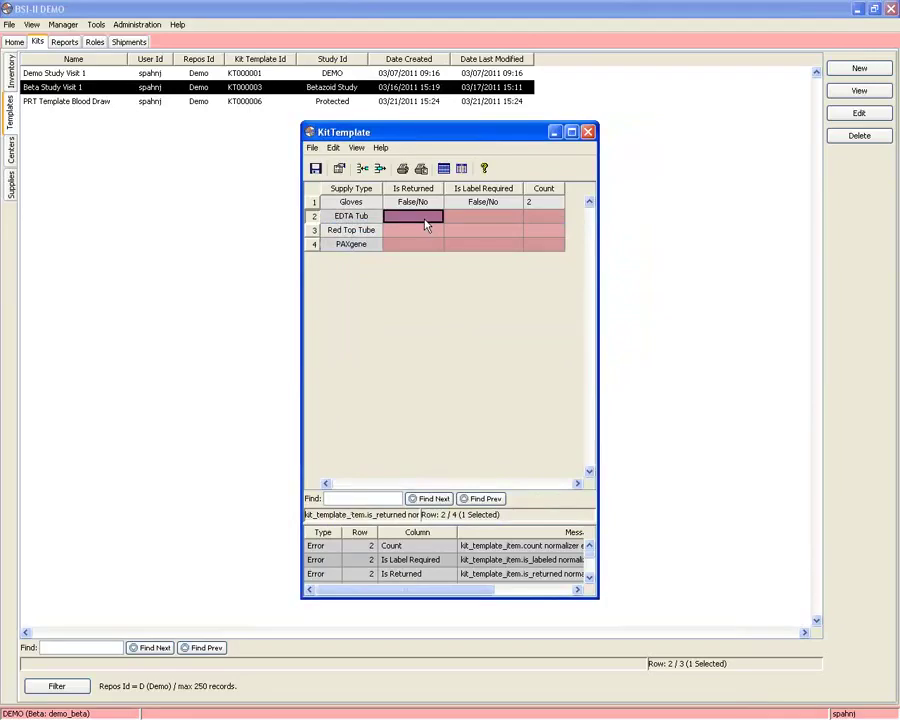
text(1)
click(423, 237)
text(1)
click(422, 246)
text(1)
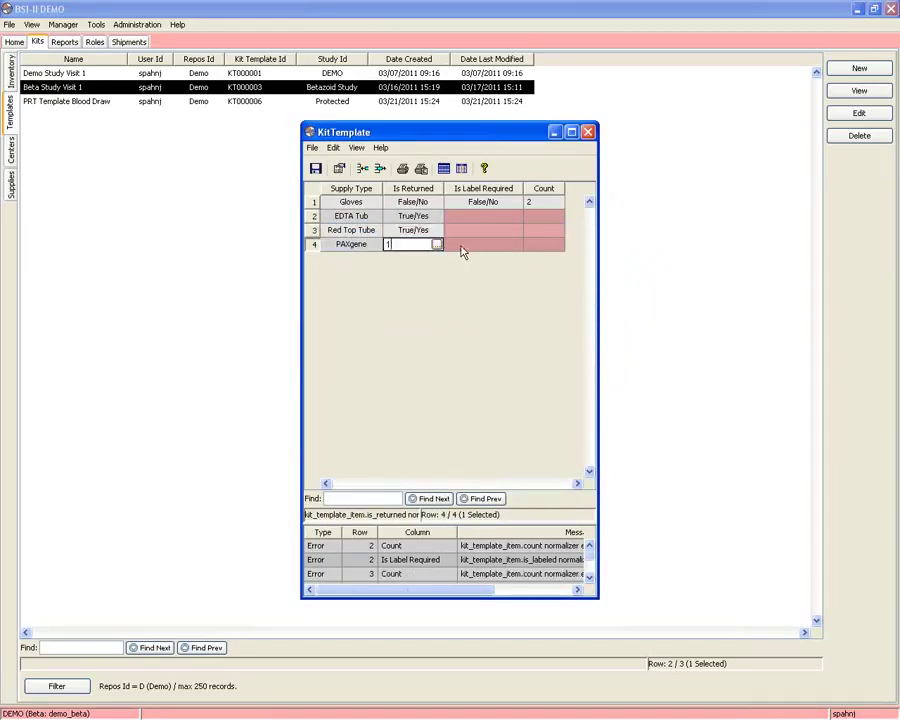
click(463, 246)
Step: Set Is Label Required to True/Yes for the EDTA Tub, Red Top Tube and PAXgene rows with one bulk change
drag(482, 217, 484, 248)
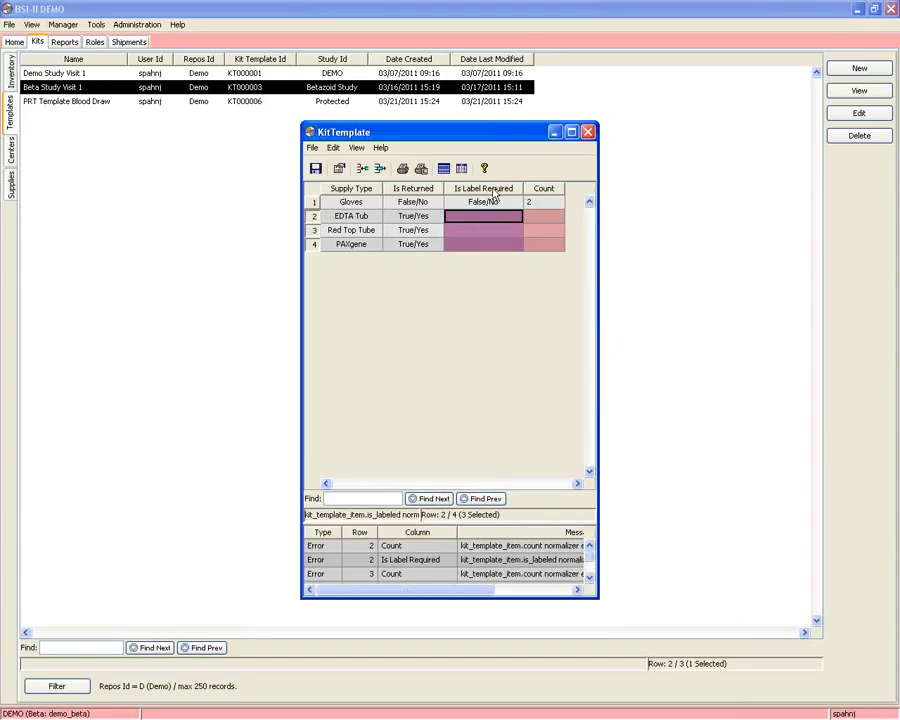
right_click(492, 198)
click(506, 291)
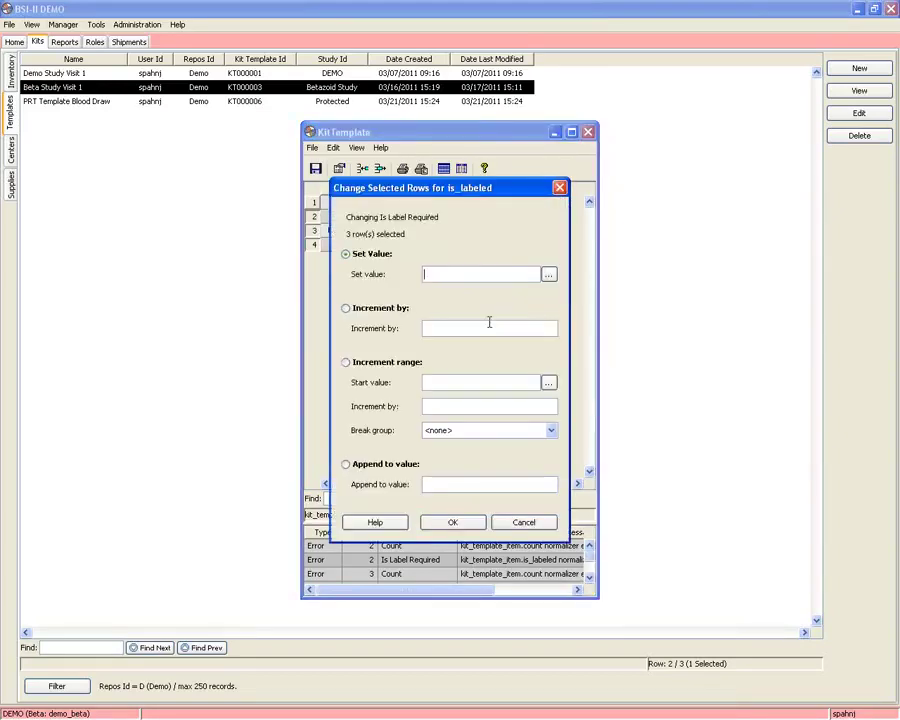
drag(496, 196, 529, 245)
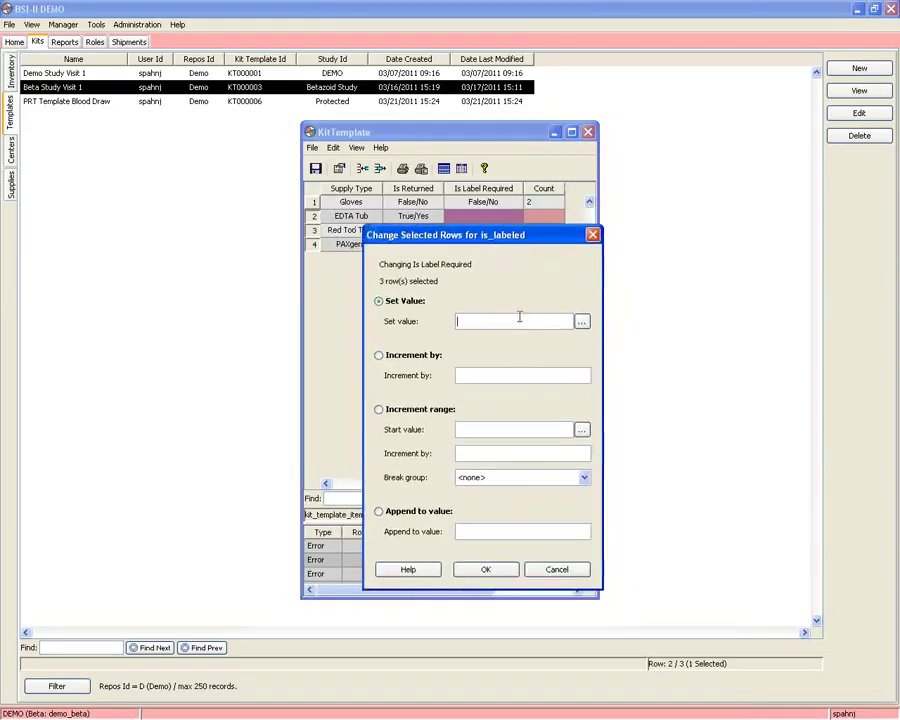
click(581, 321)
double_click(457, 362)
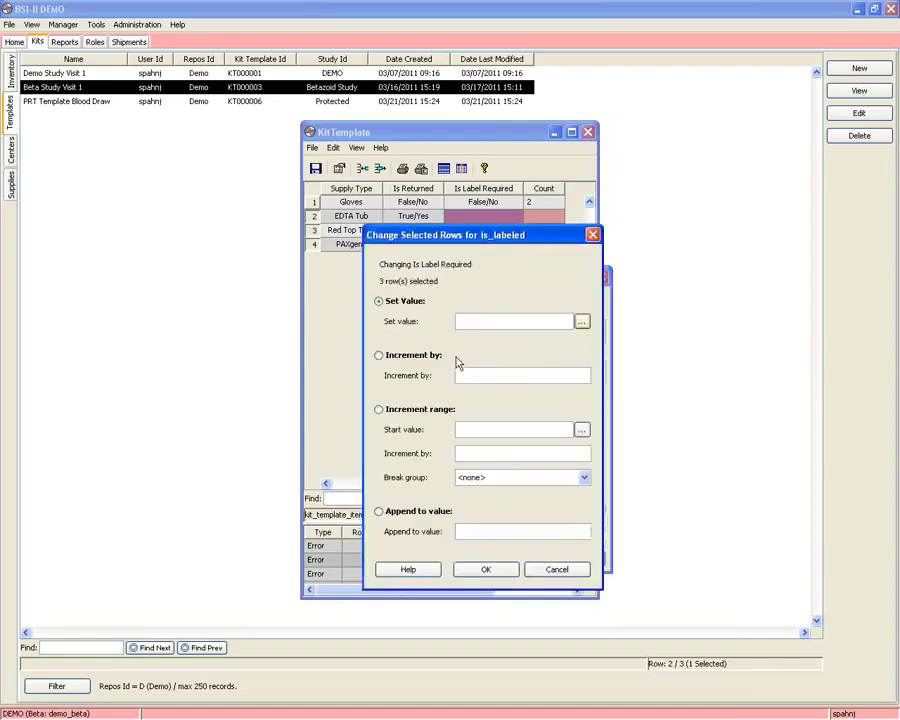
click(490, 571)
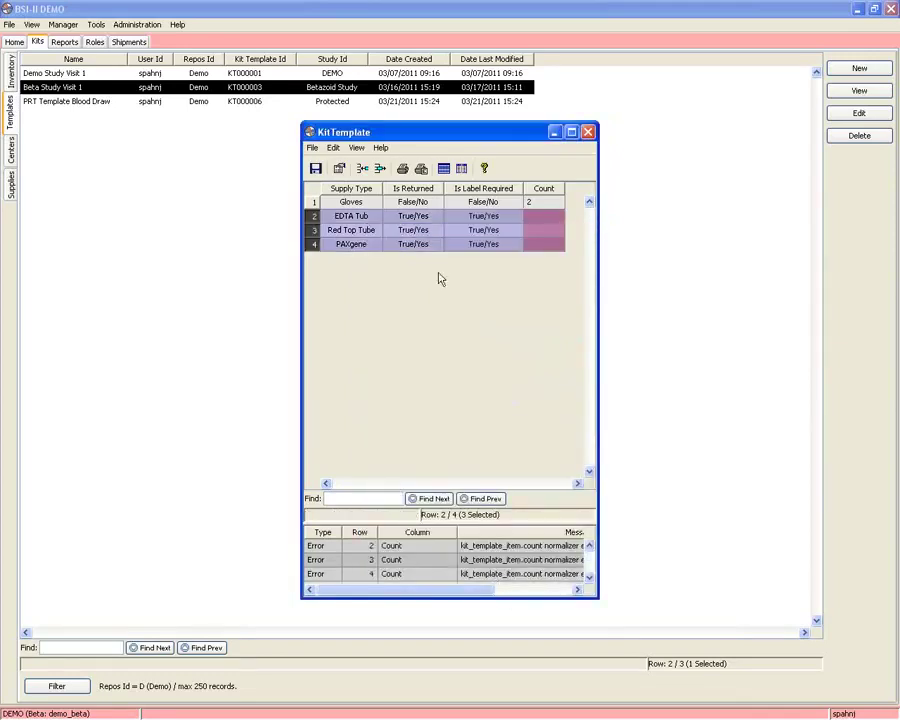
Step: Set the count to 1 for each of the EDTA Tub, Red Top Tube and PAXgene rows, and save the kit template
click(537, 218)
text(1)
key(Return)
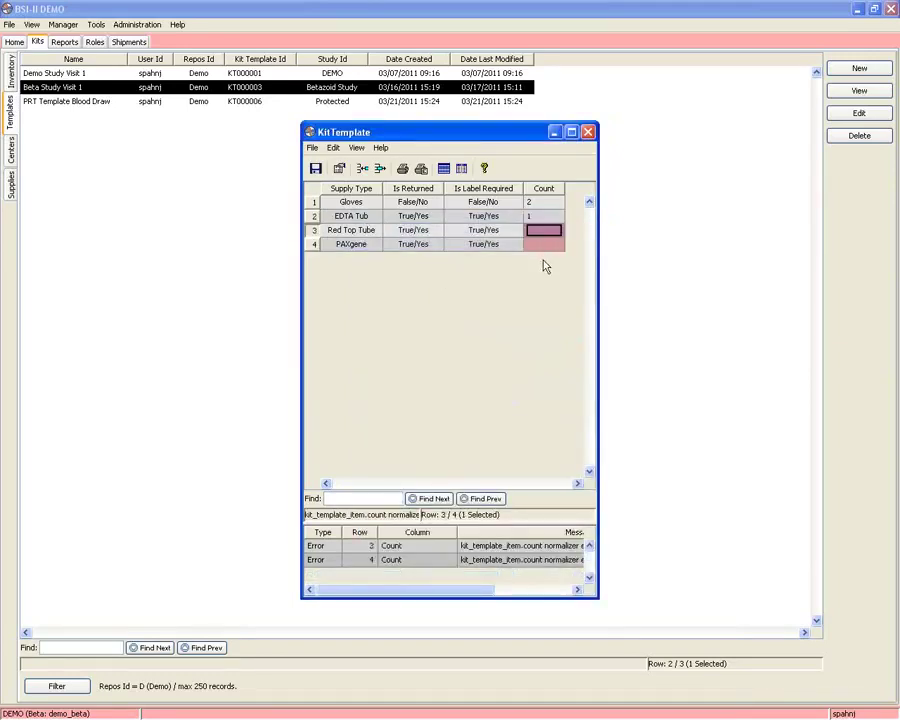
text(1)
key(Return)
text(1)
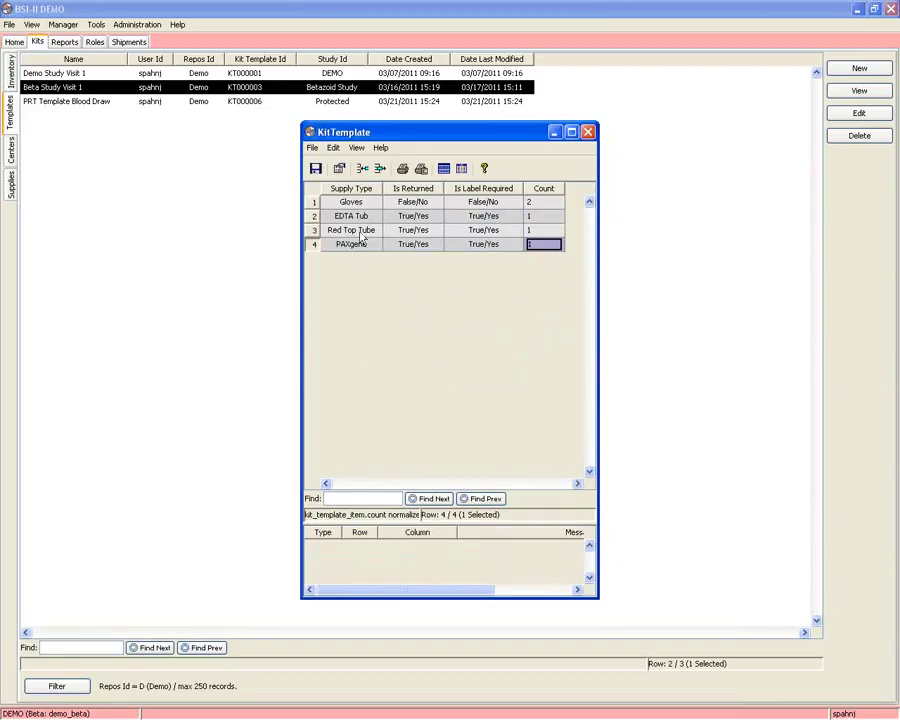
click(316, 170)
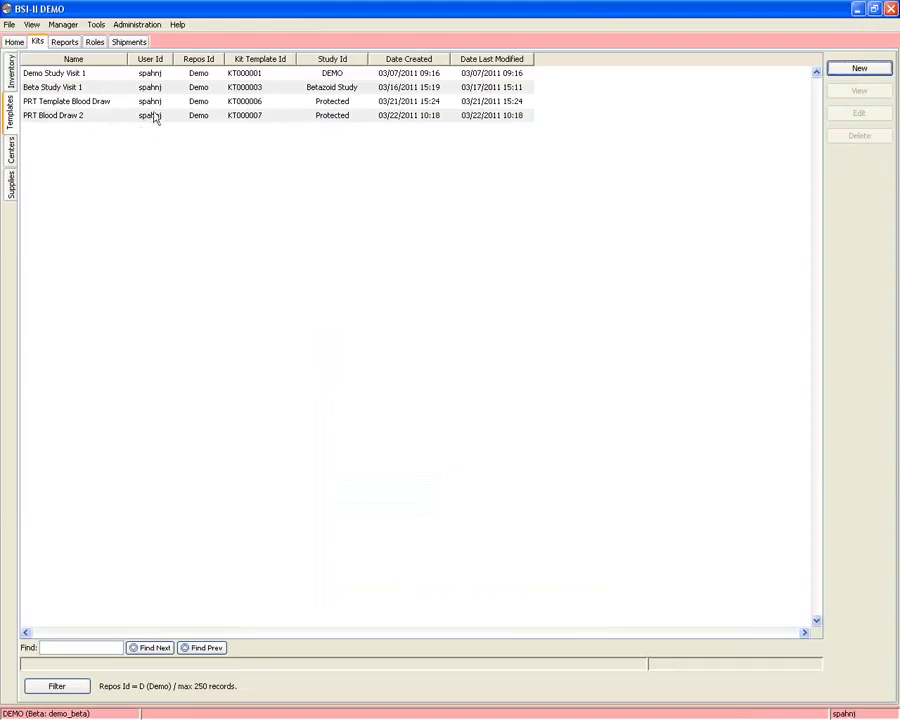
Step: Look over the template list, then open the kit inventory and examine the status of each kit
drag(156, 115, 163, 78)
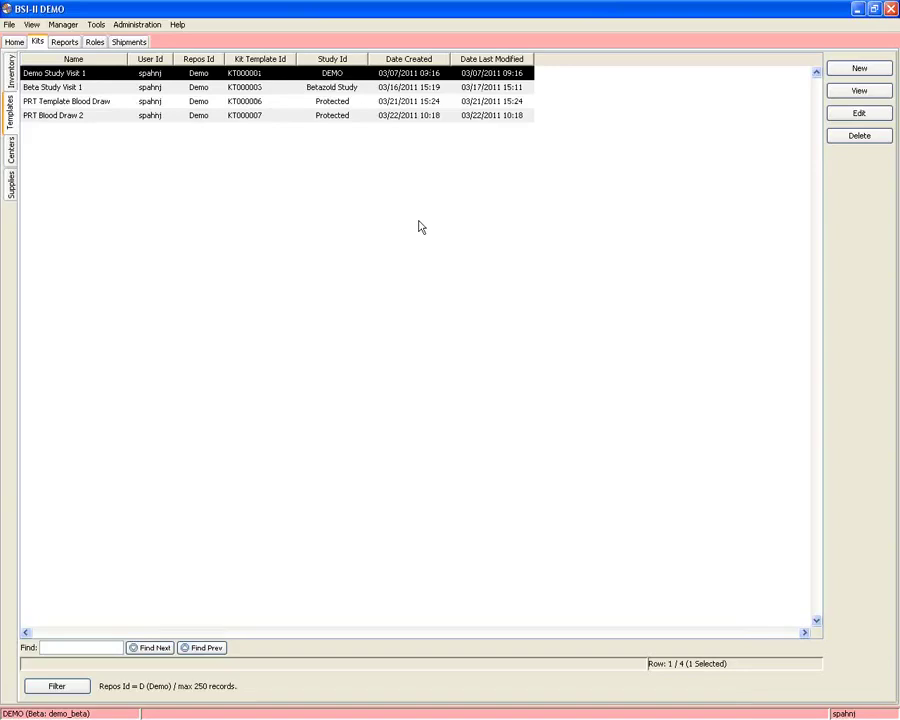
click(11, 72)
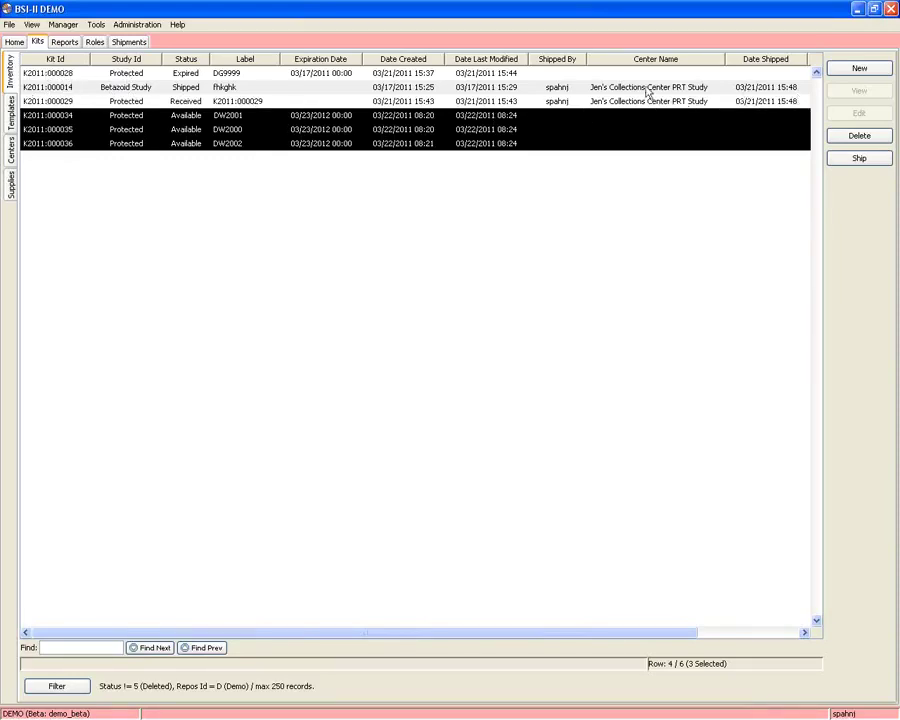
click(193, 78)
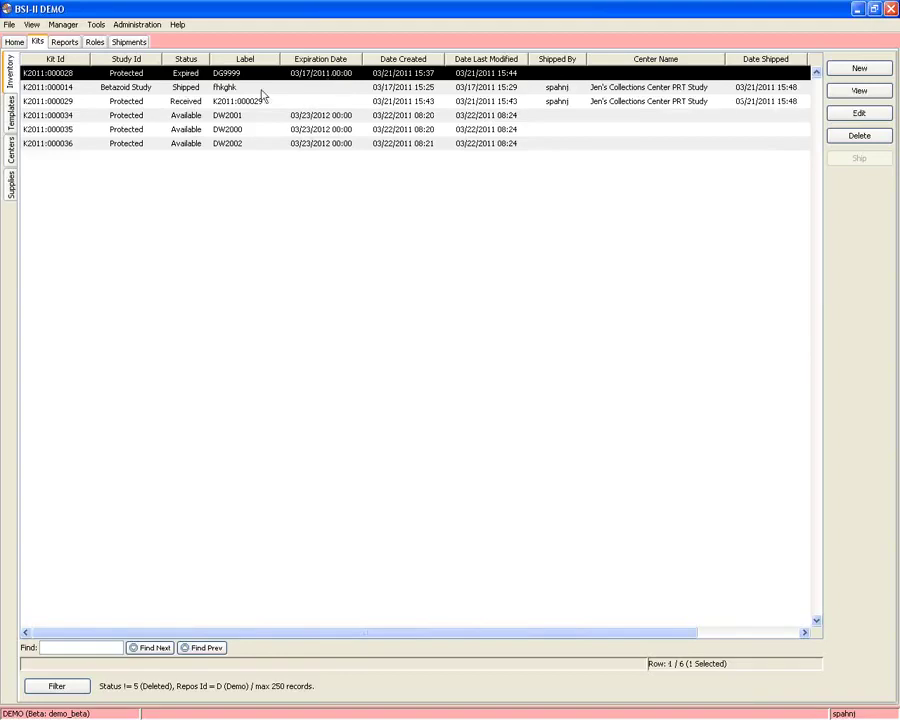
click(193, 90)
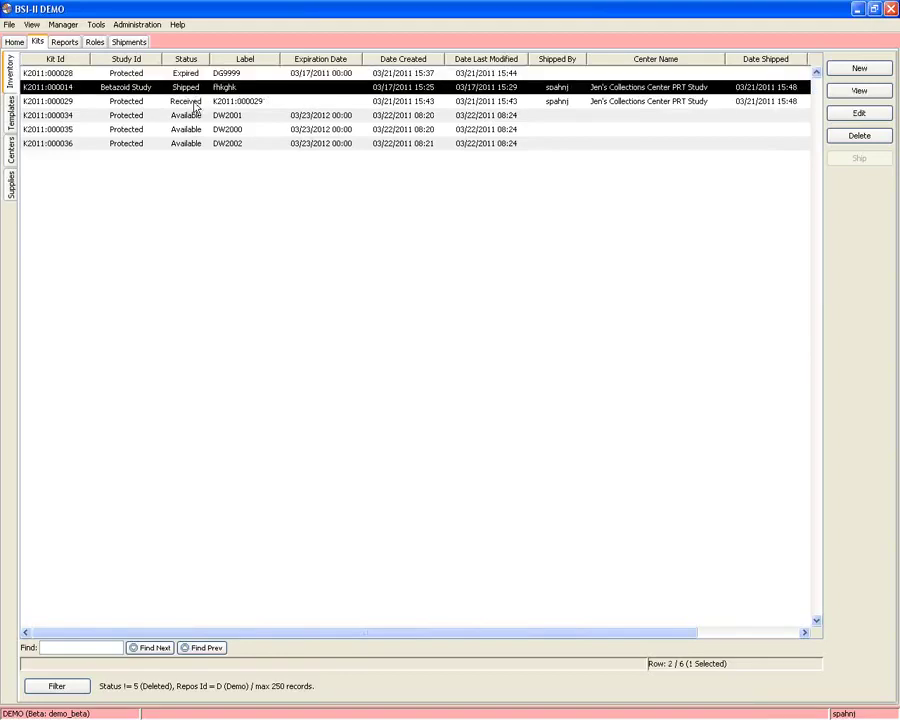
click(197, 102)
click(200, 116)
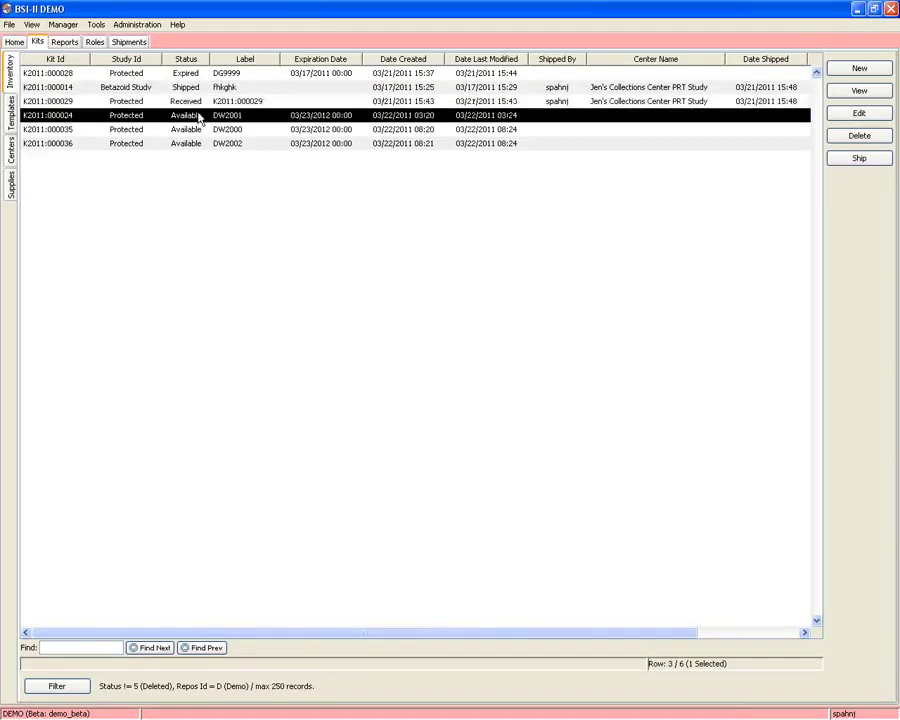
click(197, 130)
click(197, 144)
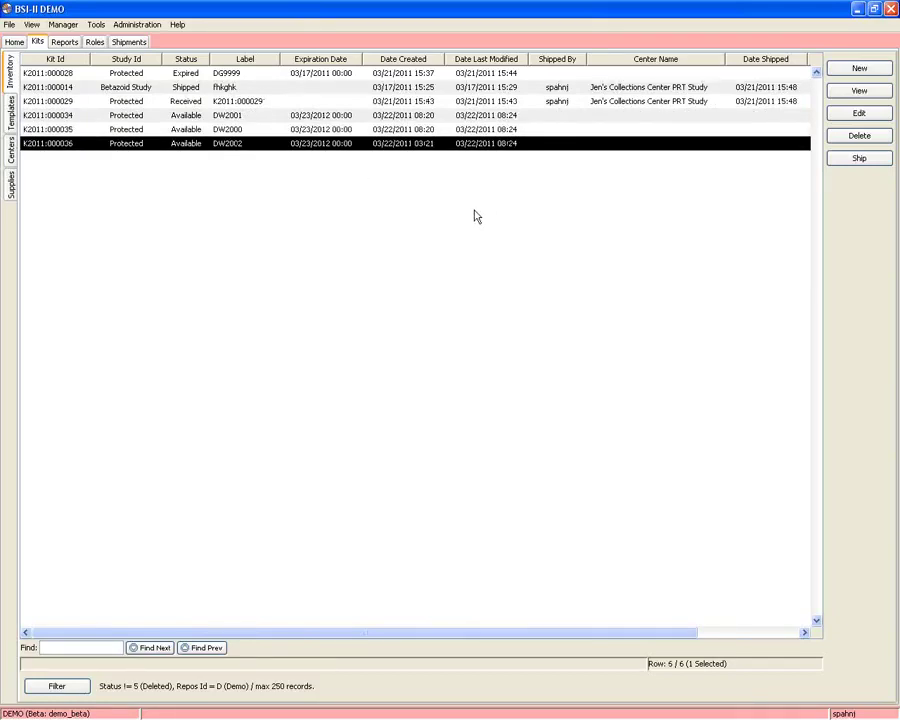
Step: Start a new inventory kit labelled DW2003 and assign it to the study Protected
click(852, 70)
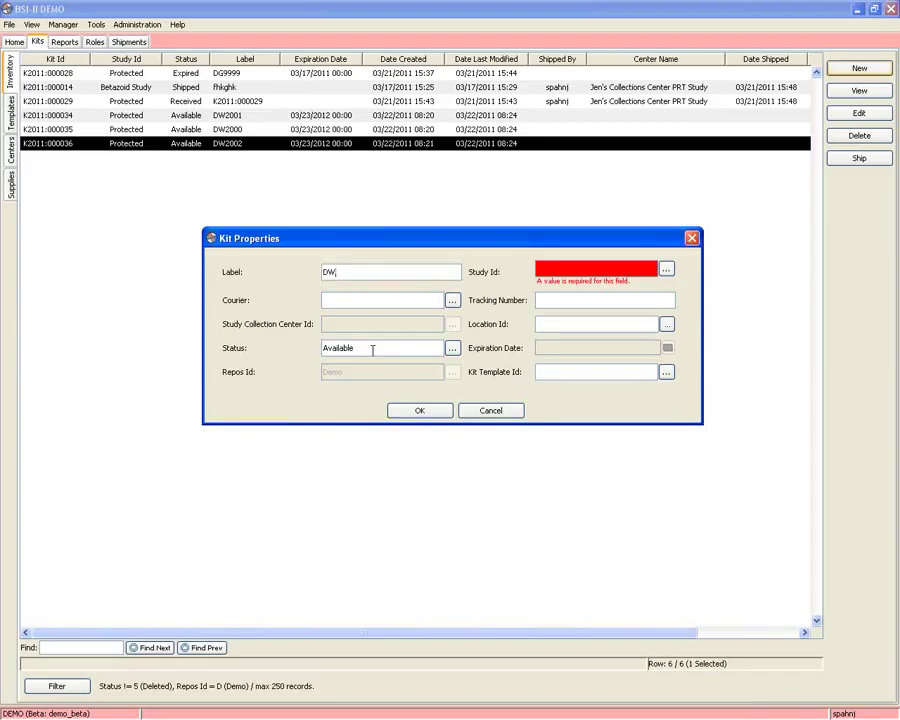
text(003)
click(666, 270)
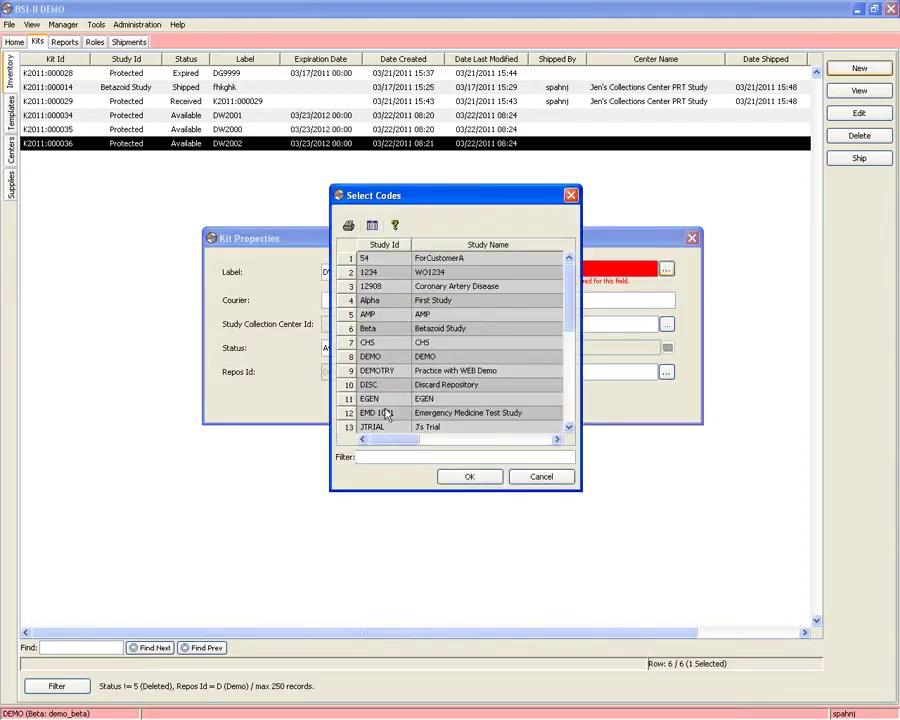
scroll(387, 414, down, 1)
scroll(387, 414, down, 2)
double_click(388, 416)
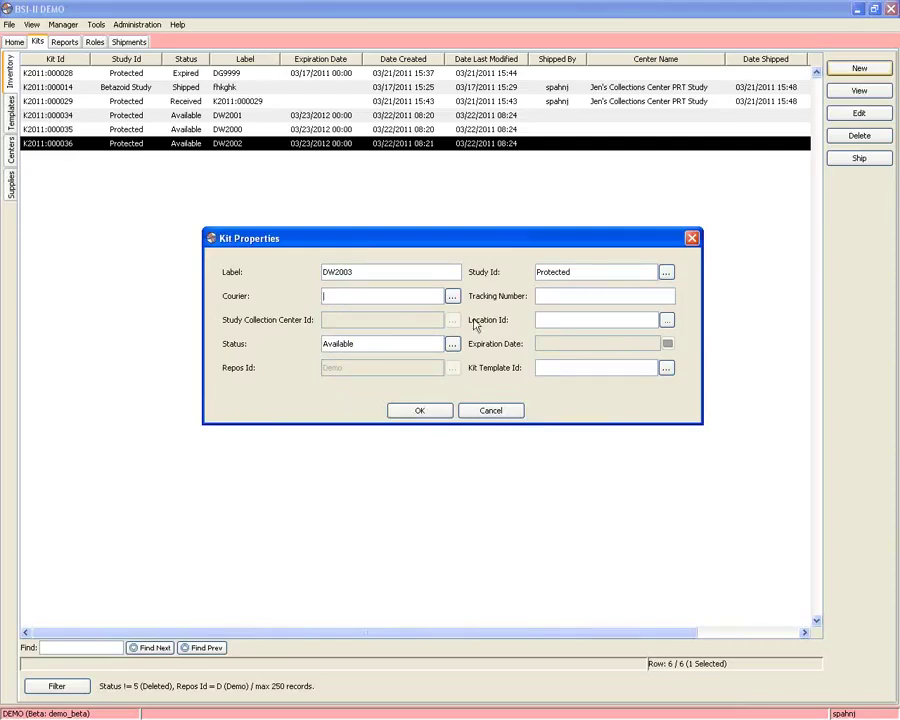
Step: Set the new kit's storage location to Building 5, Room Tissue/Slide
click(666, 320)
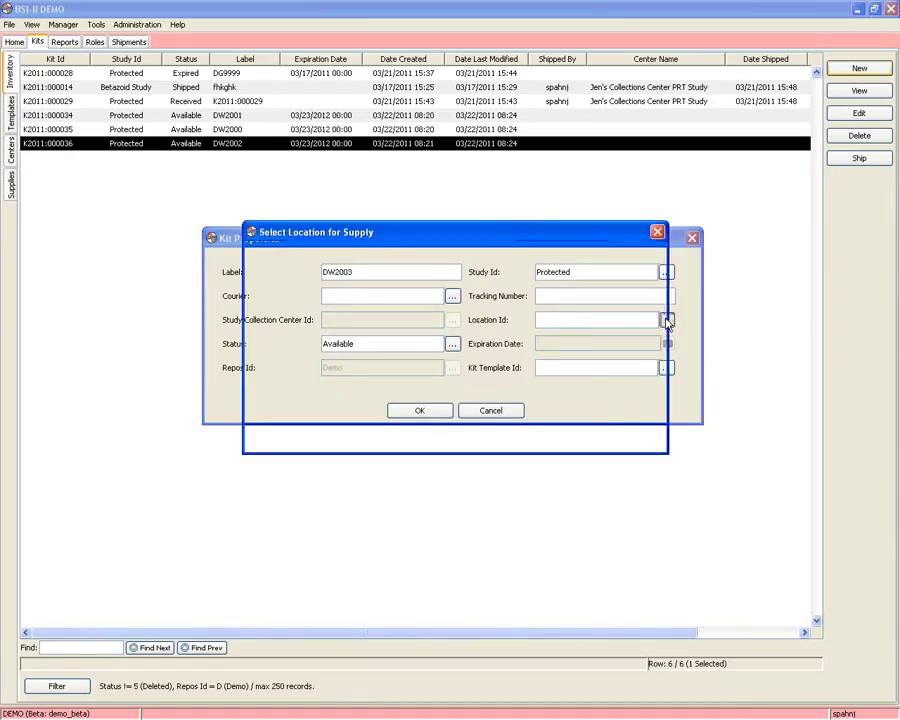
double_click(296, 267)
click(300, 301)
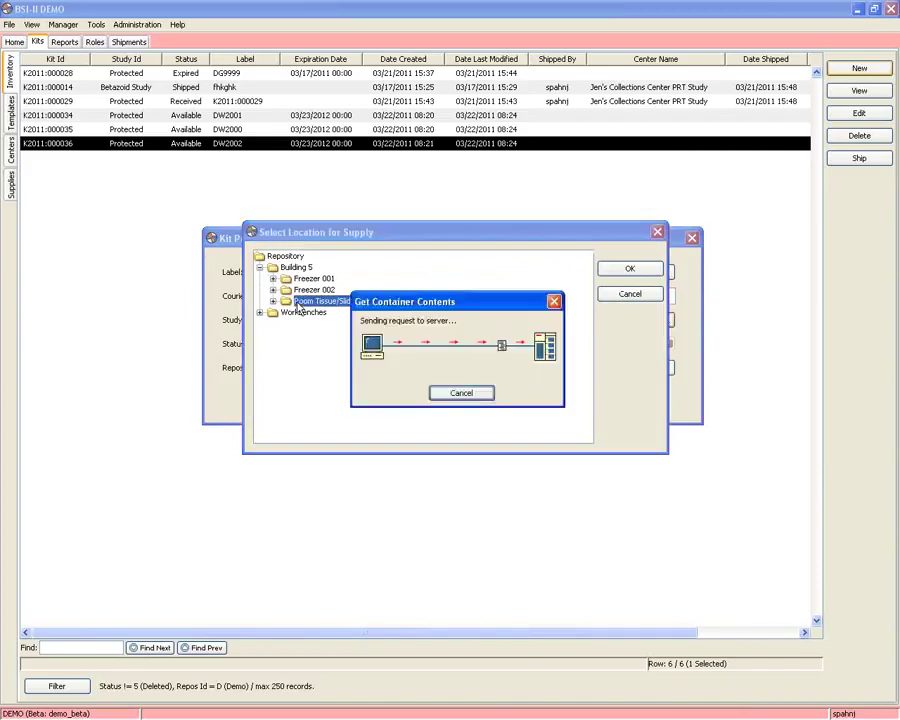
click(622, 272)
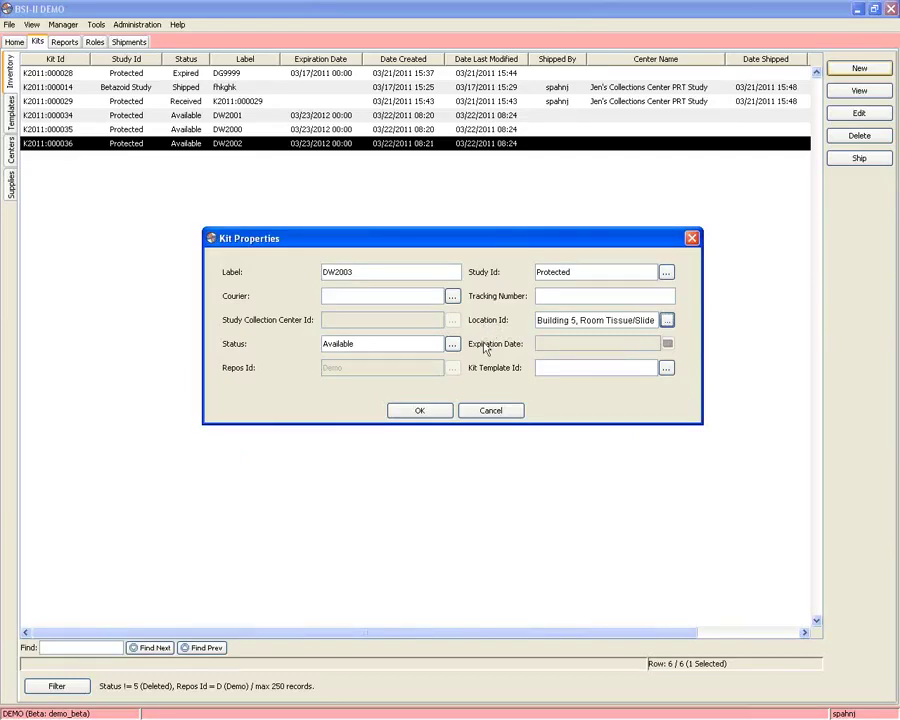
Step: Look over the status codes available for the new kit, and close the list without picking one
click(452, 343)
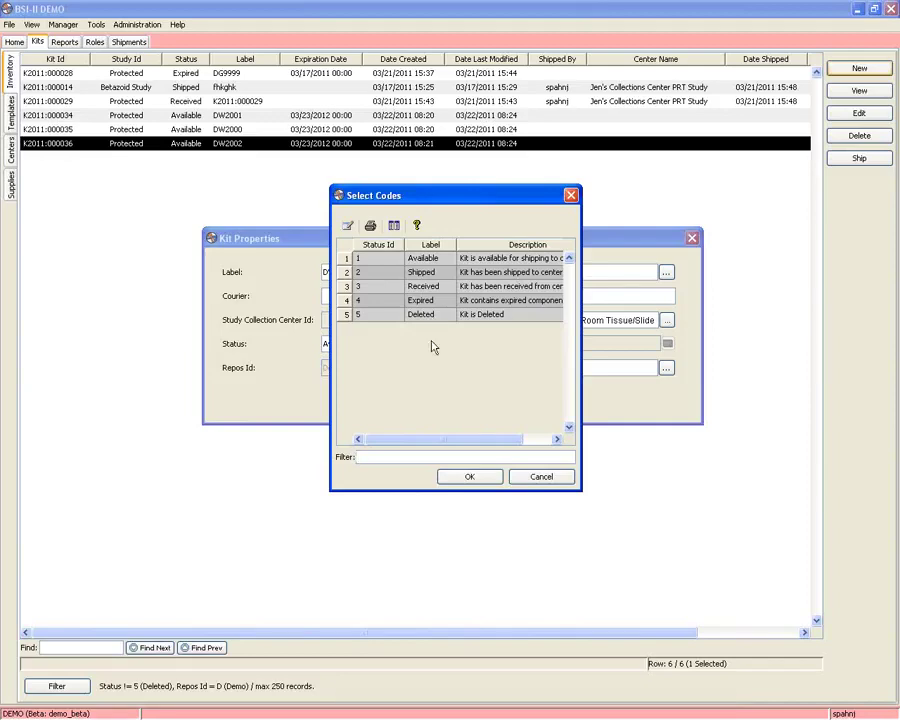
click(466, 476)
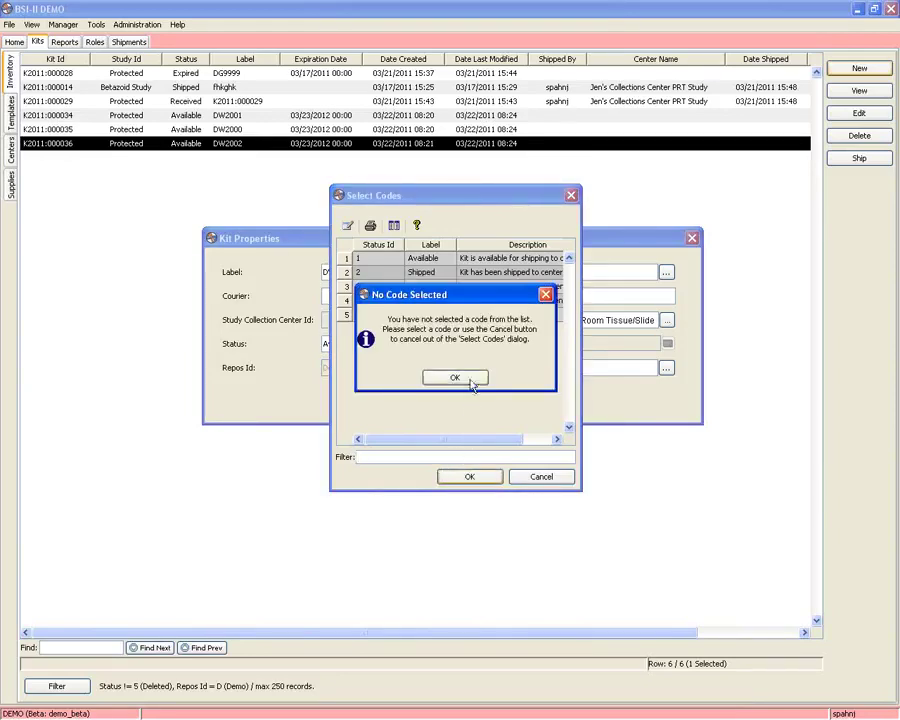
click(467, 379)
click(541, 476)
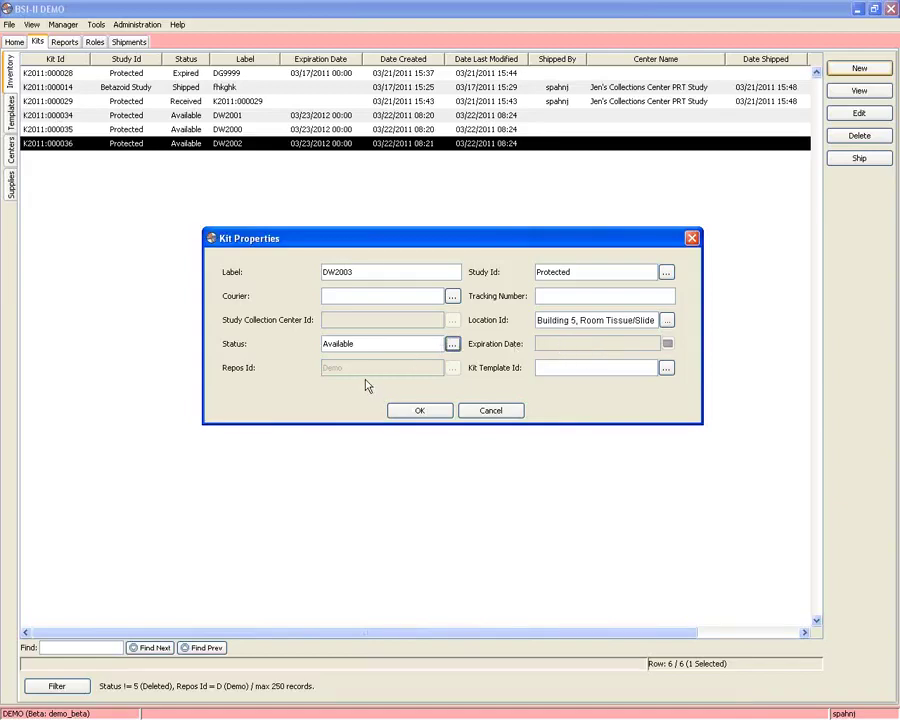
Step: Base the kit on the PRT Template Blood Draw template, accept its properties, and enlarge the kit's component window to full screen
click(666, 368)
click(405, 254)
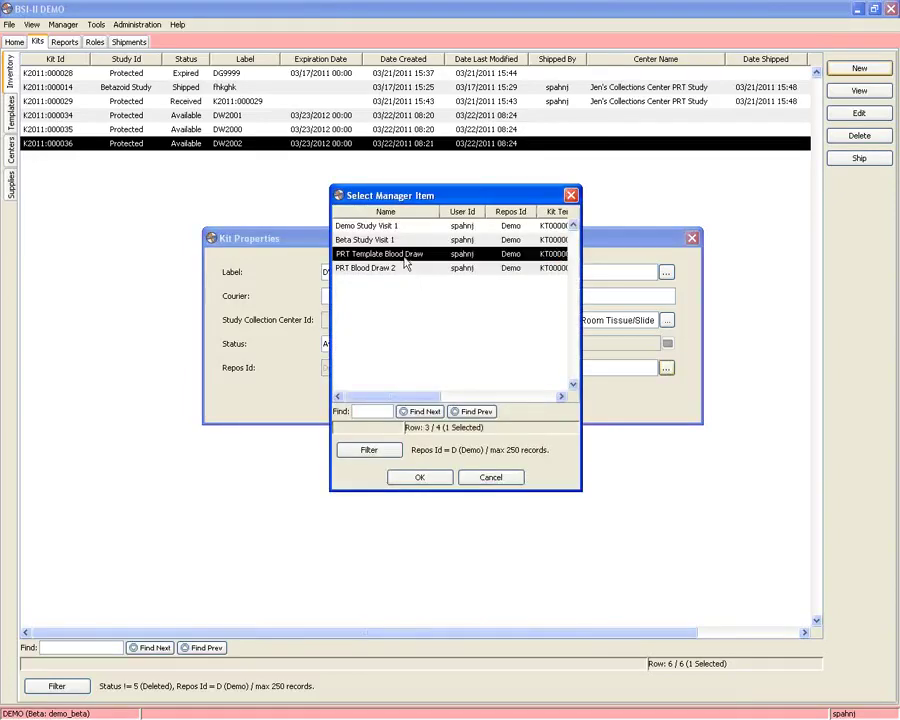
click(419, 478)
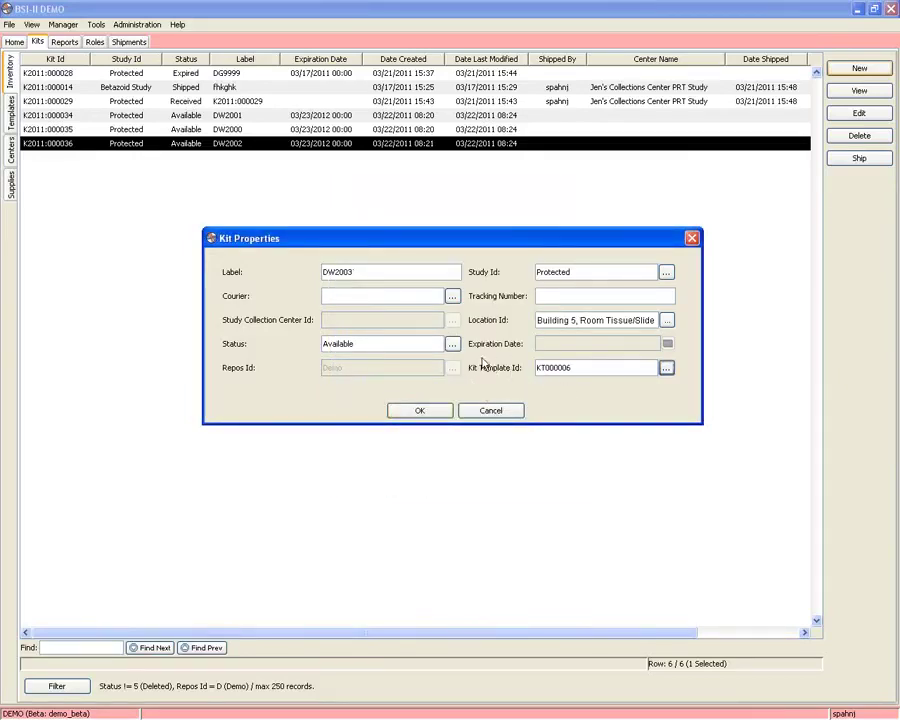
click(436, 410)
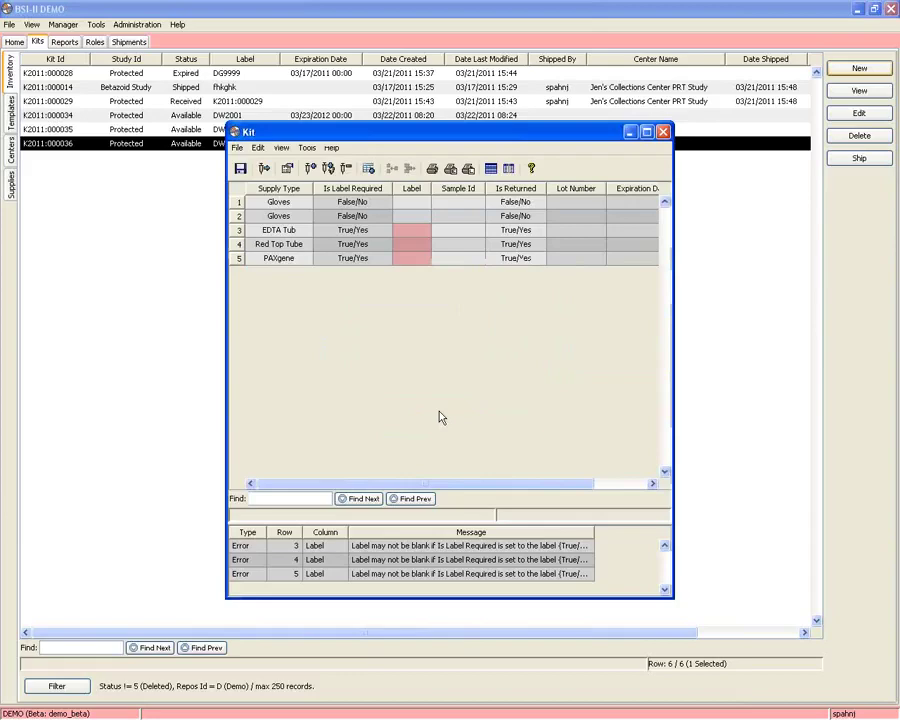
click(646, 132)
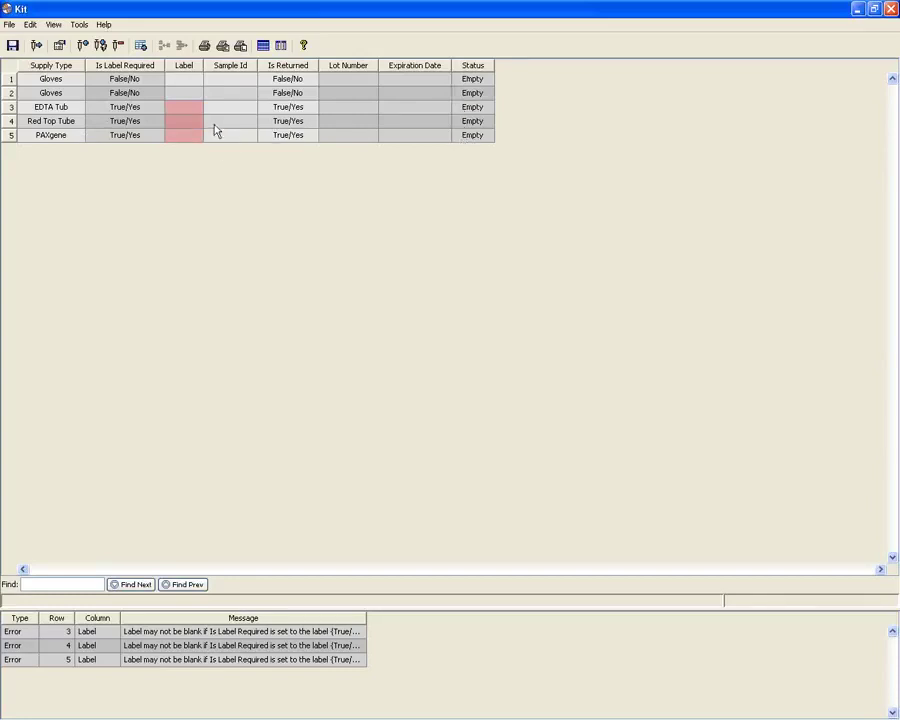
Step: Try to fill the first Gloves row from the supply inventory, saving the kit when asked
click(10, 80)
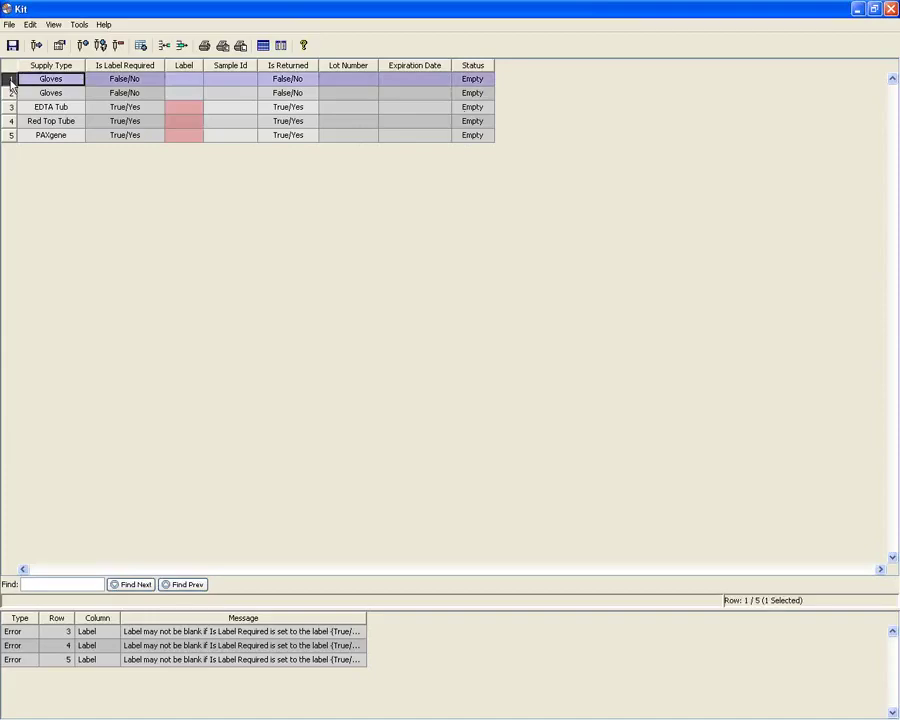
click(82, 46)
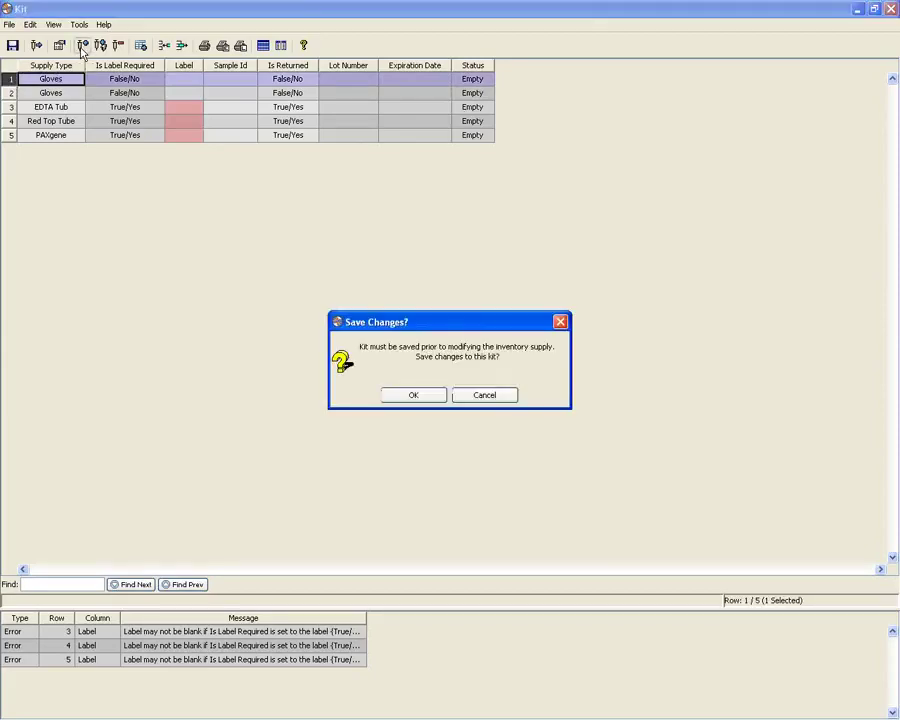
click(424, 399)
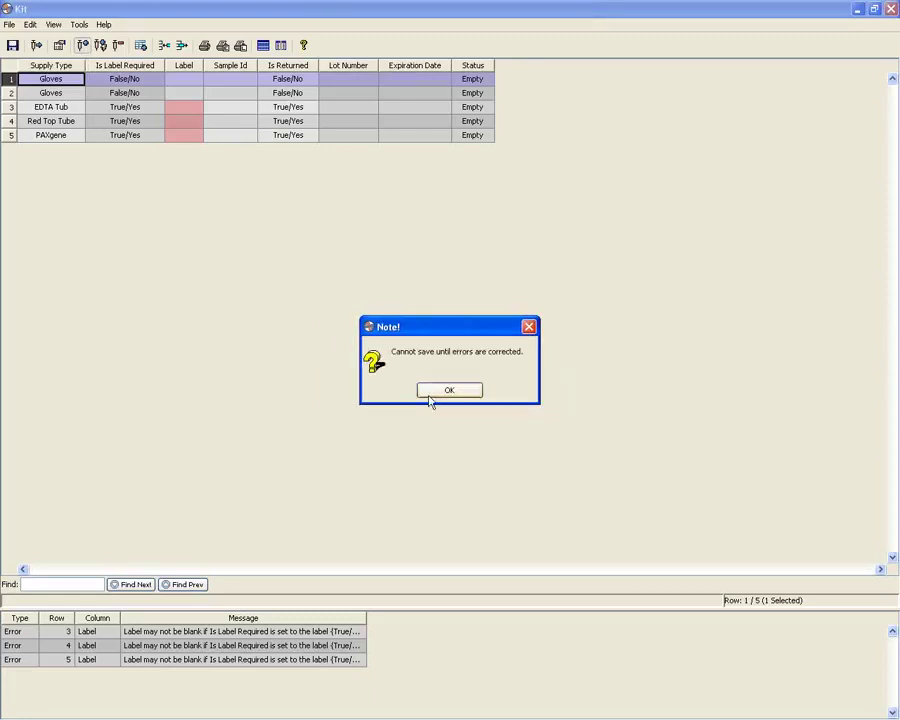
click(444, 388)
Step: Mass-change the labels of the EDTA Tub, Red Top Tube and PAXgene rows to a range starting at DW2003 0001, incremented by 1, and save
drag(180, 108, 193, 145)
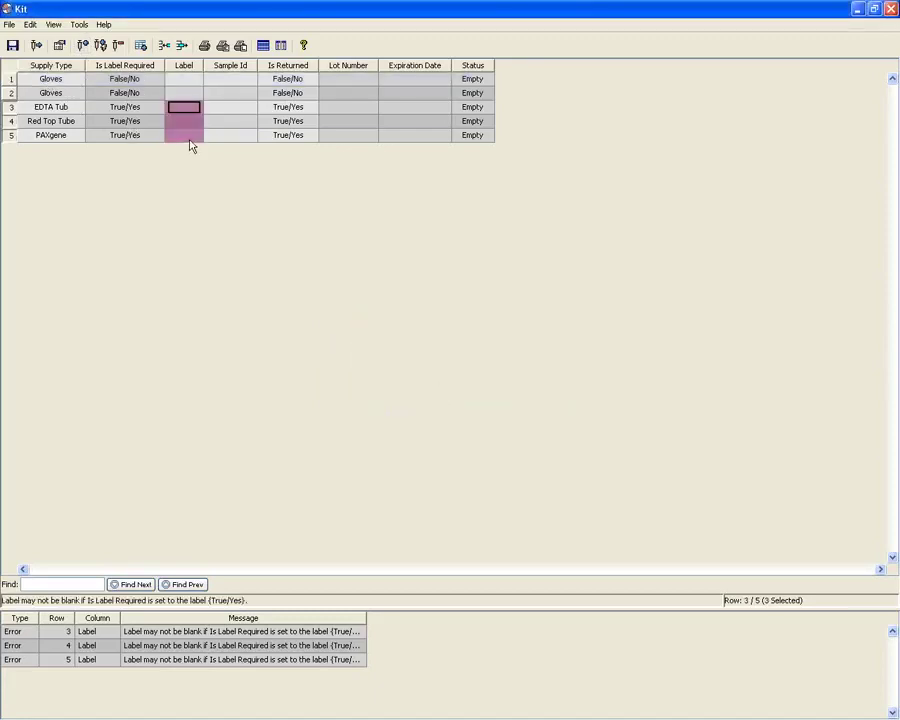
drag(203, 63, 232, 63)
right_click(216, 70)
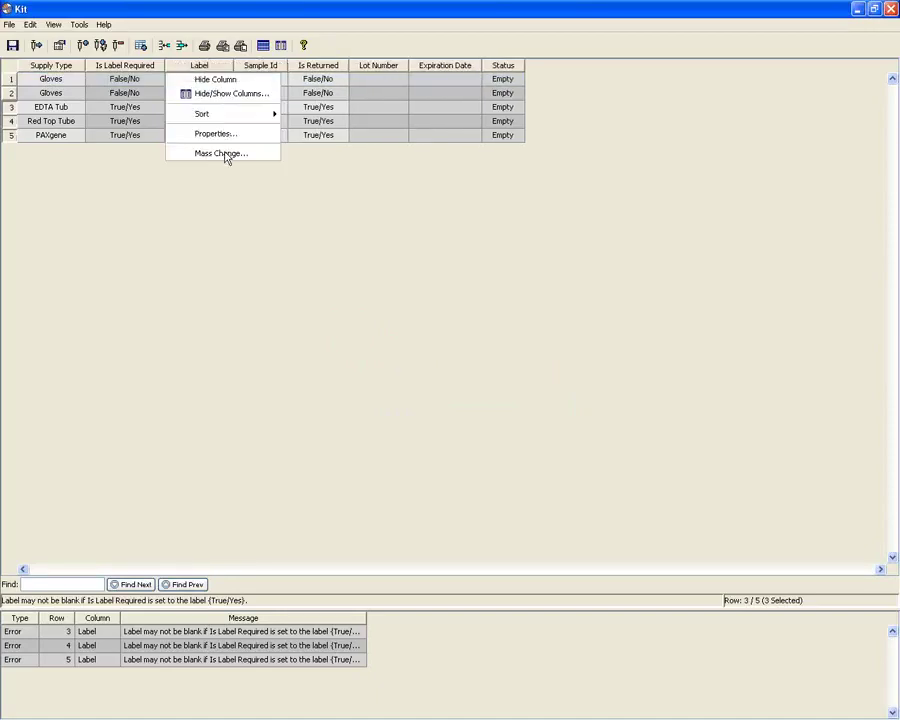
click(226, 155)
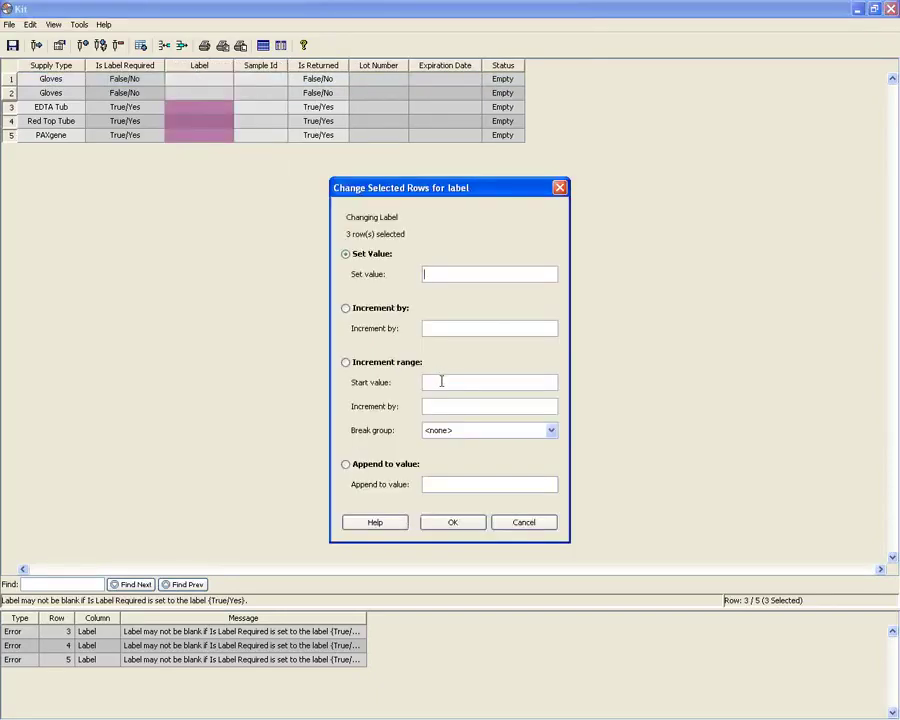
click(443, 380)
text(DW2003 0001)
click(434, 404)
text(1)
click(457, 526)
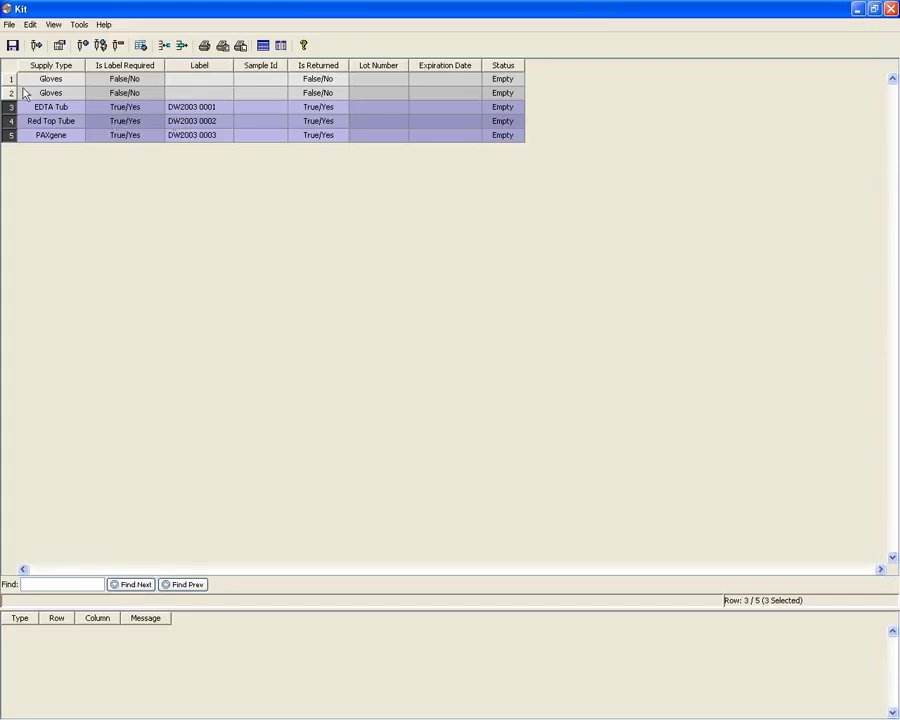
click(14, 47)
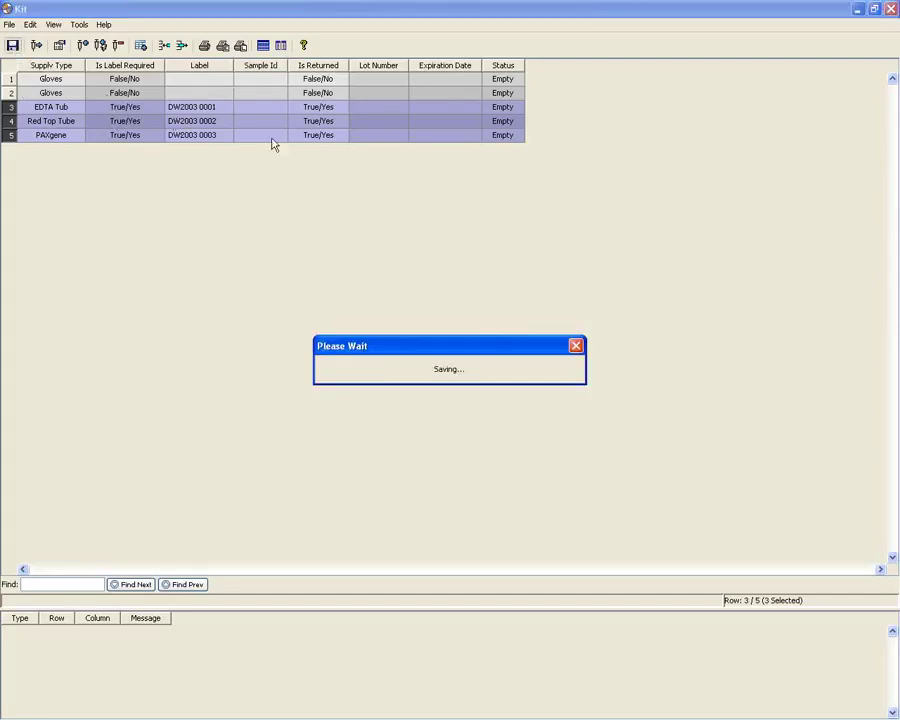
Step: Mass-change the Sample Id of the EDTA Tub, Red Top Tube and PAXgene rows to DW2003
right_click(264, 68)
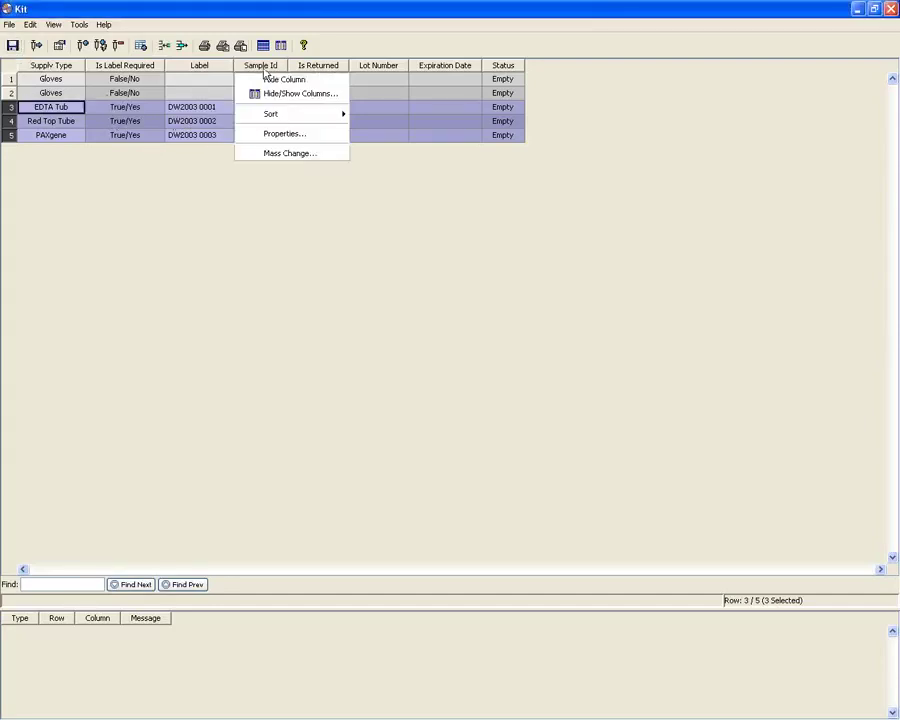
click(298, 153)
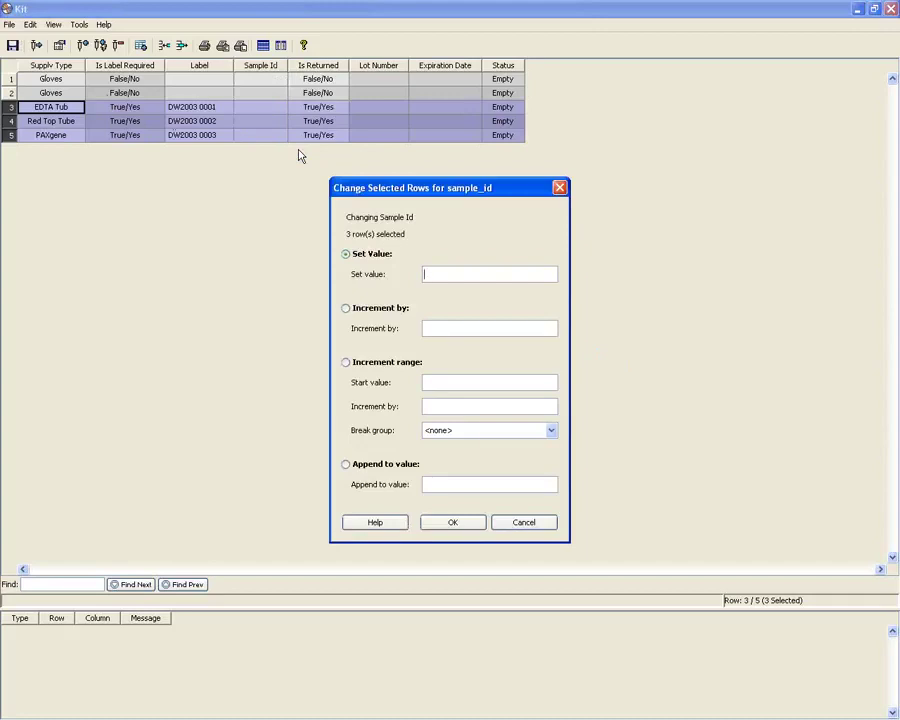
text(Dw200)
text(W)
click(462, 524)
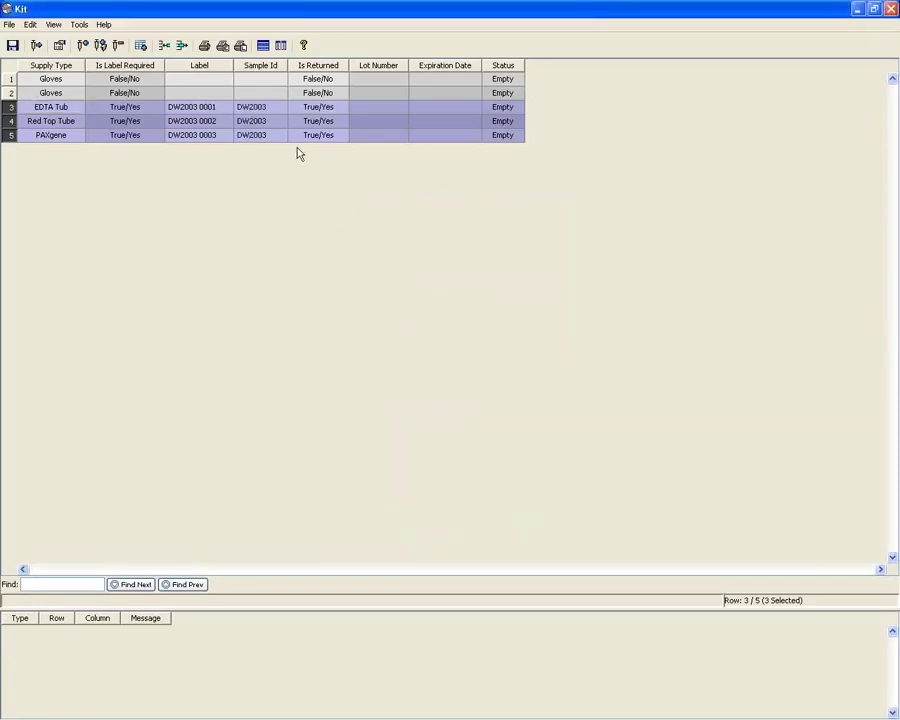
Step: Save the kit and fill the first Gloves row with the gloves from supply inventory ID 7
click(14, 78)
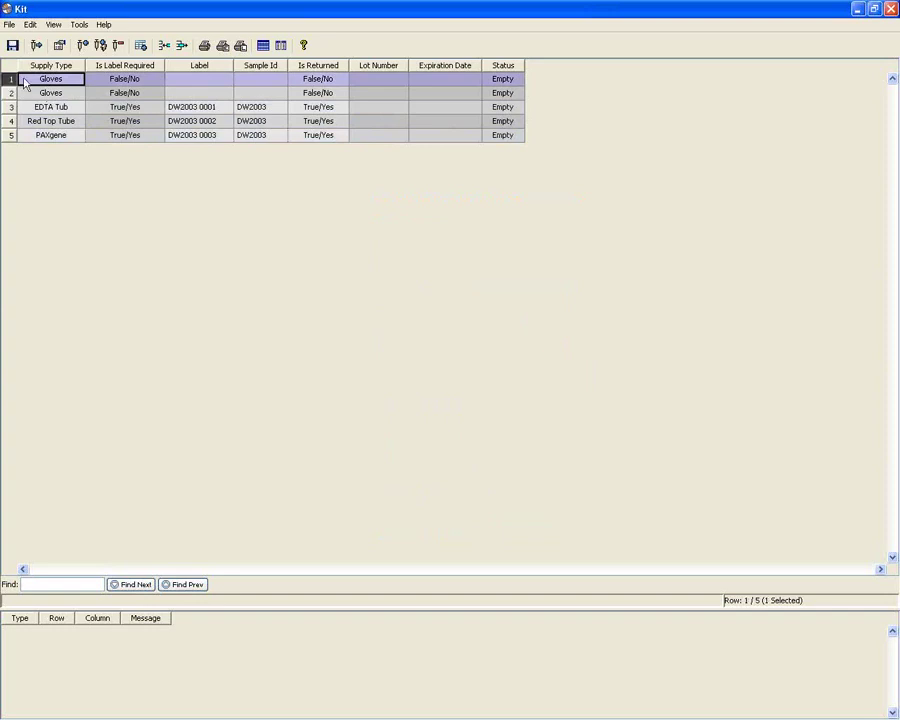
click(82, 45)
click(416, 395)
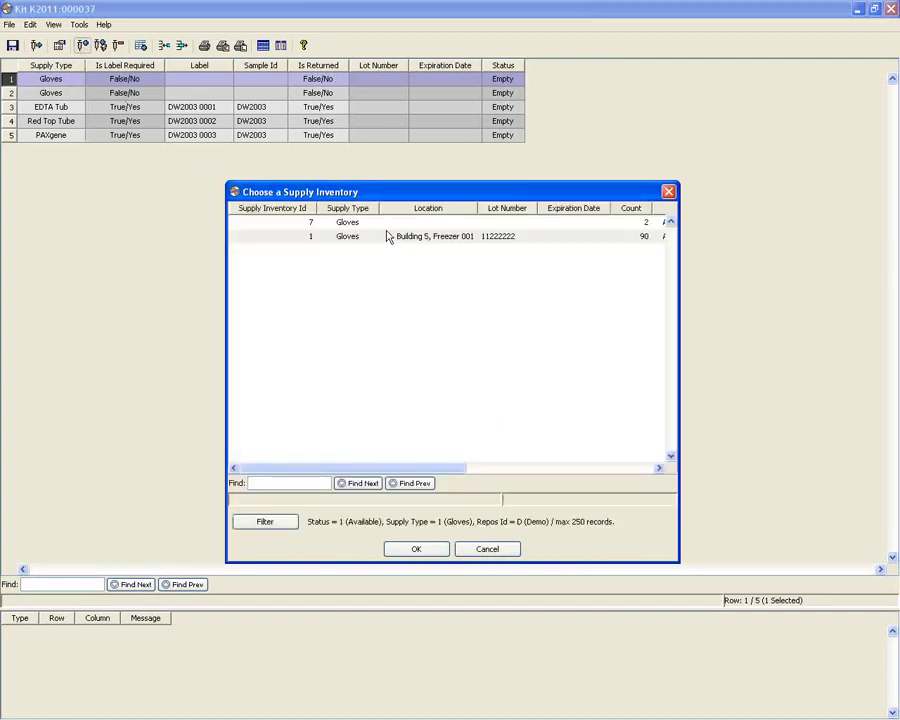
drag(370, 469, 565, 469)
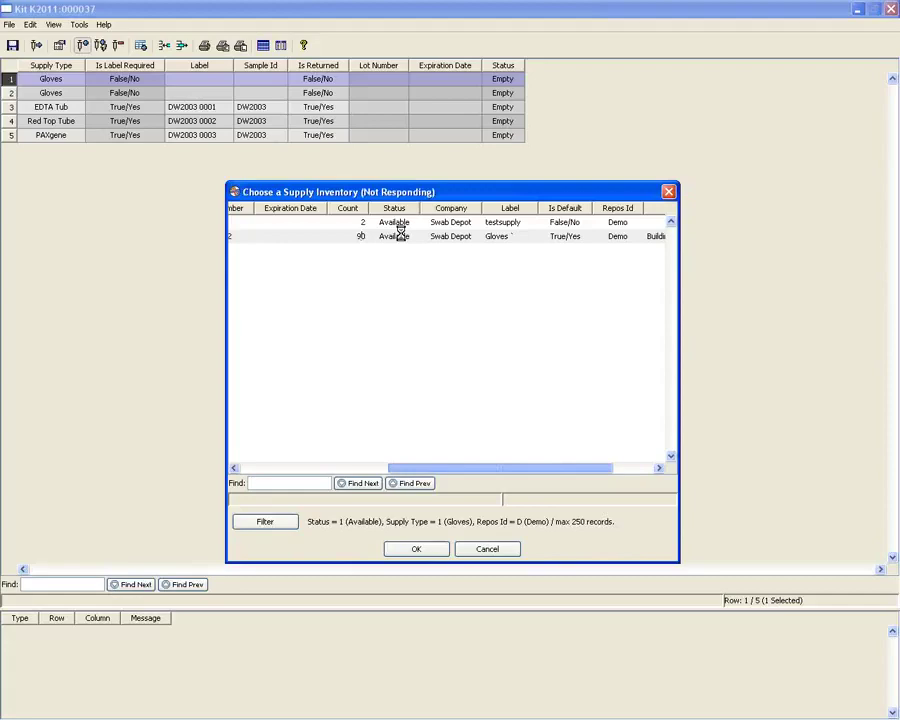
click(450, 222)
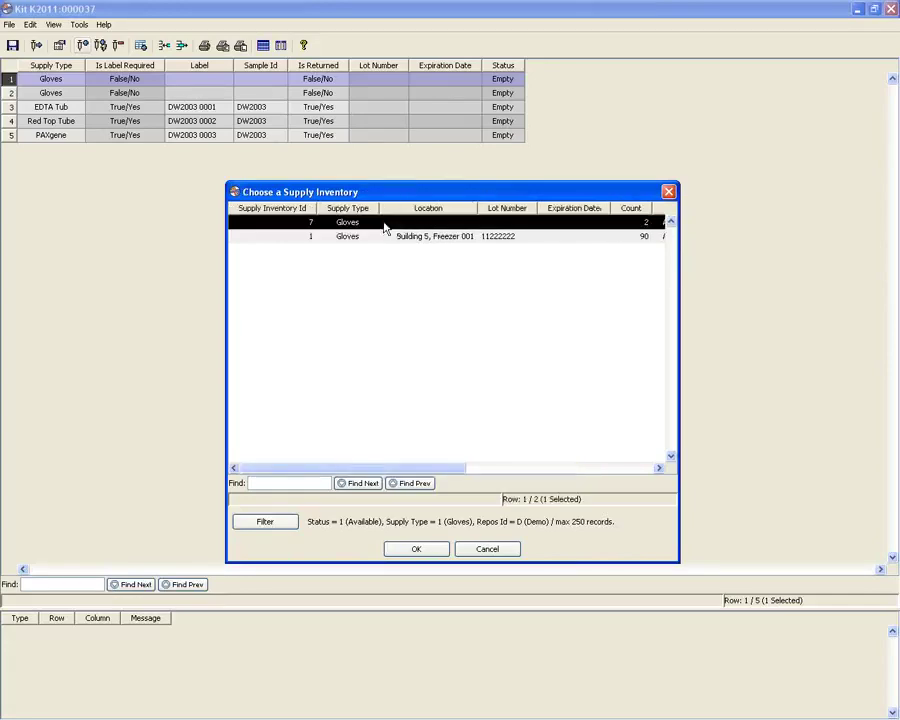
click(417, 550)
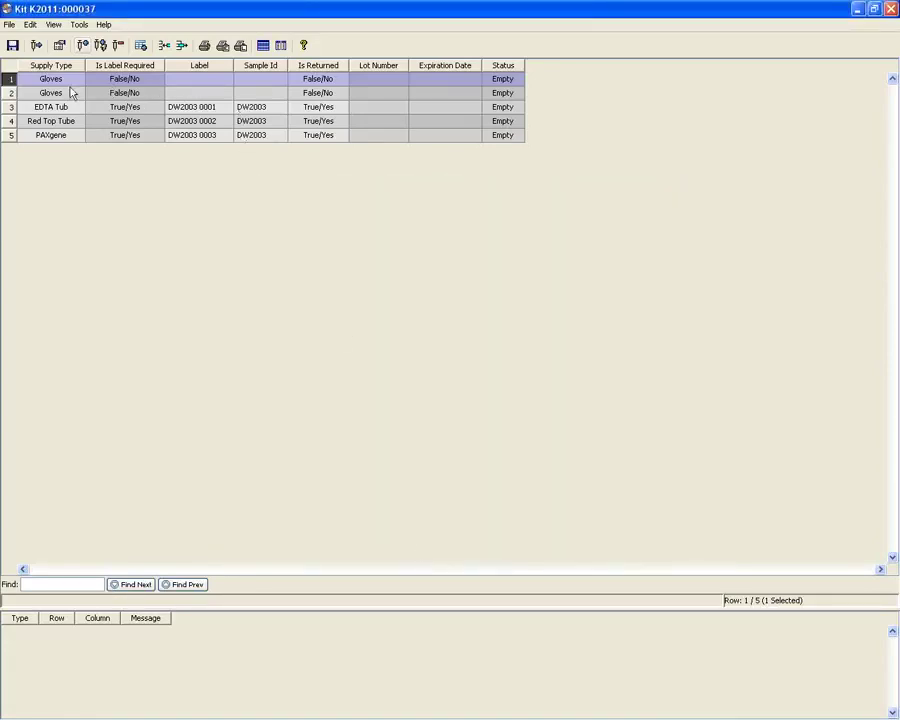
Step: Auto-fill all empty components of the kit from the supply inventory, and widen the Lot Number column
click(10, 93)
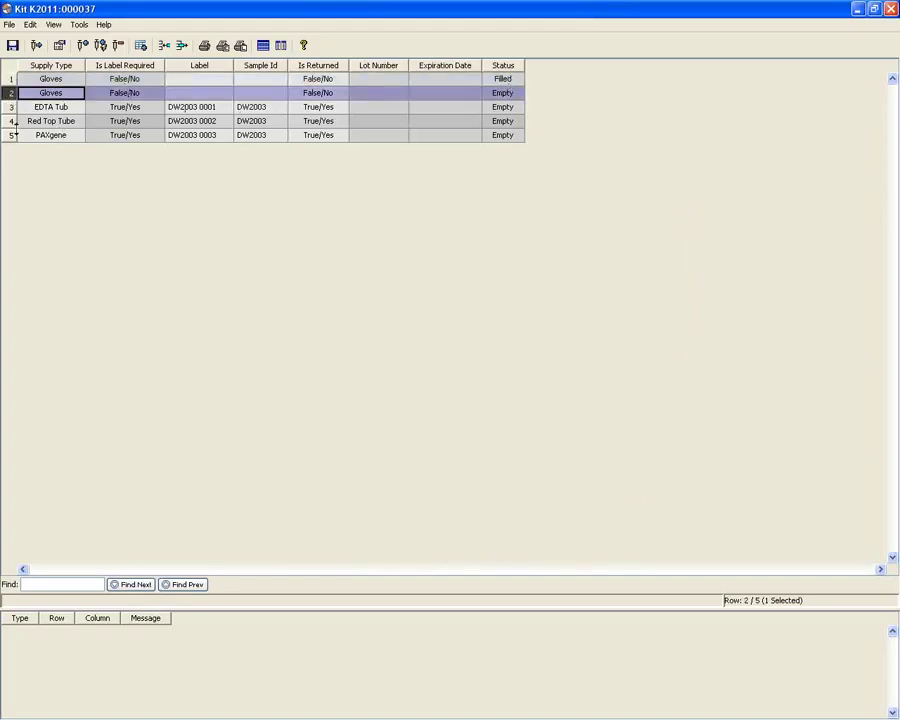
click(10, 107)
drag(10, 93, 12, 140)
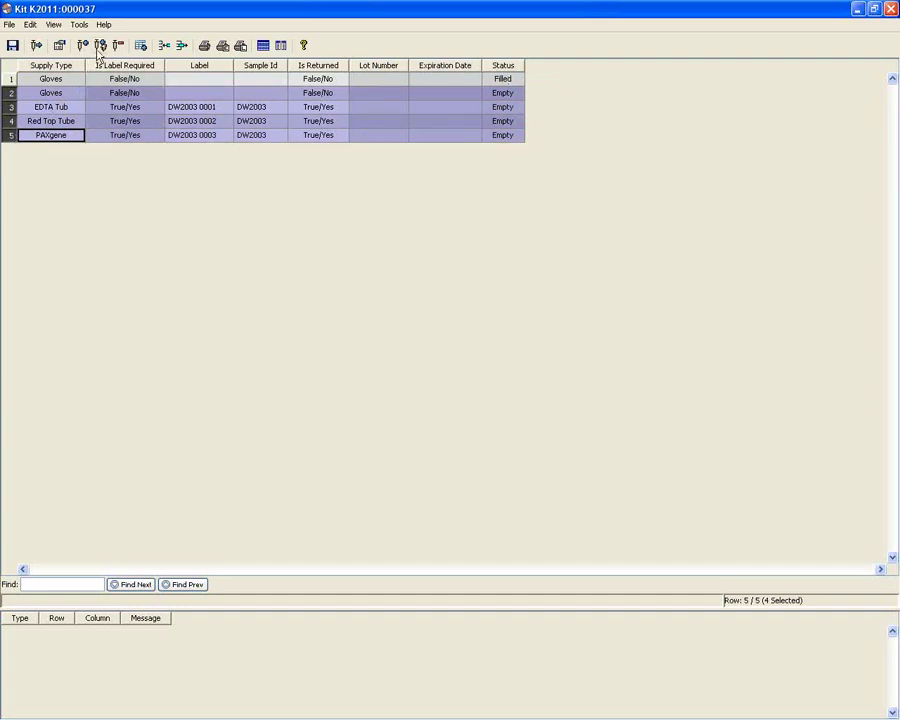
click(100, 45)
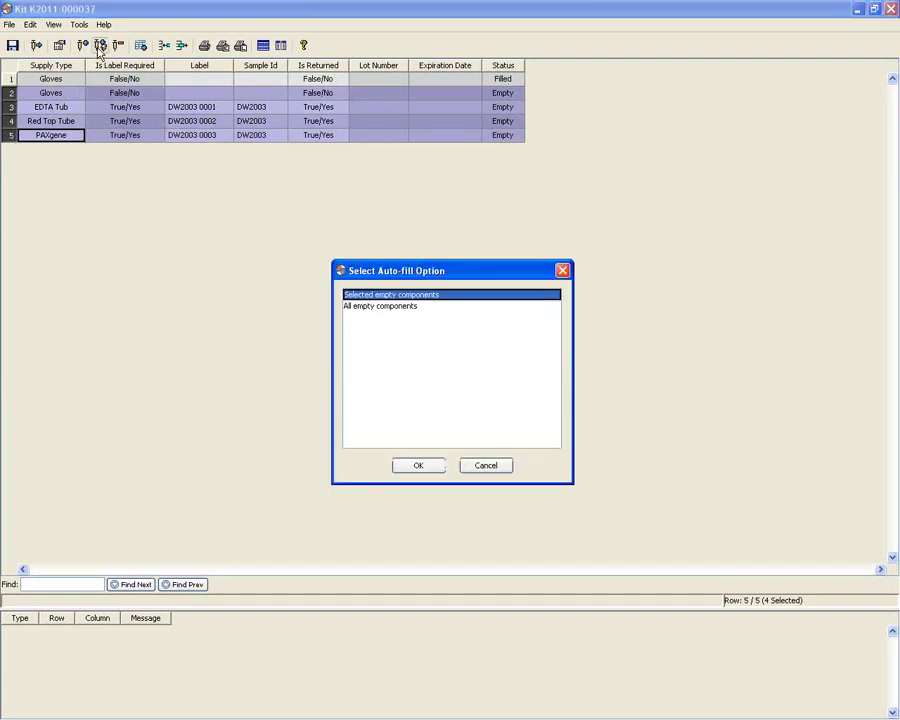
click(385, 307)
click(416, 467)
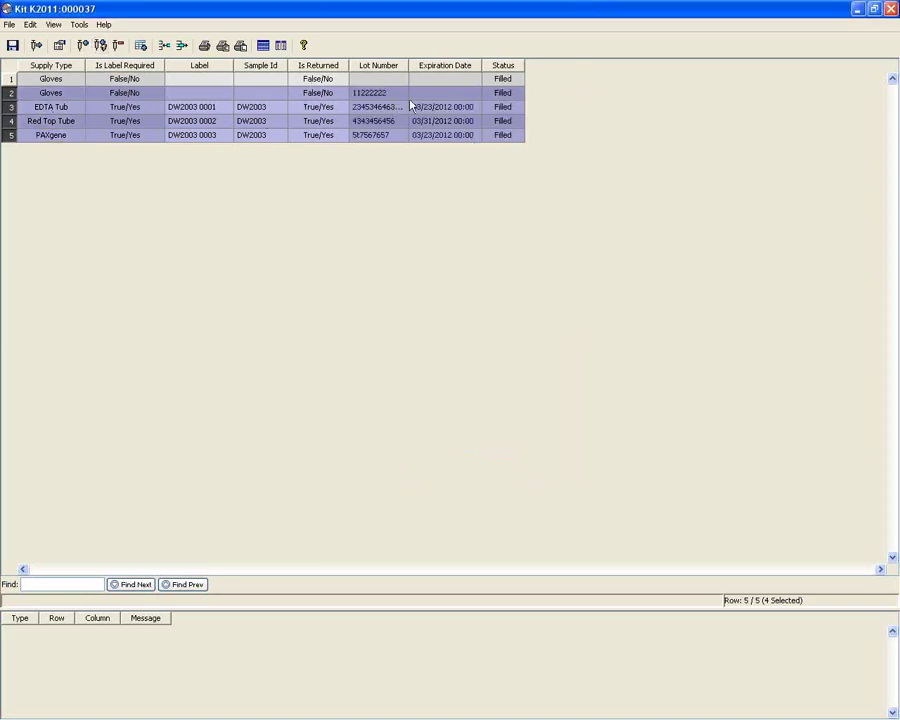
drag(410, 66, 421, 66)
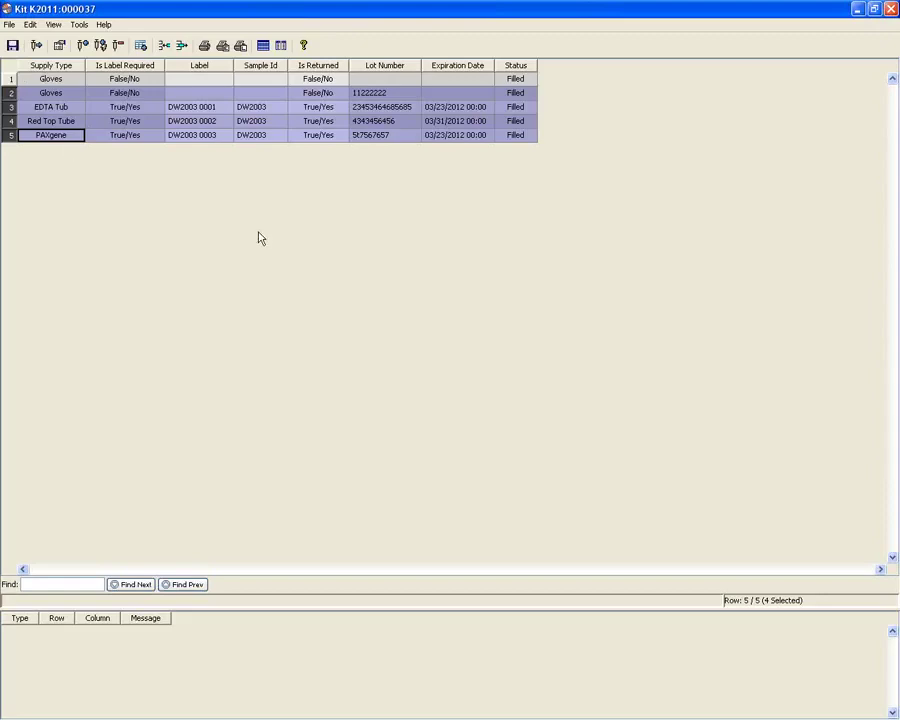
Step: Remove the supply from the first Gloves row and restock it to the supply inventory
click(303, 124)
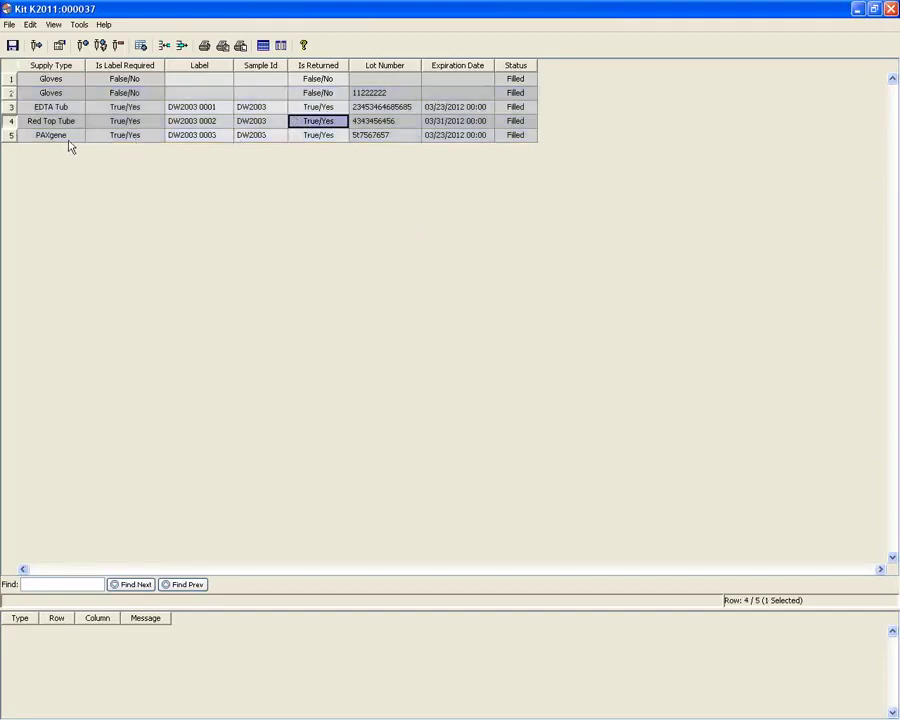
click(9, 136)
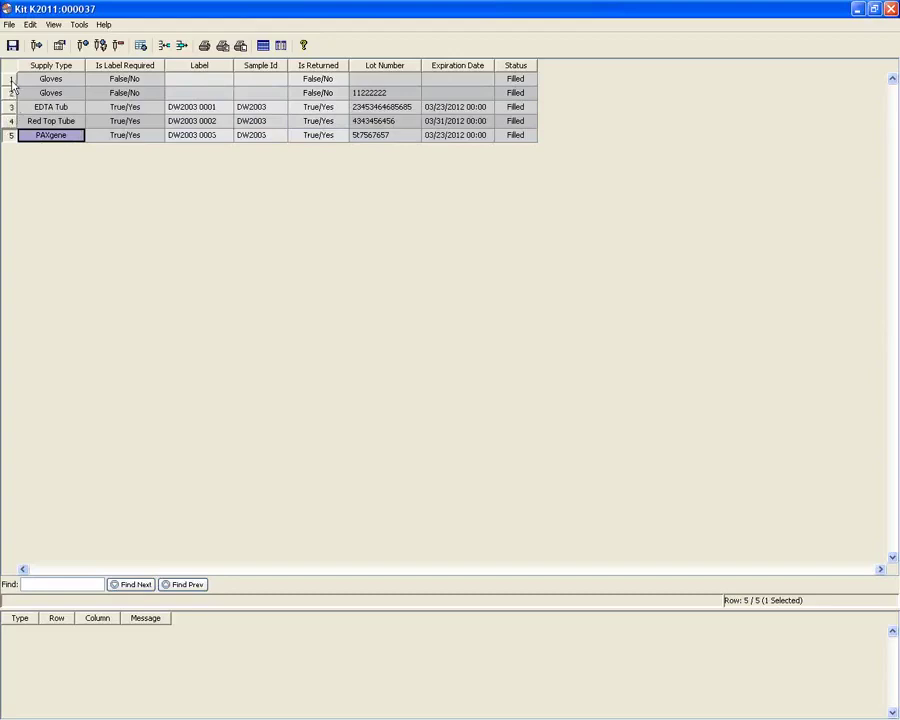
click(10, 79)
click(118, 46)
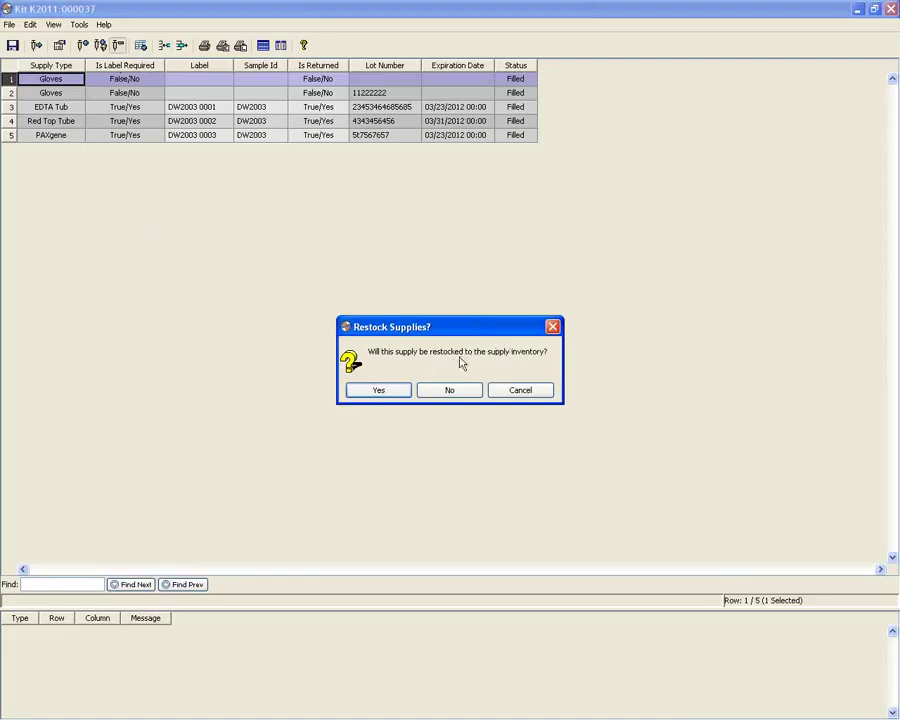
click(381, 392)
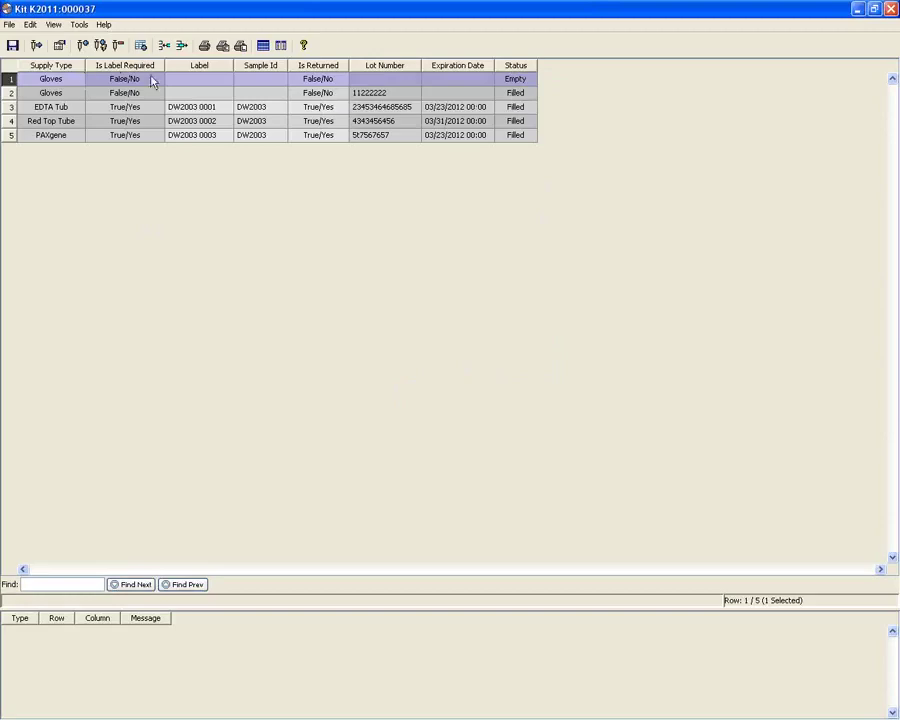
Step: Refill the first Gloves row with the gloves from lot 11222222 in Building 5, Freezer 001
click(82, 45)
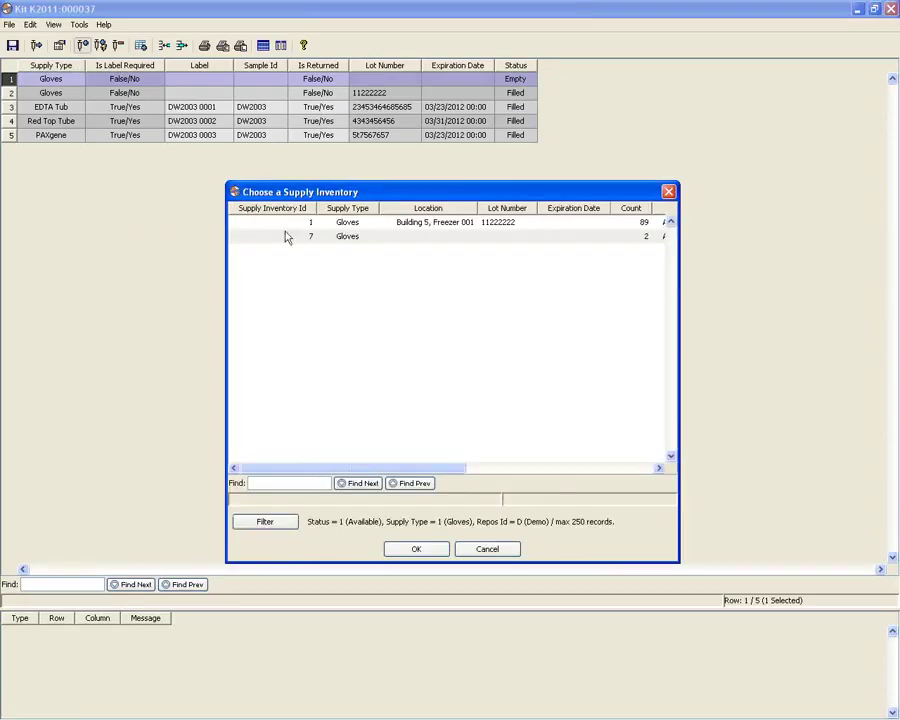
click(356, 225)
click(411, 549)
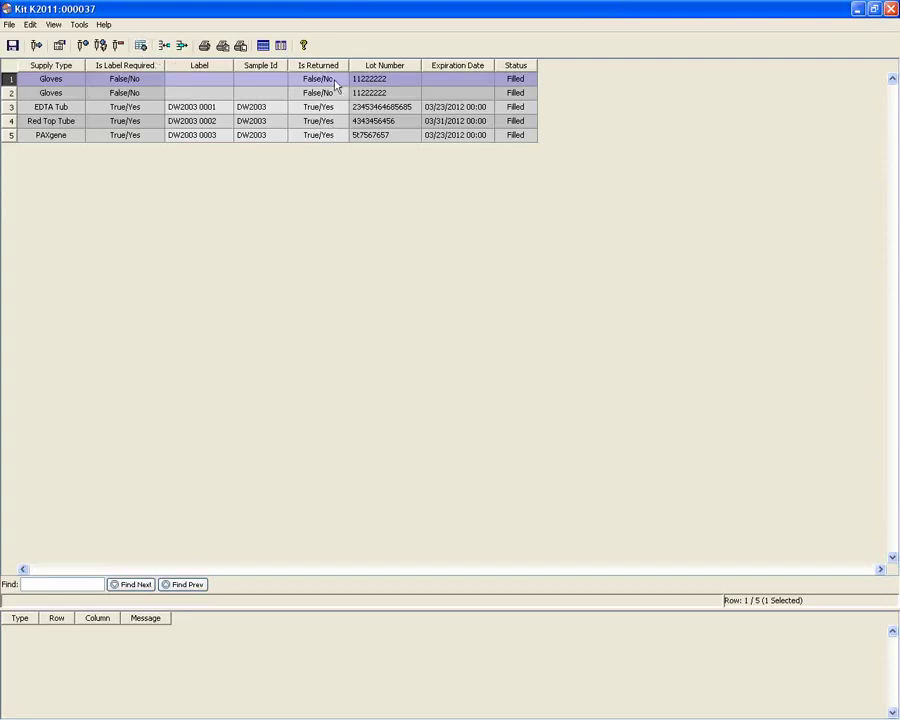
Step: Duplicate the current kit and open the duplicate for editing
click(141, 45)
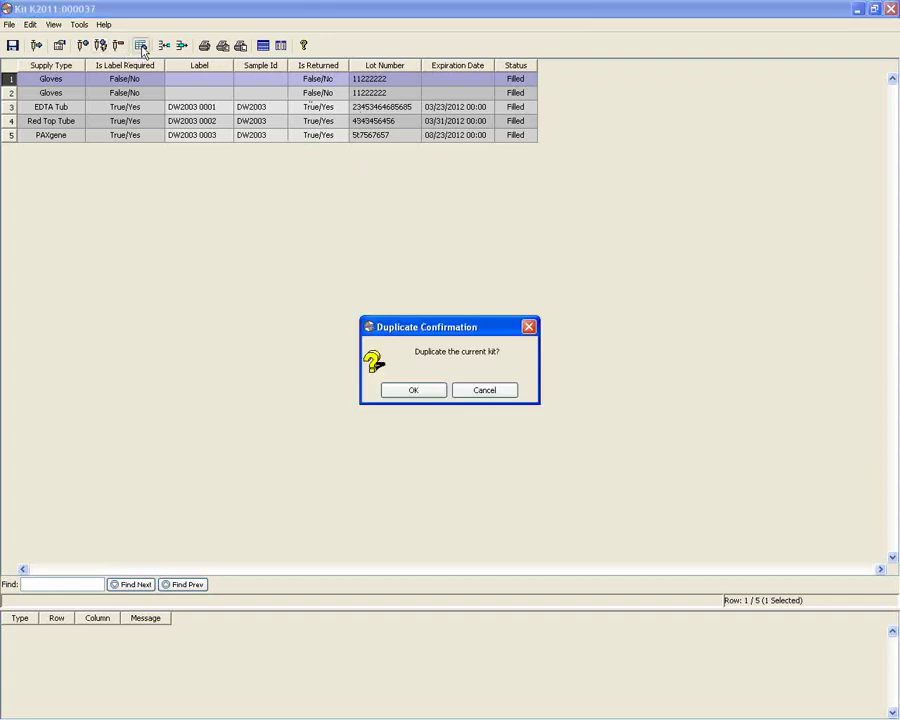
click(421, 393)
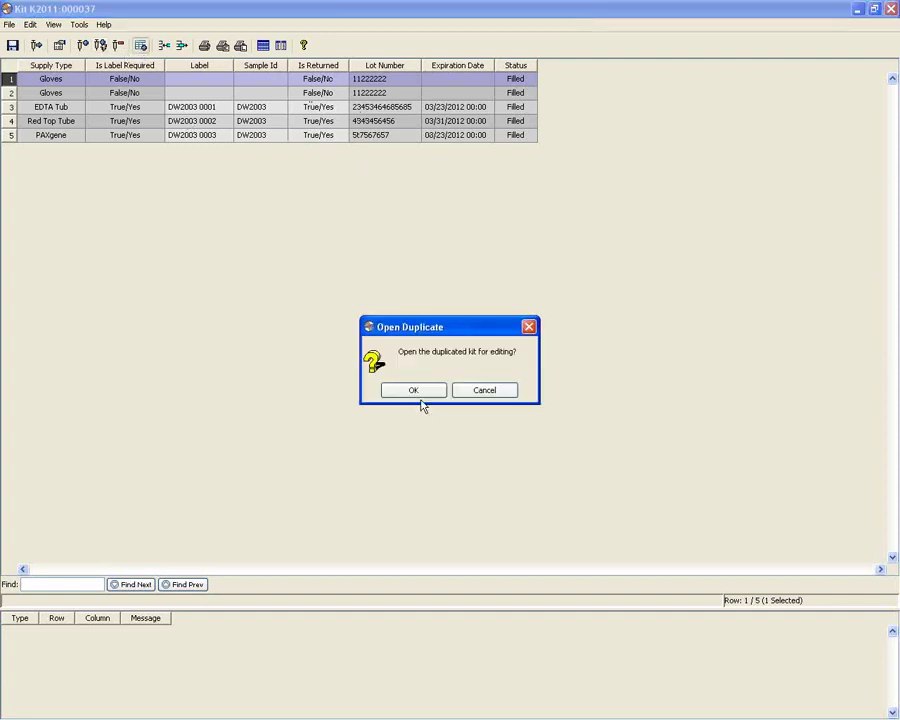
click(421, 397)
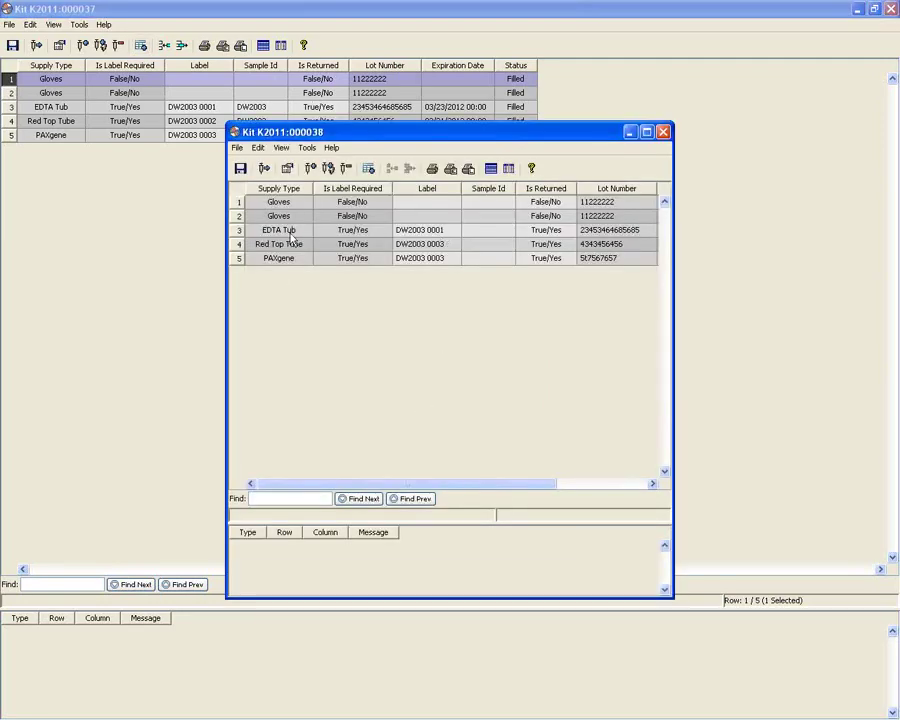
Step: Set the duplicated kit's label to DW2004 in its kit properties
click(287, 170)
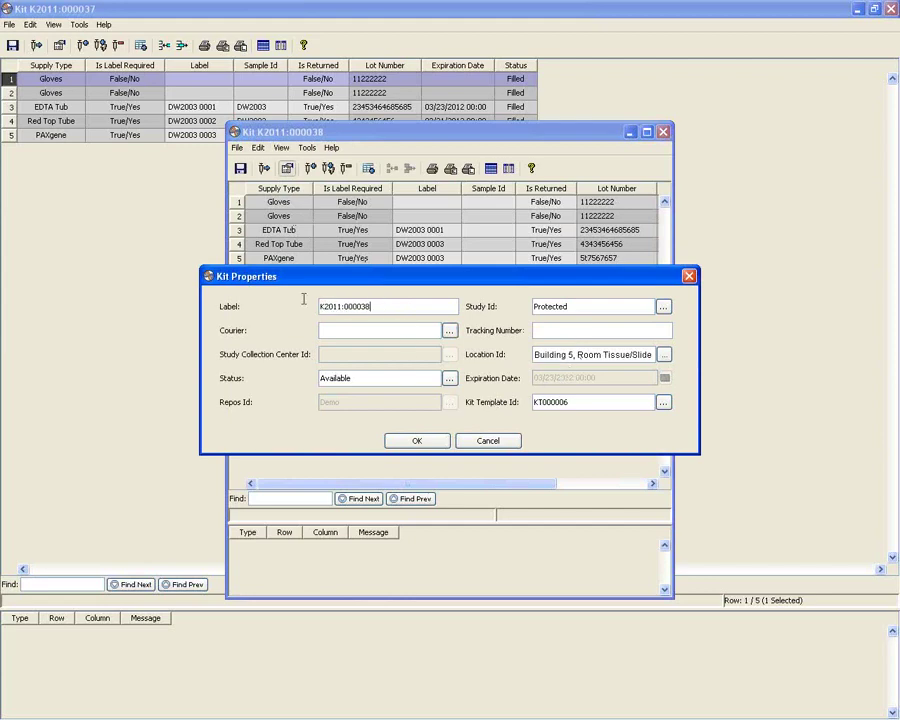
text(DW2004)
click(419, 441)
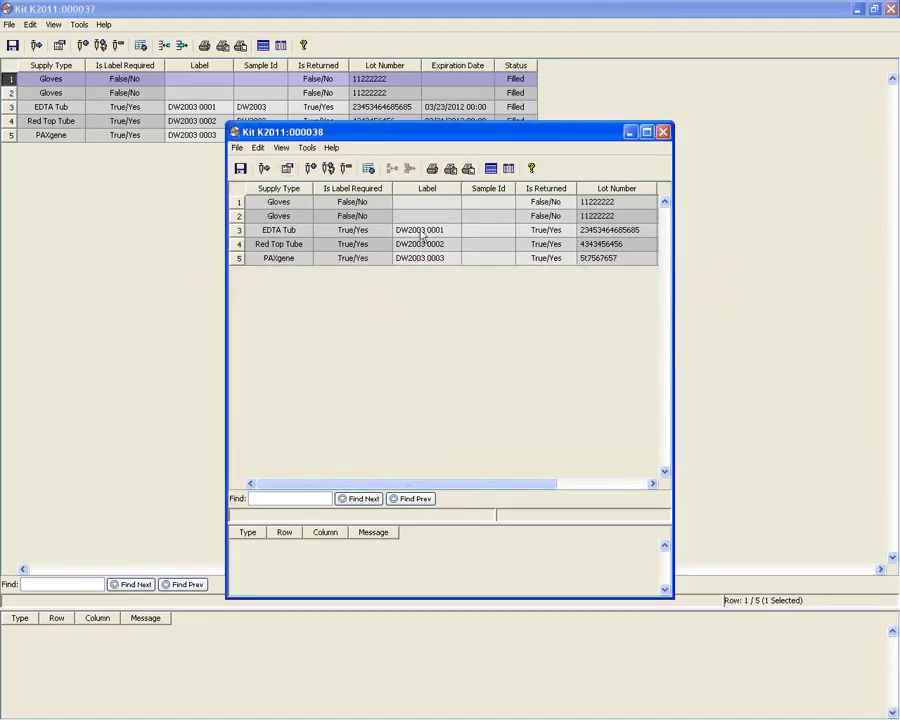
Step: Relabel the EDTA Tub, Red Top Tube and PAXgene rows with a range starting at DW2004 0001, incremented by 1
drag(424, 236, 424, 258)
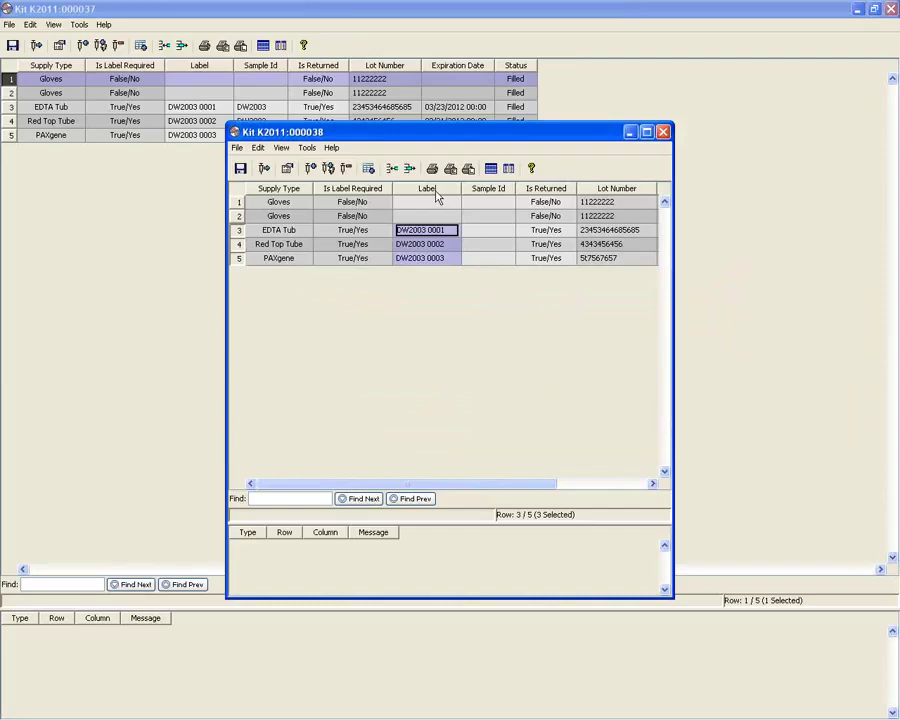
right_click(436, 196)
click(460, 282)
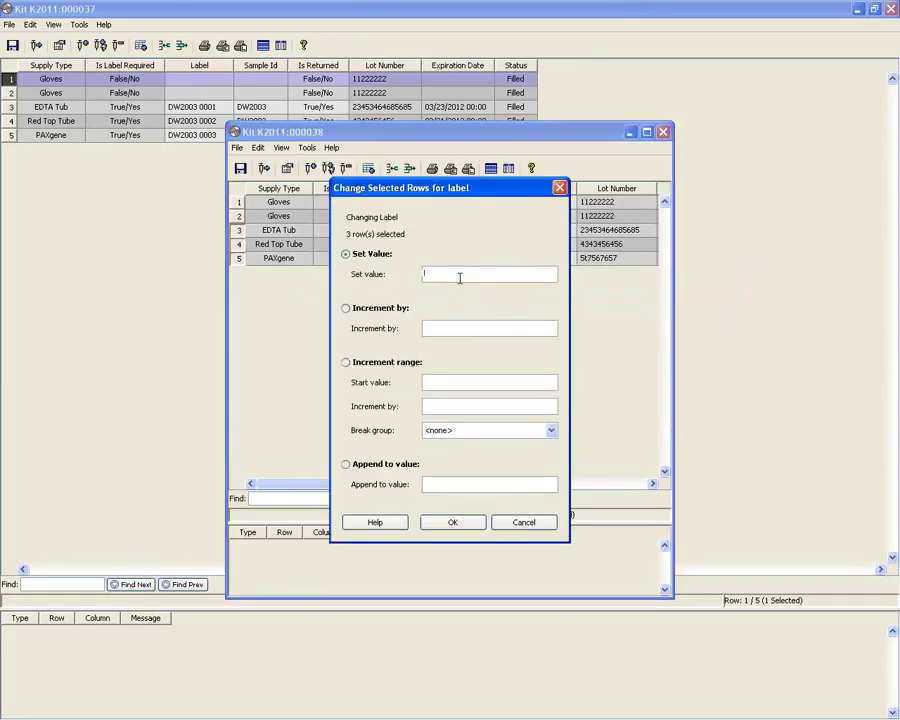
click(450, 383)
text(DW2003 00)
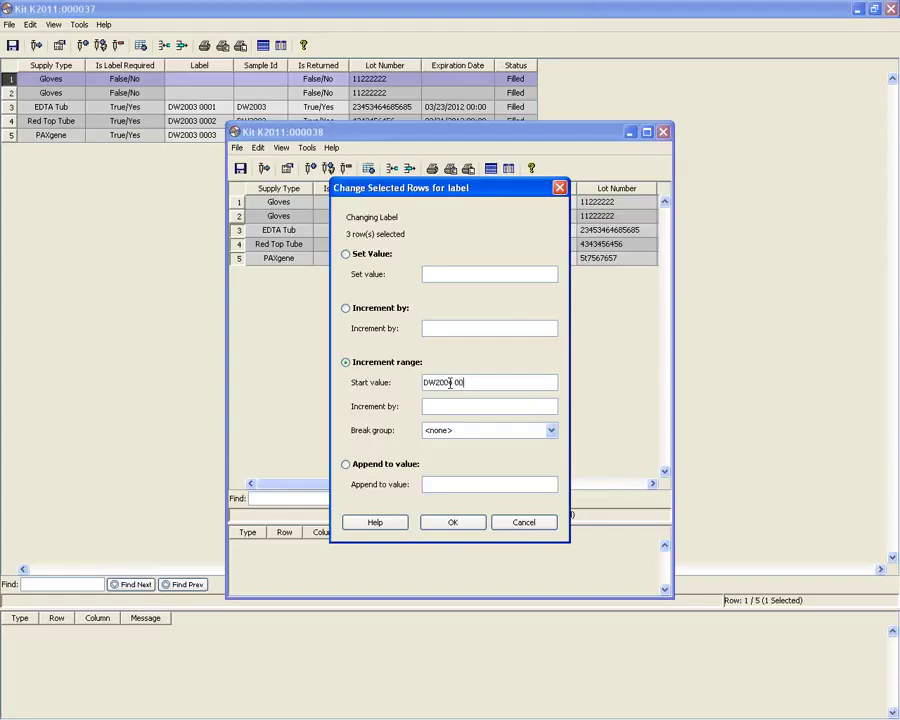
text(01)
click(440, 406)
text(1)
click(466, 527)
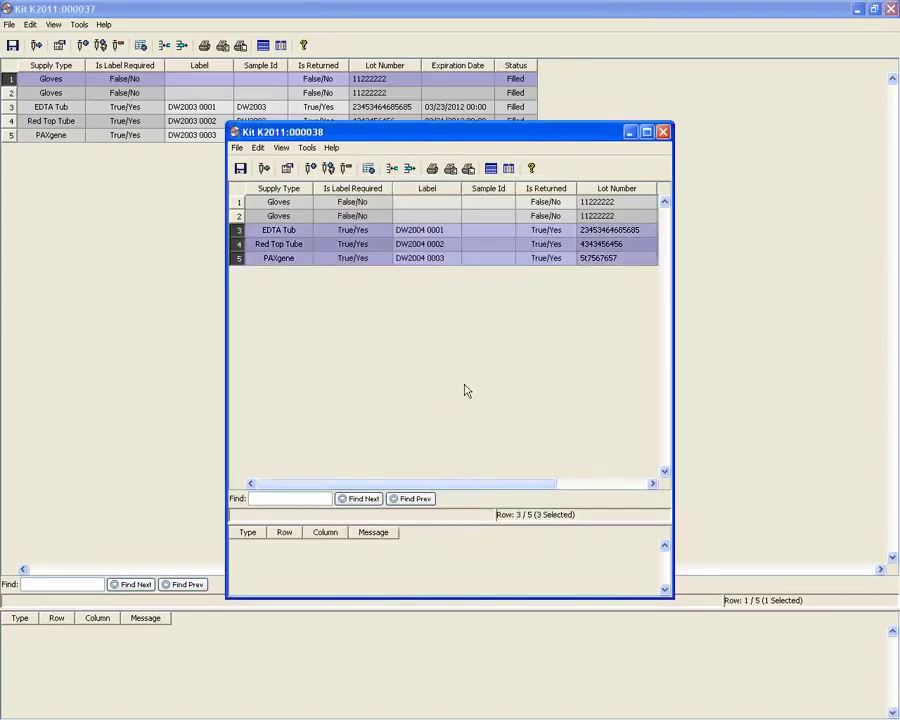
Step: Save the duplicated kit, look over its remaining columns, and close both kit windows
click(241, 169)
drag(404, 483, 414, 483)
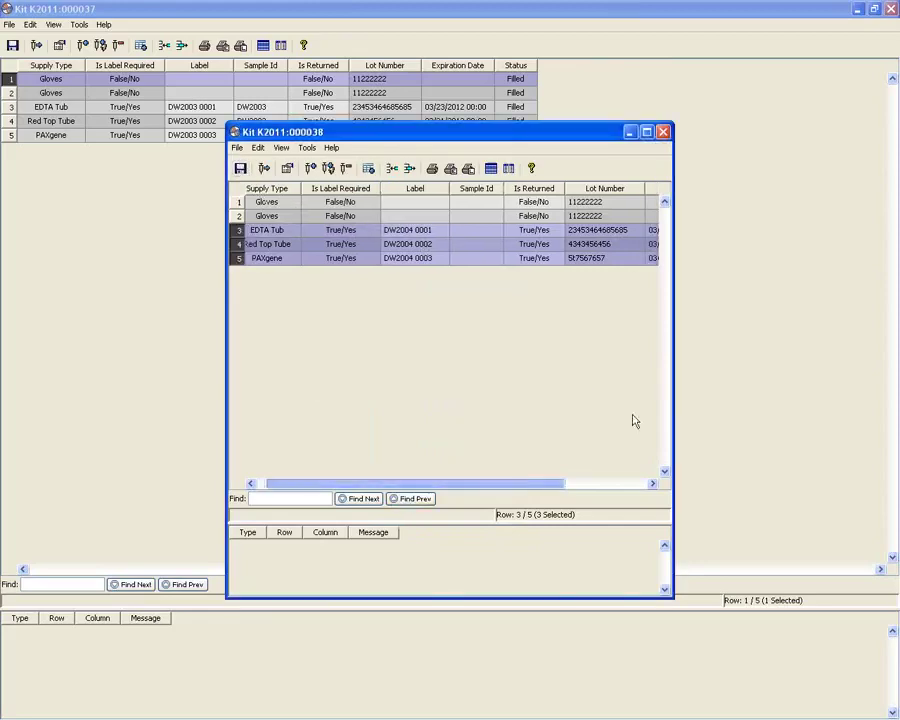
scroll(633, 421, right, 3)
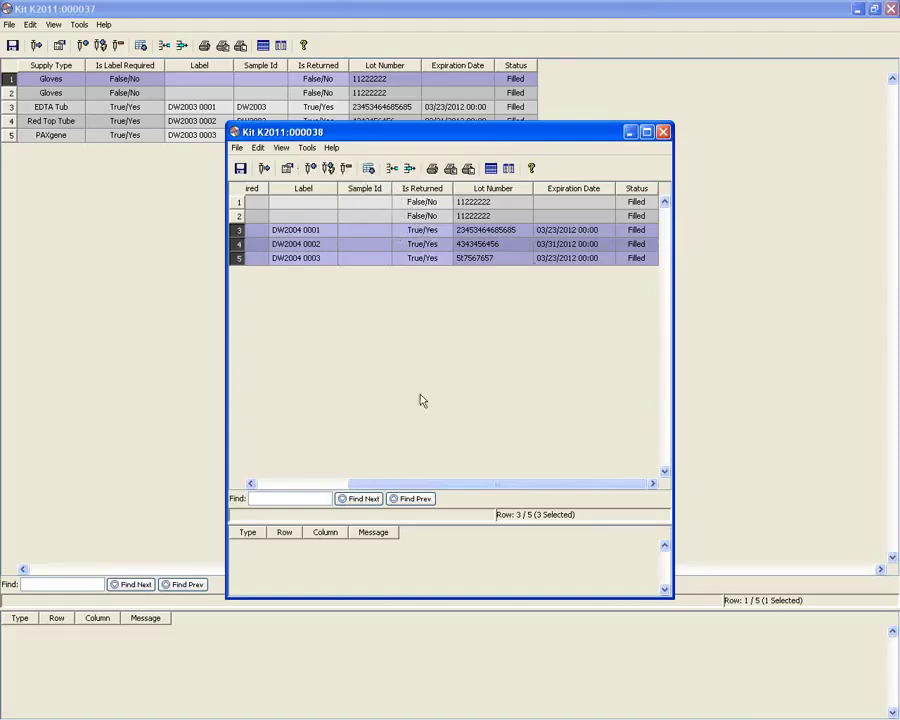
drag(400, 484, 298, 486)
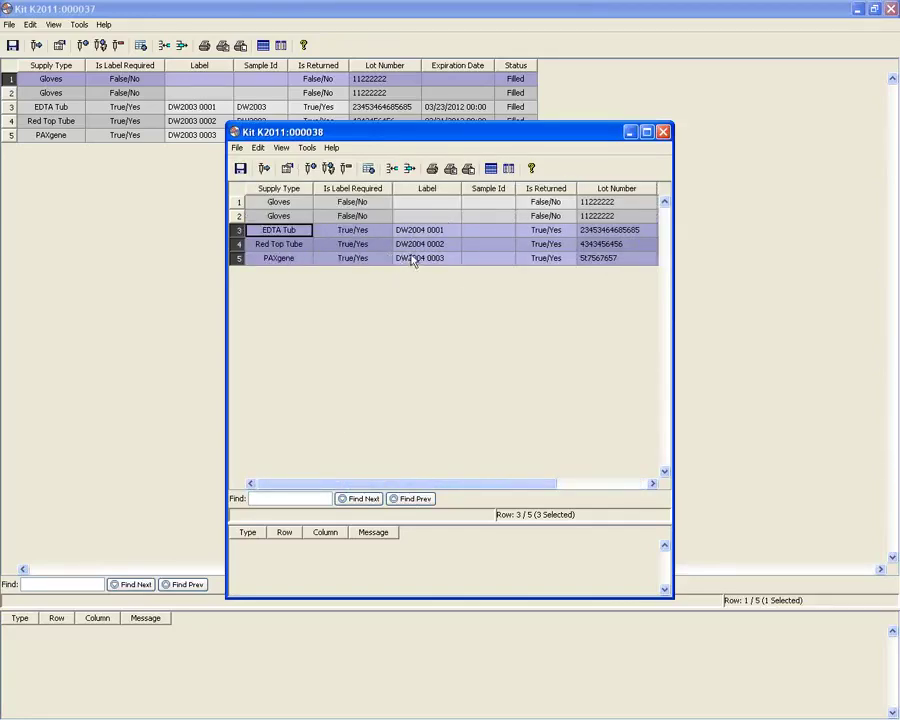
click(663, 133)
click(889, 9)
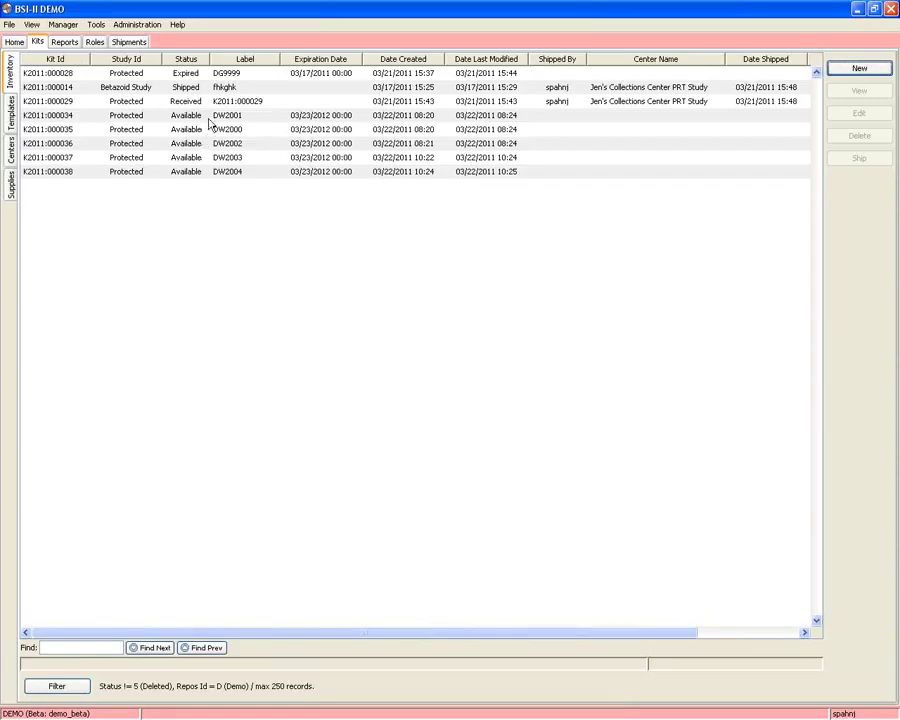
Step: Start a shipment for the five available kits labelled DW2000 through DW2004
drag(213, 121, 211, 259)
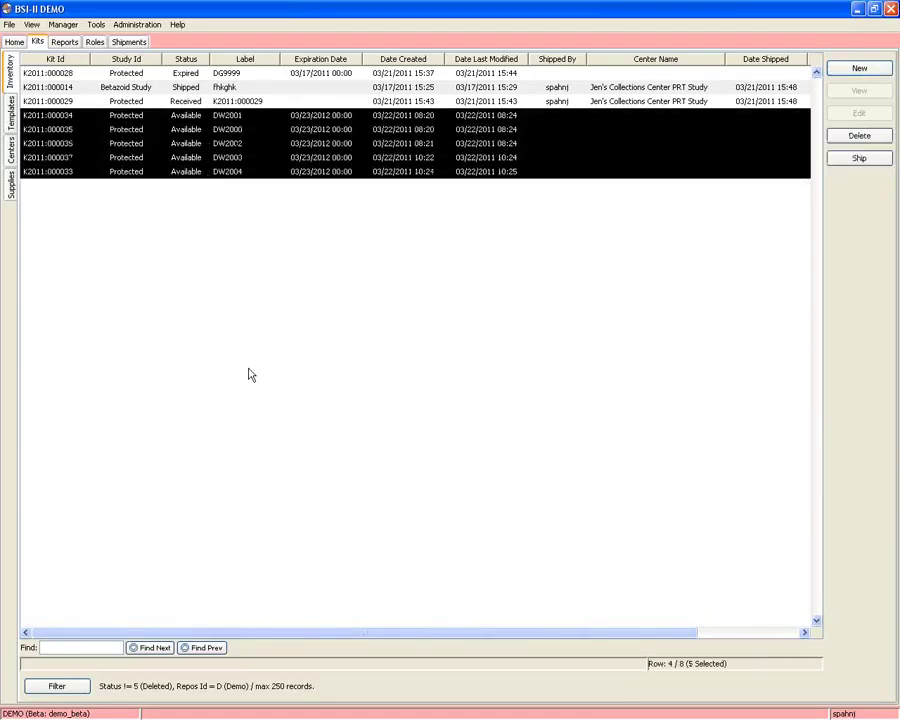
click(859, 160)
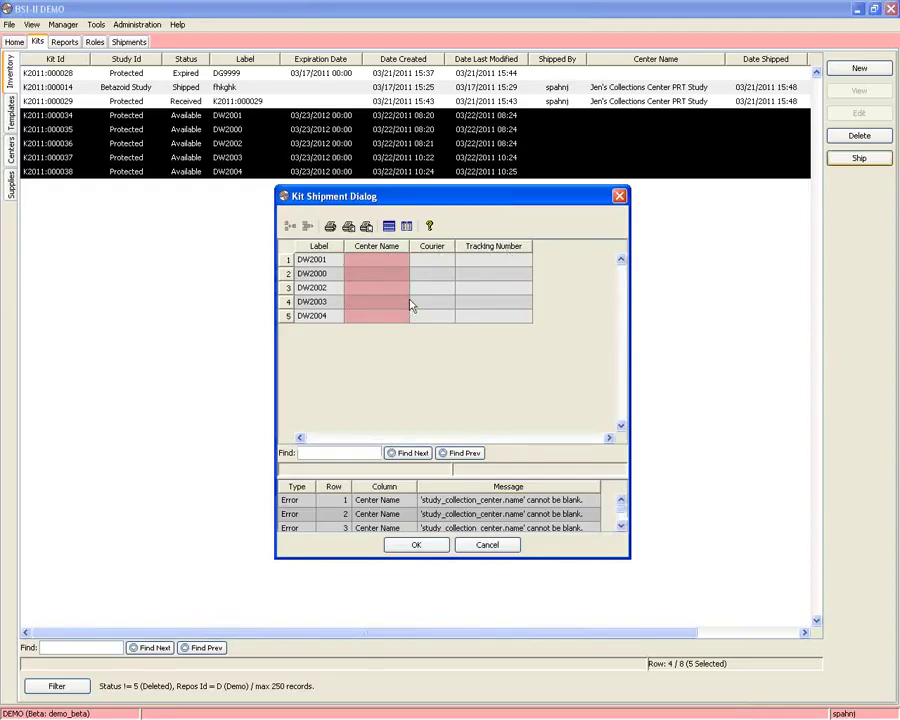
drag(287, 260, 286, 316)
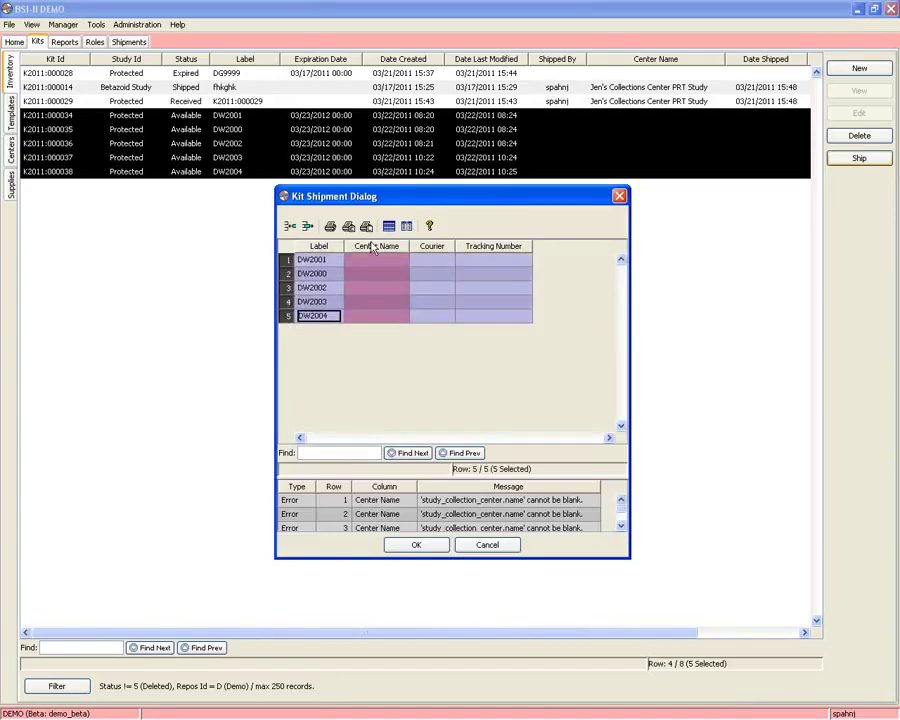
right_click(350, 255)
click(390, 335)
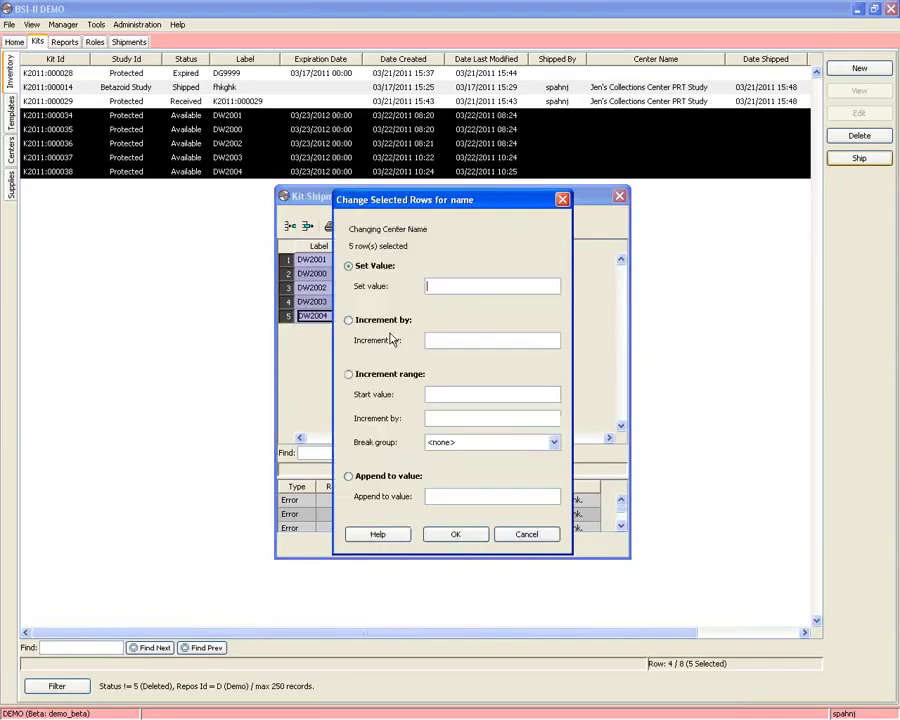
key(Return)
Step: Assign PRT Collection Center 2 as the center for kits DW2001 and DW2000 in the shipment
click(398, 261)
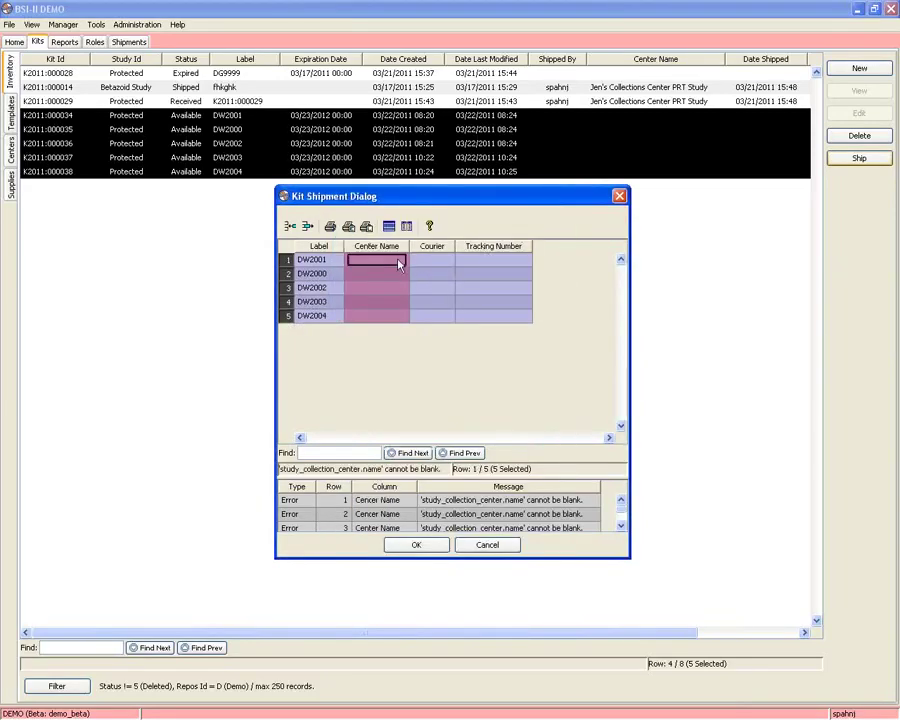
click(400, 261)
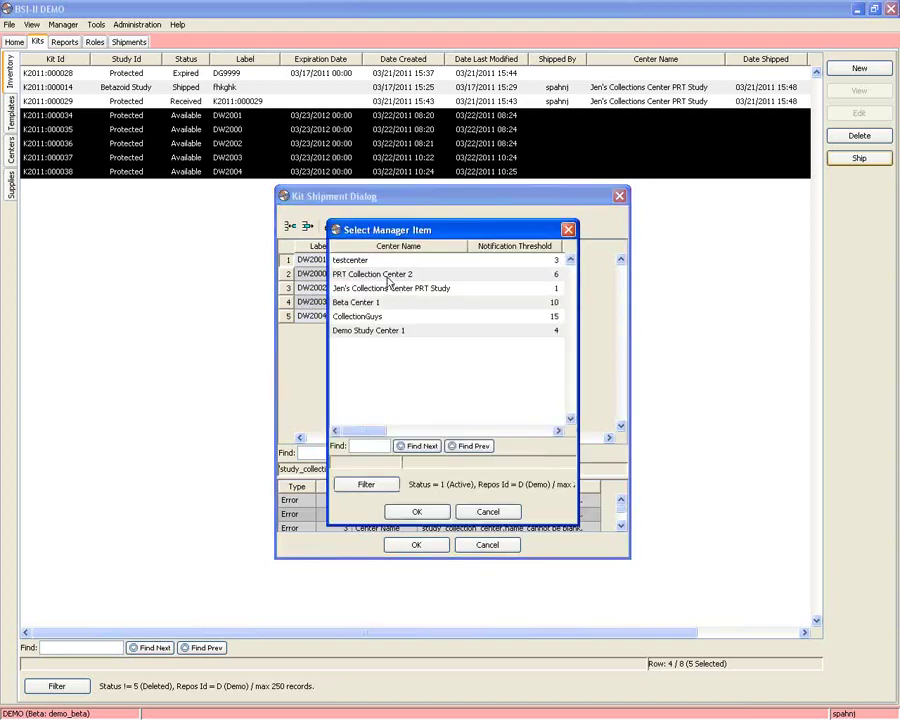
click(383, 274)
click(412, 514)
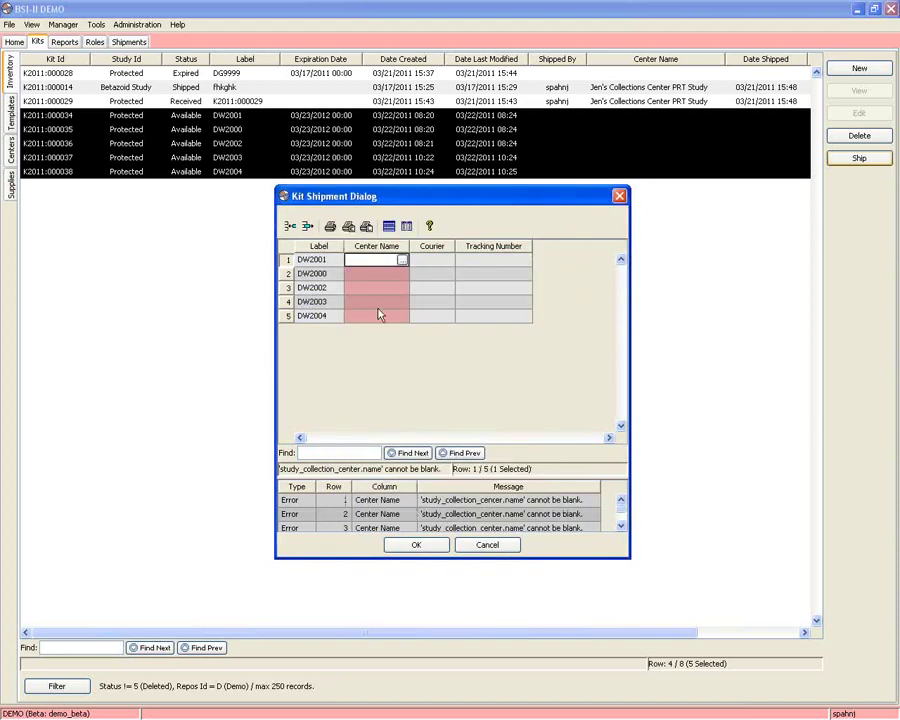
click(398, 273)
click(400, 274)
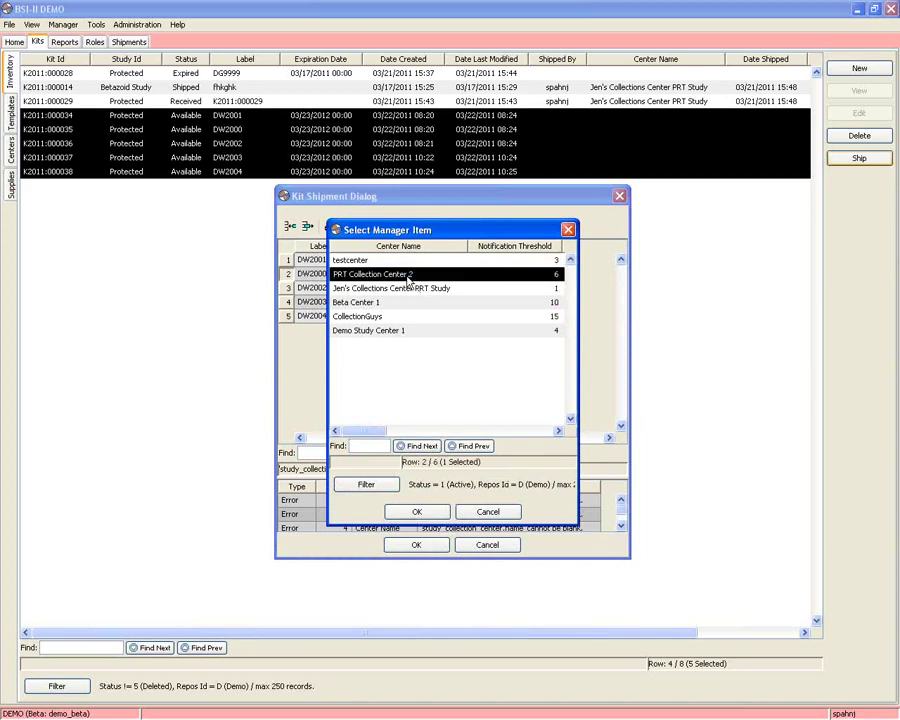
click(395, 511)
Step: Assign PRT Collection Center 2 as the center for the remaining shipment kits DW2002, DW2003 and DW2004
click(388, 298)
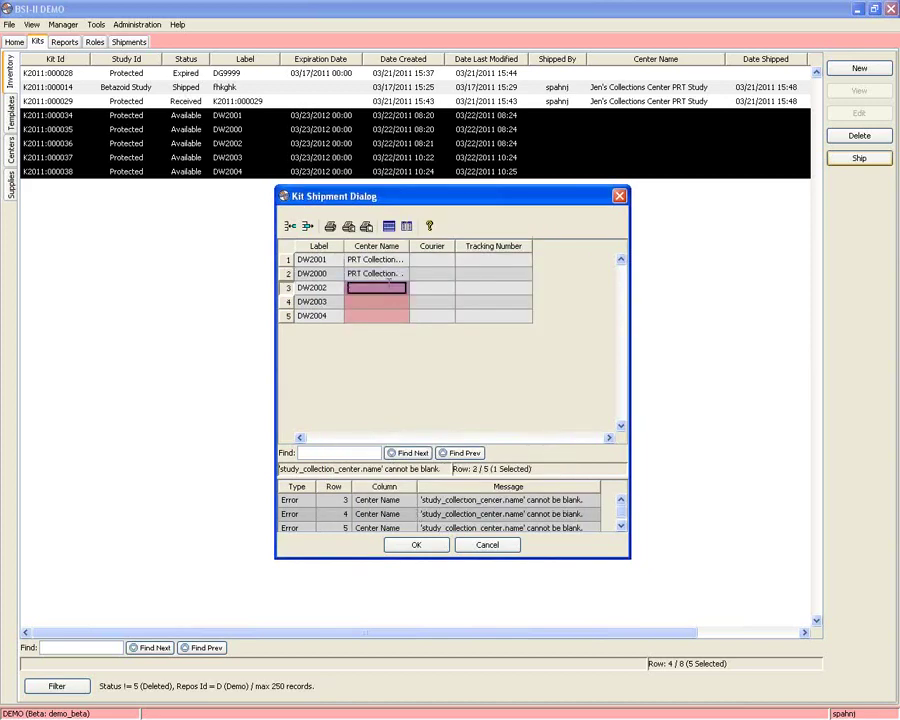
click(401, 287)
click(386, 274)
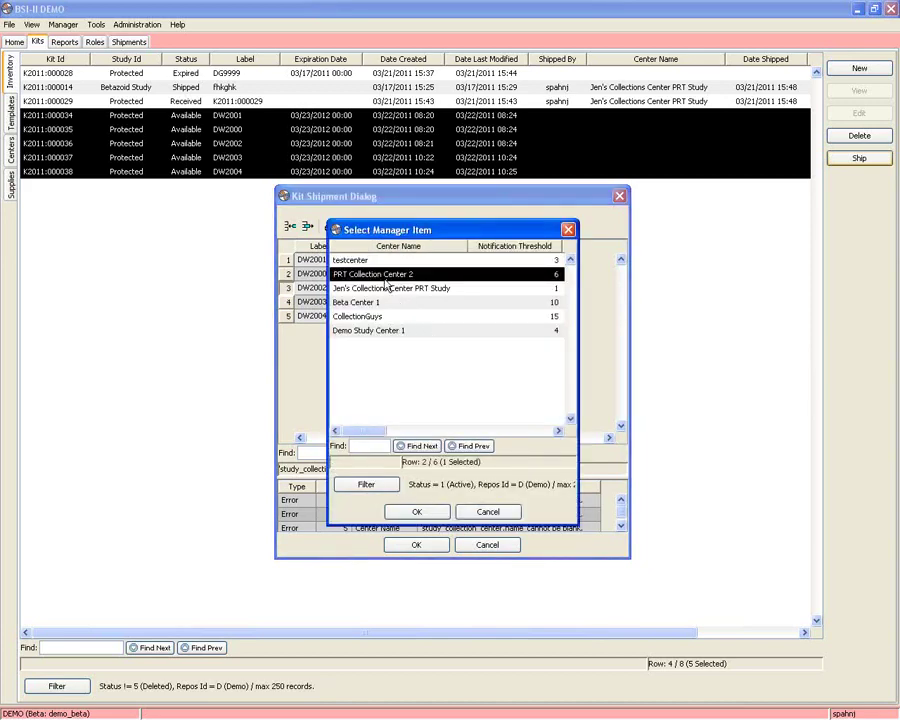
click(410, 512)
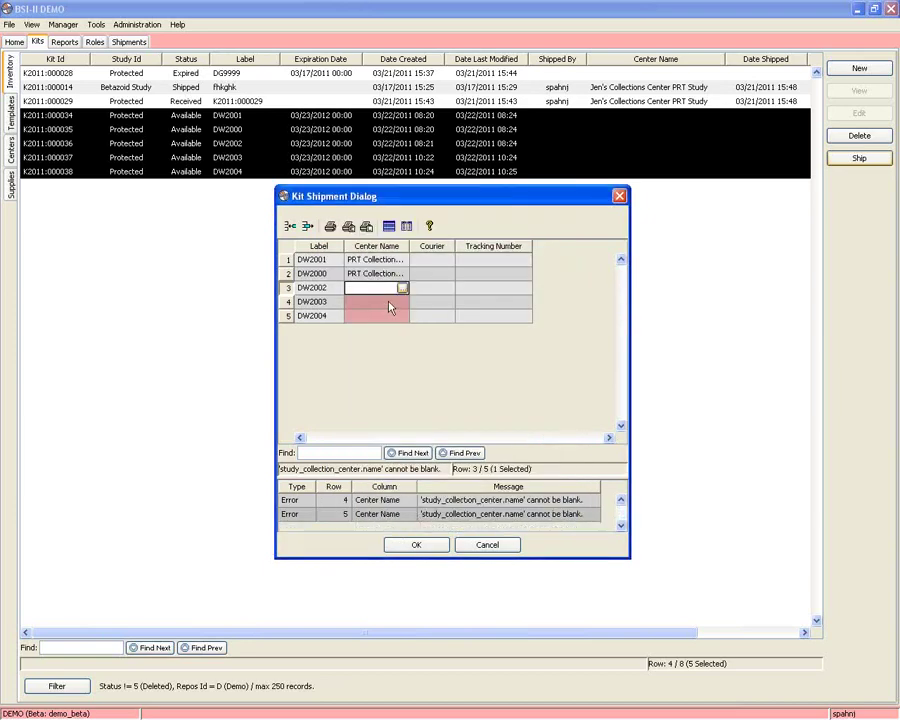
click(386, 301)
click(401, 301)
click(386, 274)
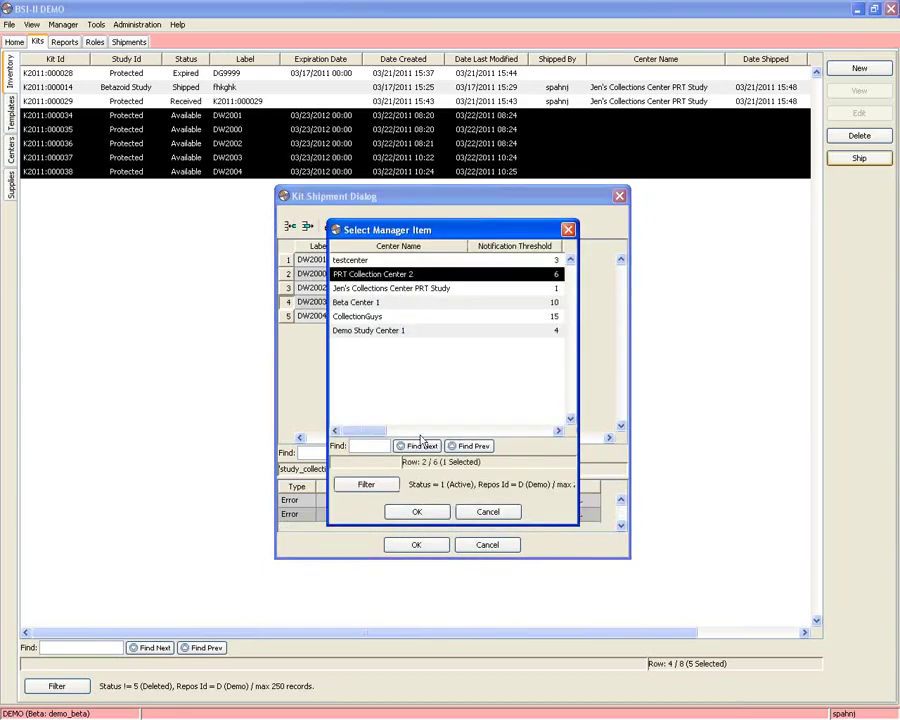
click(416, 511)
click(390, 315)
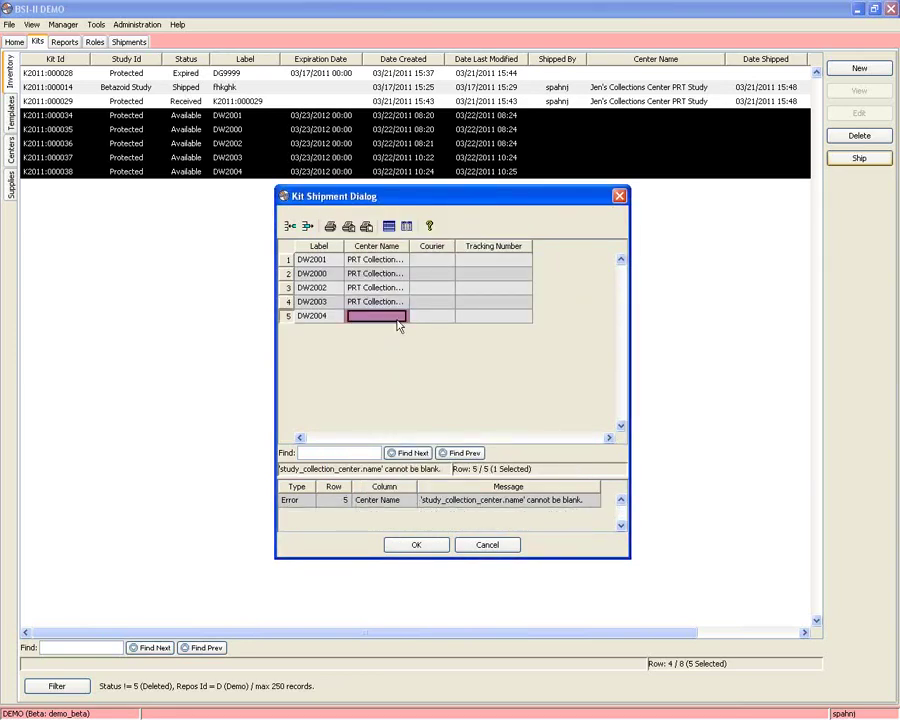
click(401, 315)
click(396, 274)
click(416, 511)
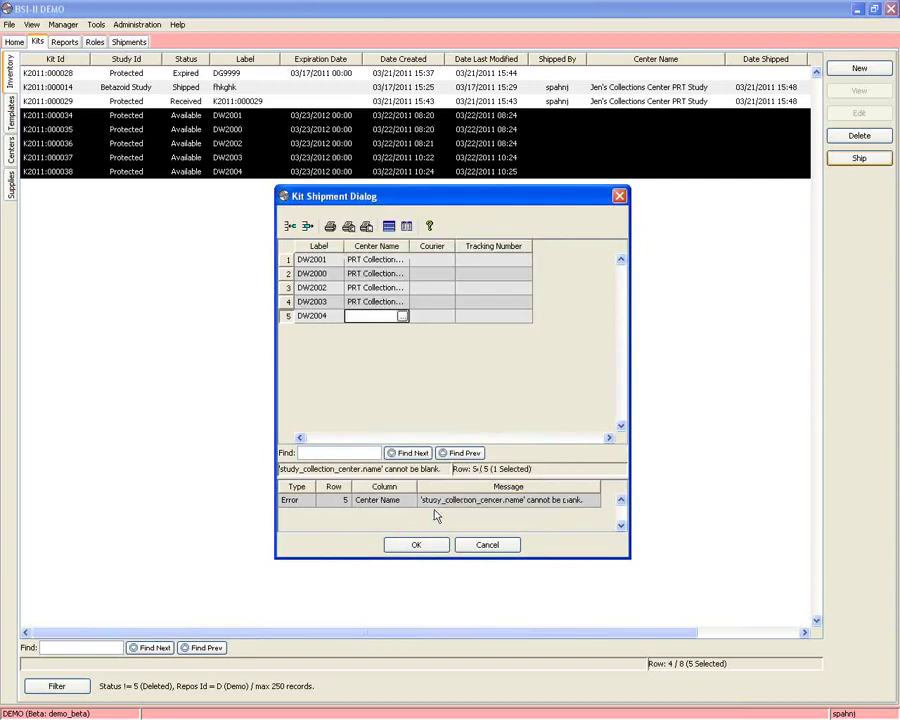
Step: Set the courier of all five kits in the shipment to World Courier, code 5
click(432, 246)
click(434, 259)
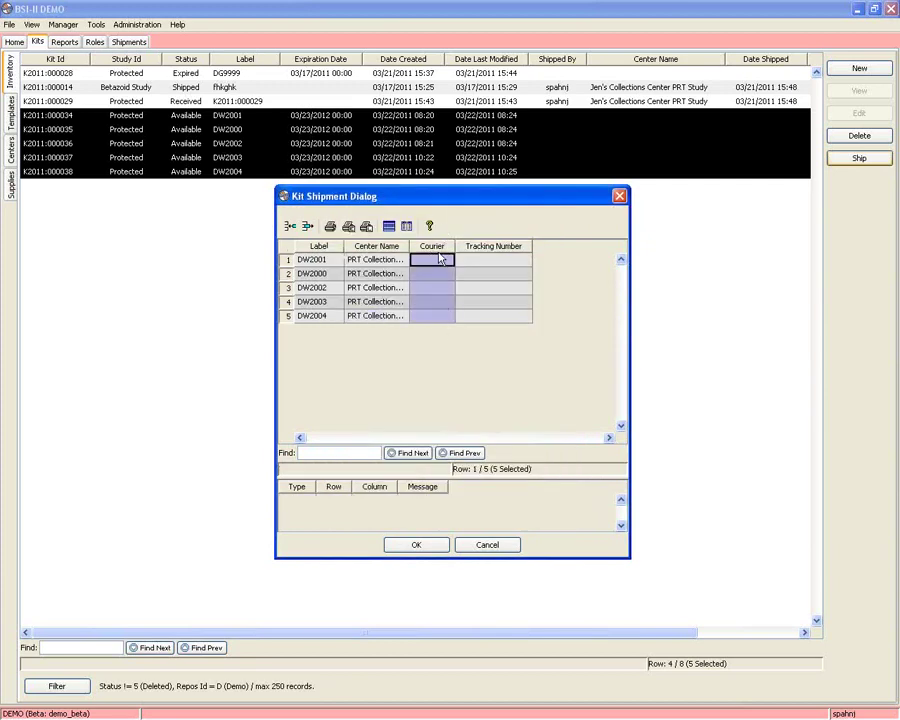
click(448, 259)
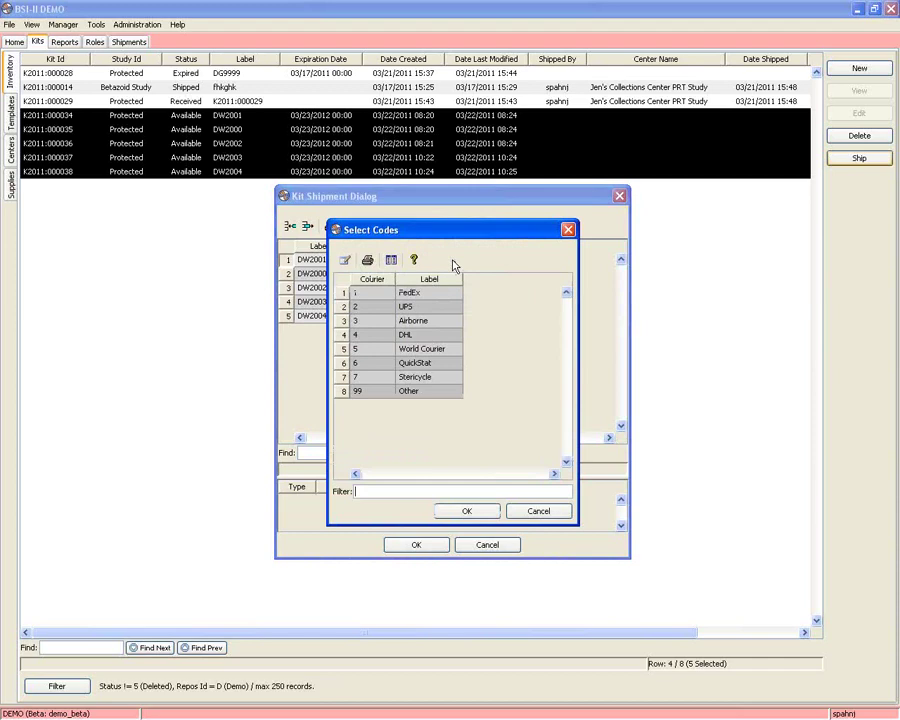
double_click(422, 348)
click(444, 274)
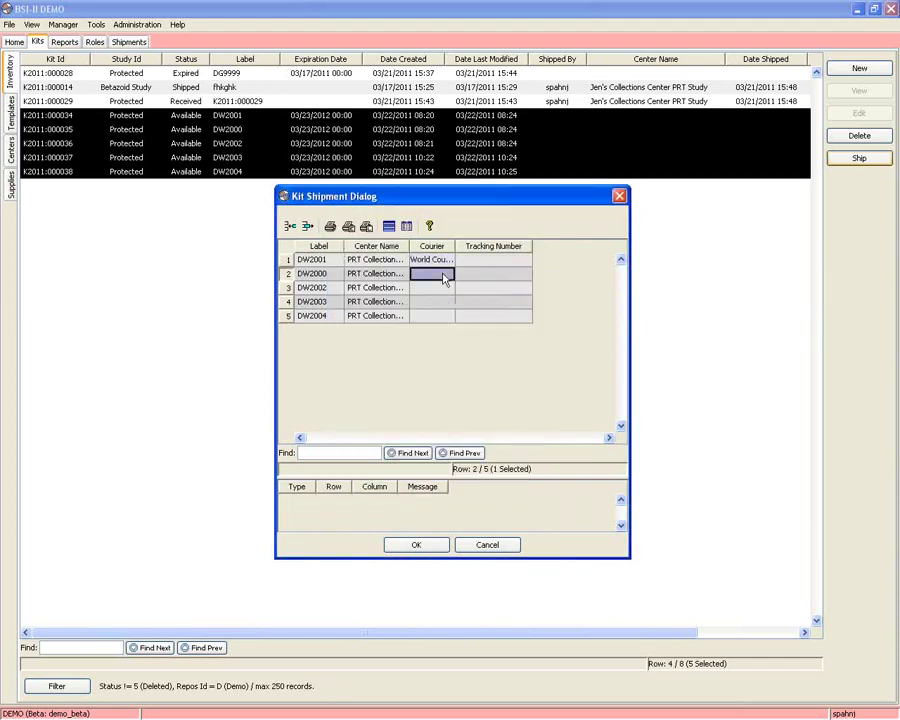
text(5)
click(441, 302)
text(5)
click(439, 316)
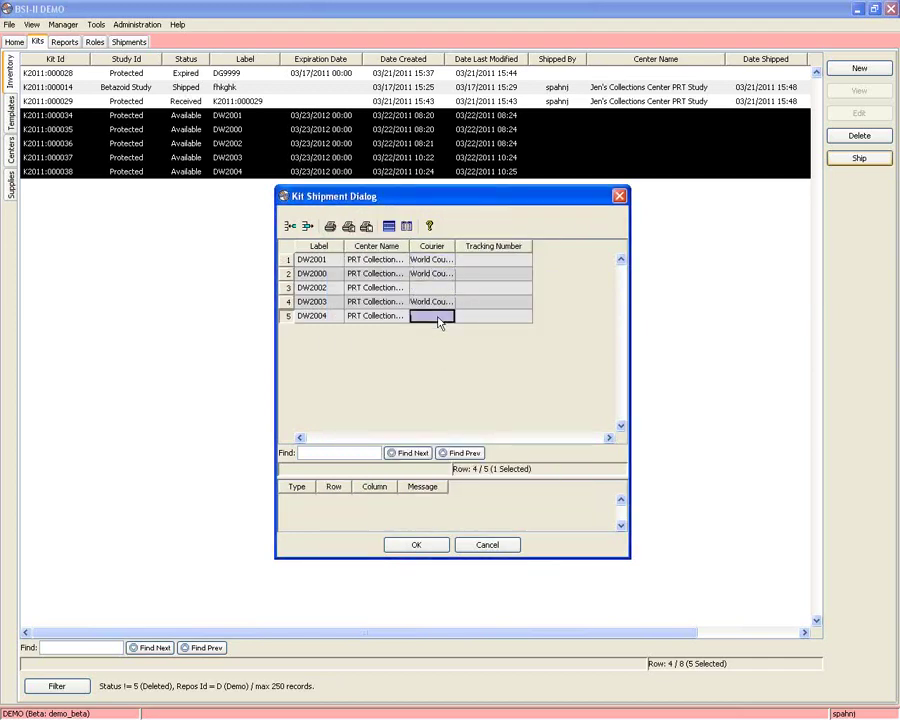
click(441, 290)
text(5)
click(434, 316)
text(5)
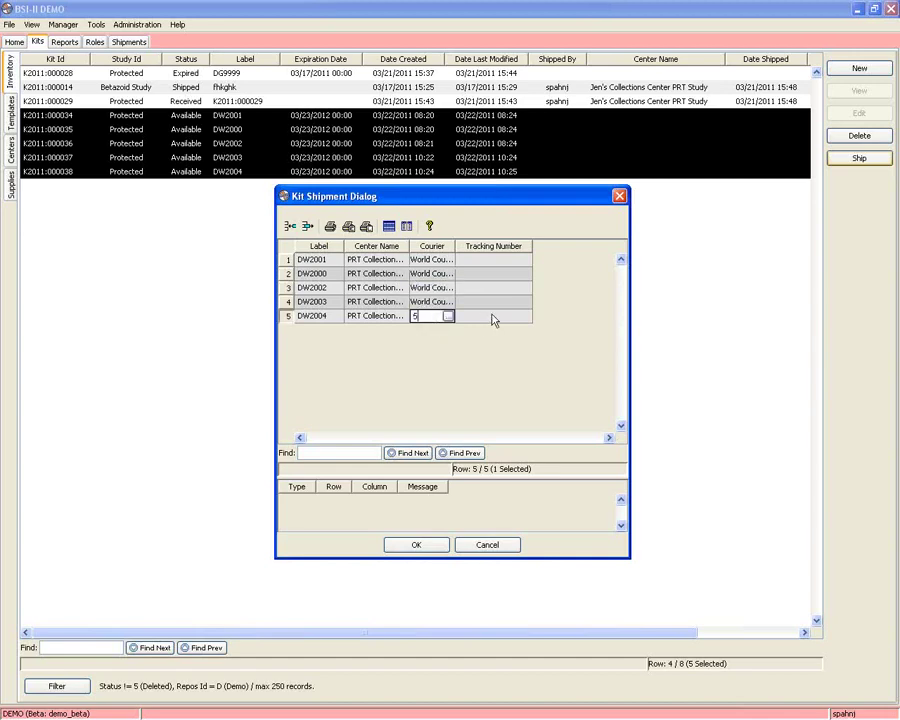
Step: Enter the tracking numbers 235423 for DW2001, 2435345 for DW2000, and 345345 for DW2002, DW2003 and DW2004
click(492, 260)
text(235423)
click(492, 274)
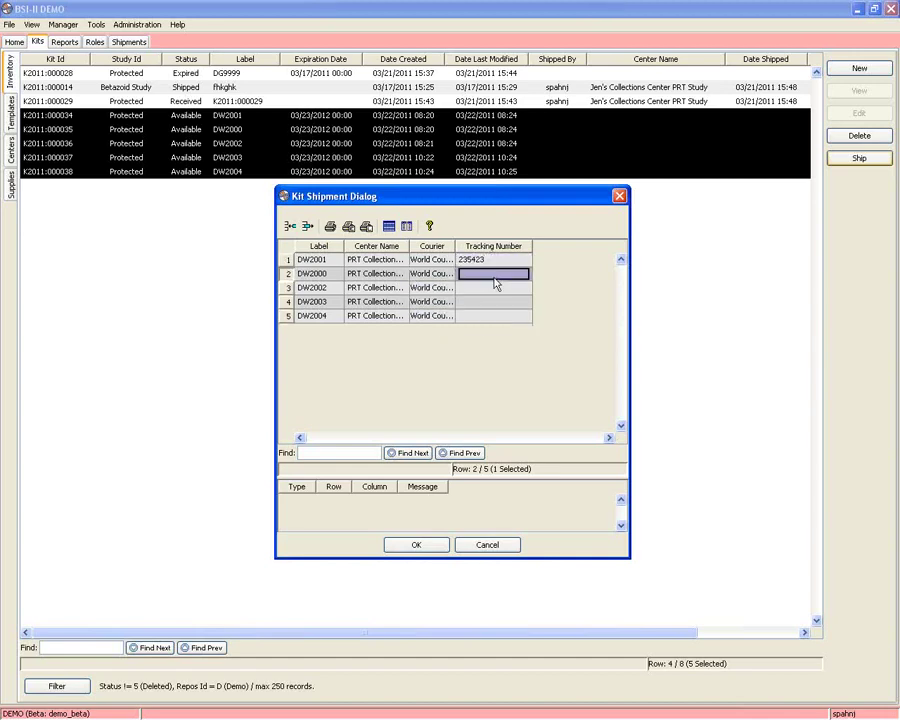
text(2435345)
click(478, 289)
text(345345)
click(476, 302)
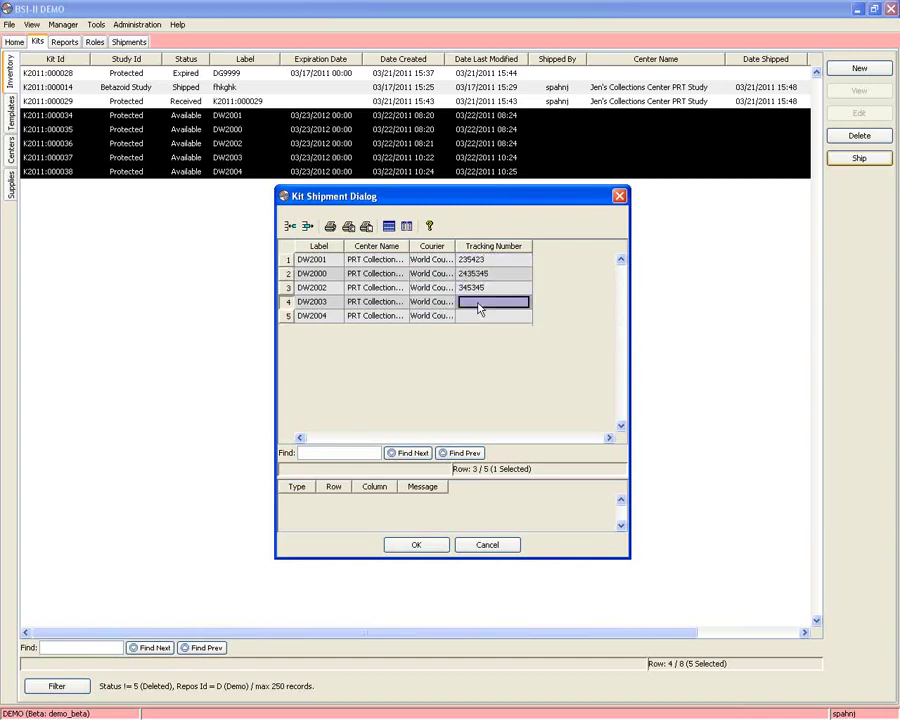
text(345345)
click(474, 316)
text(34534)
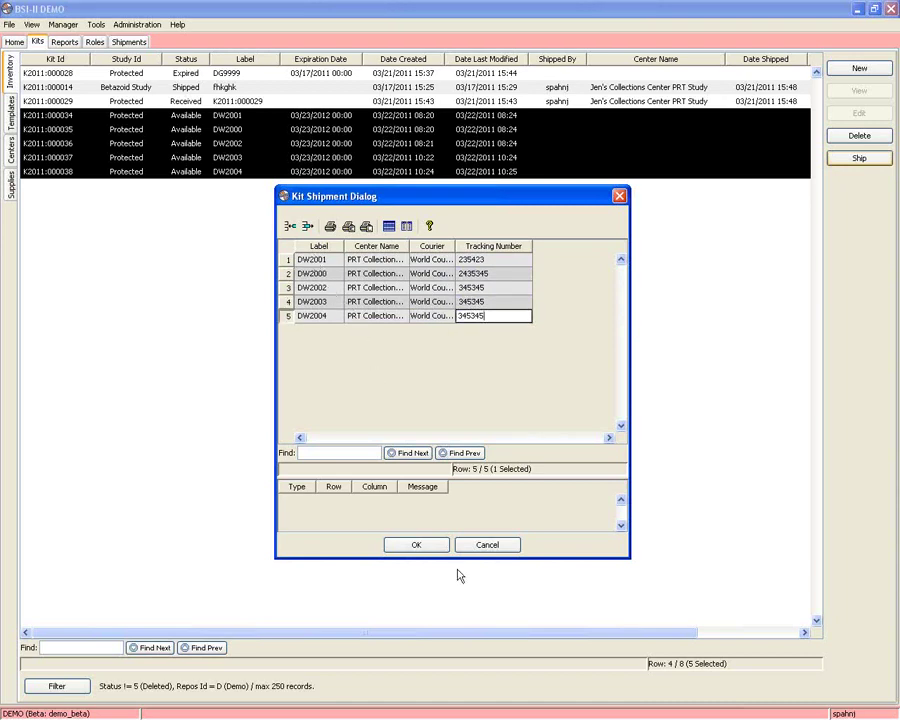
Step: Confirm the shipment of the five kits and review their shipping details in the kit inventory
click(434, 546)
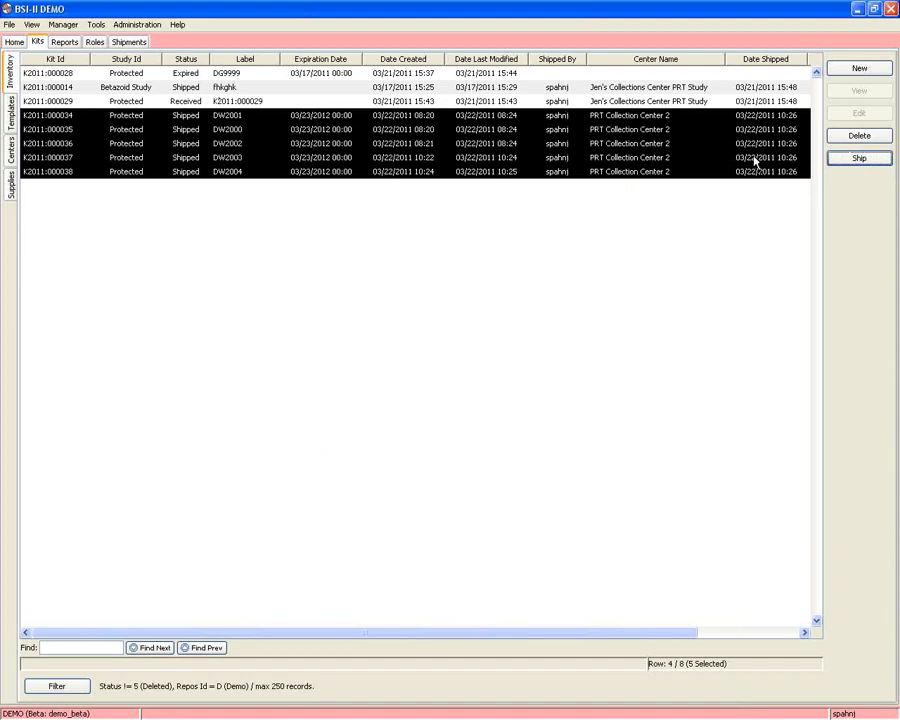
drag(494, 645, 697, 621)
drag(637, 624, 458, 622)
click(186, 75)
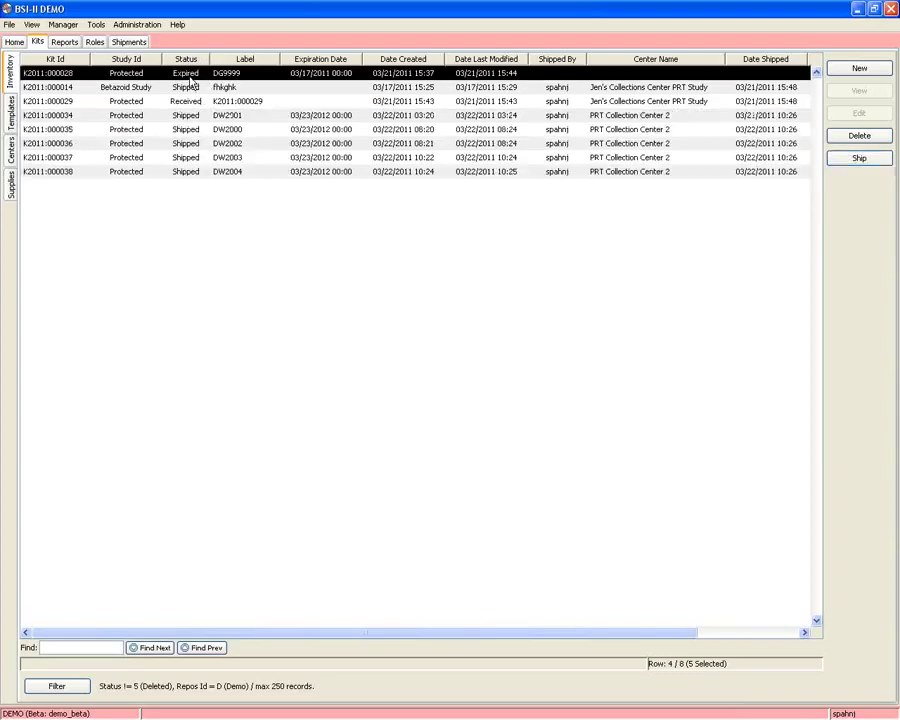
click(305, 131)
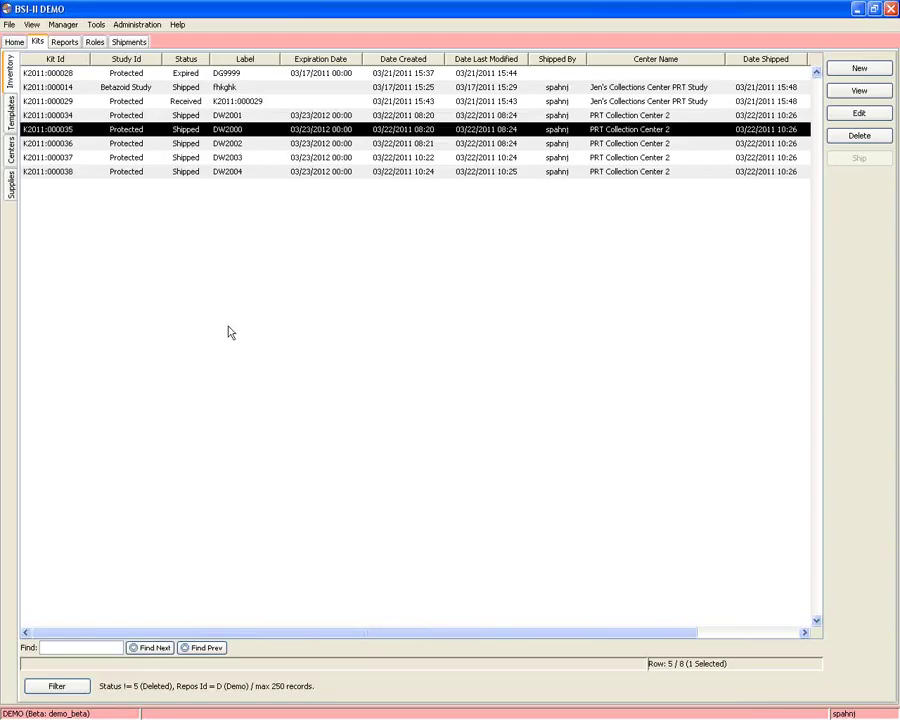
Step: Create a new ambient shipment with the ship date 03/15/2011, then save and close it
click(128, 41)
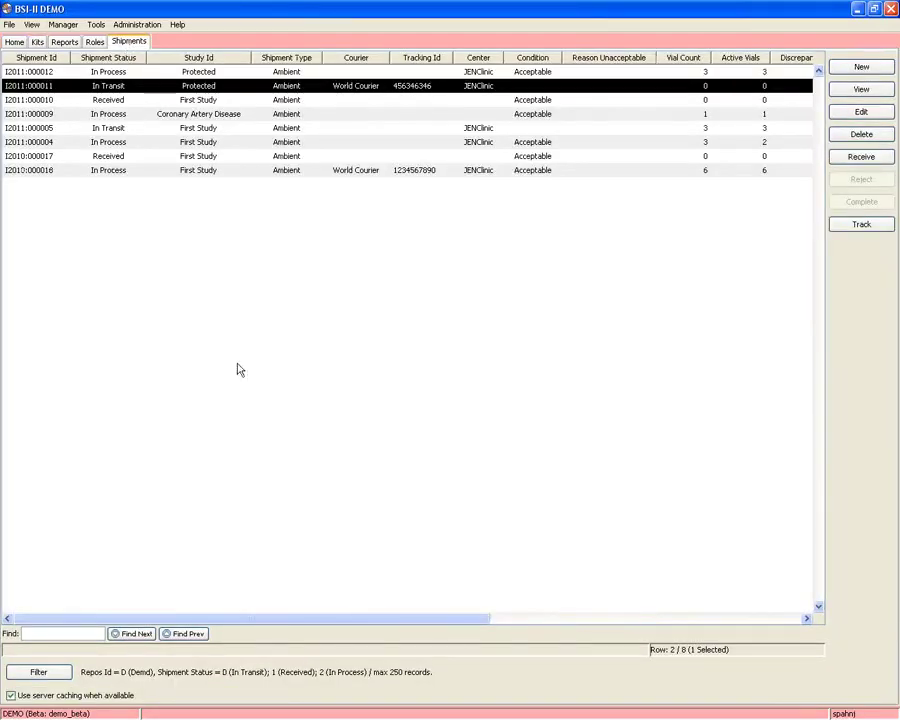
click(860, 68)
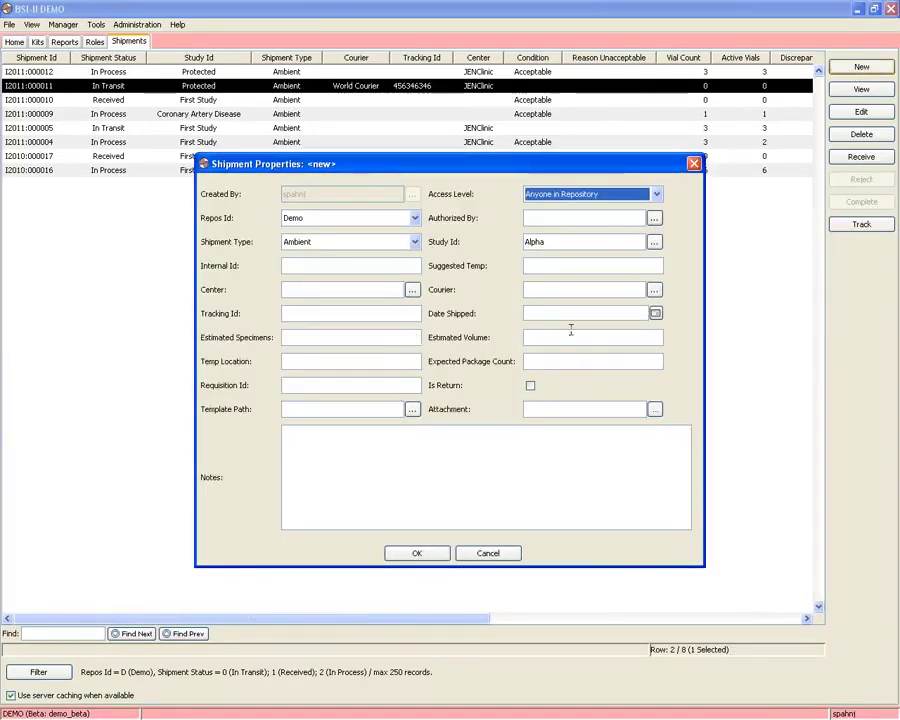
click(655, 314)
click(574, 383)
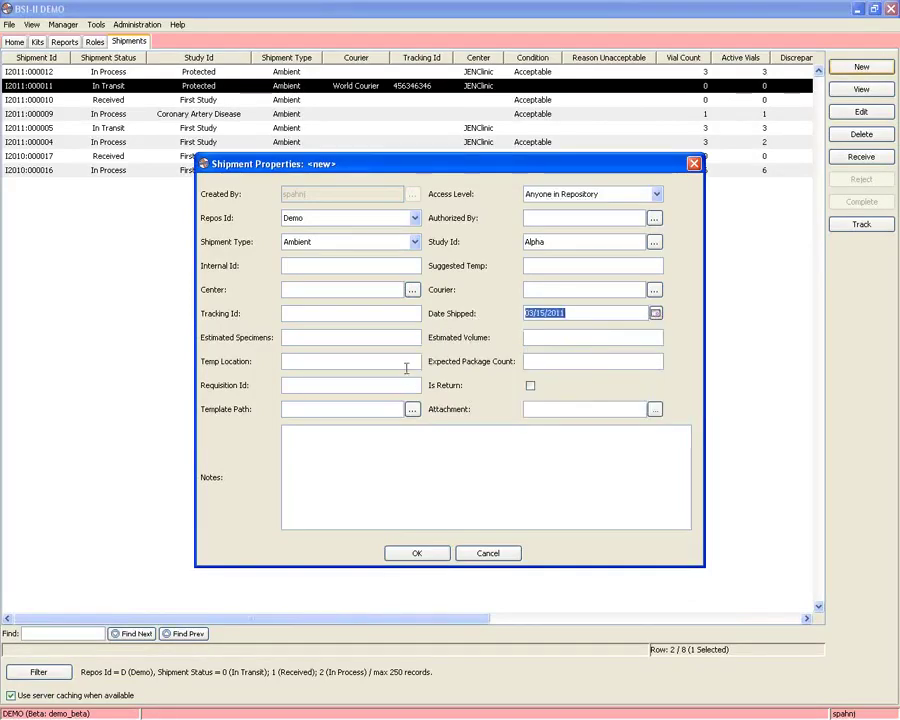
click(426, 554)
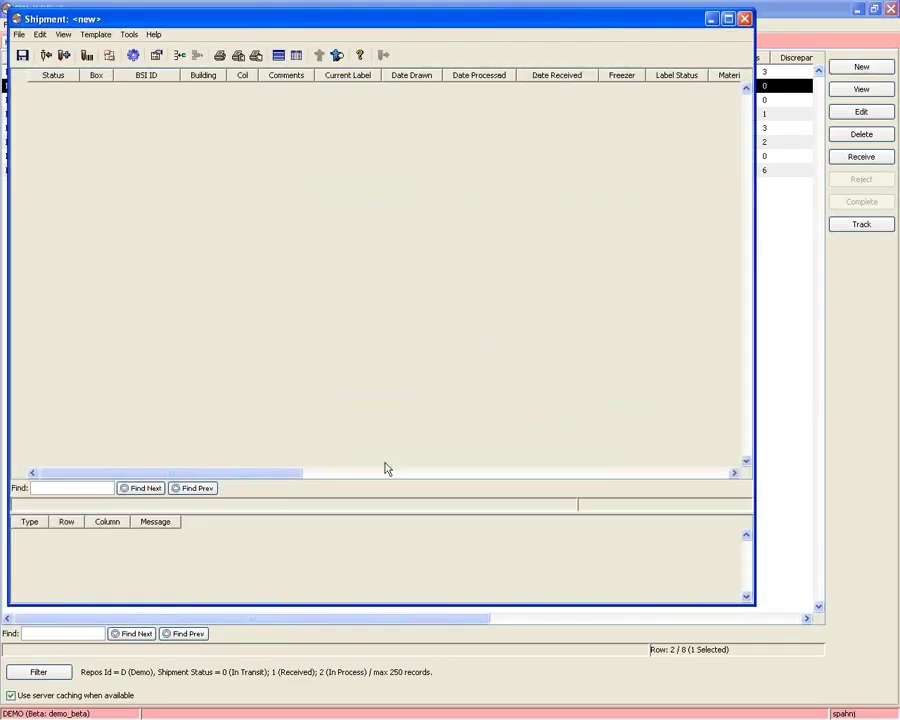
click(22, 55)
click(745, 19)
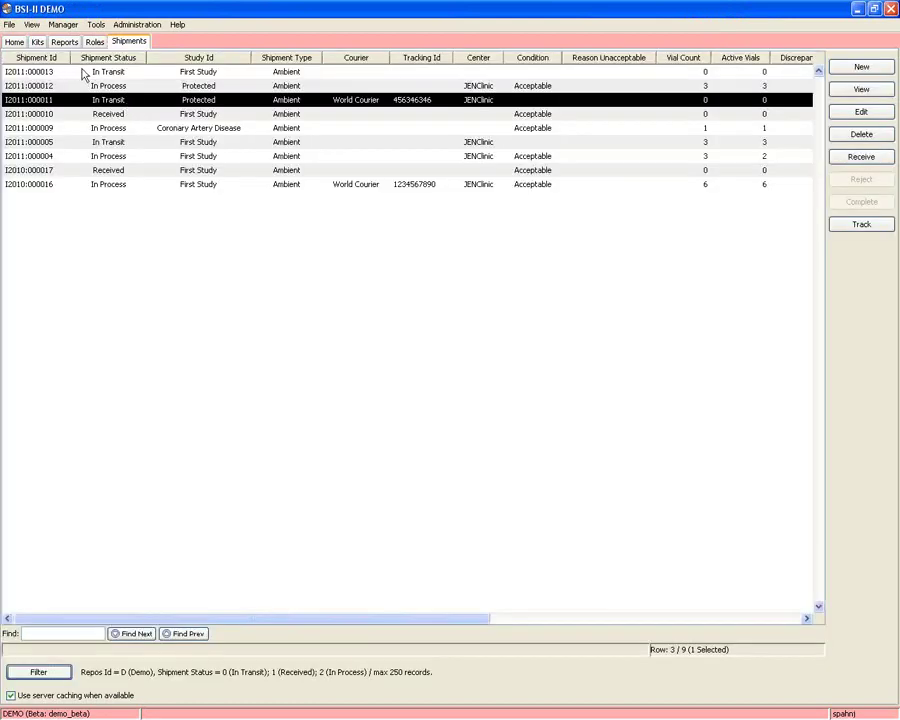
Step: Receive the new in-transit shipment I2011:000013 with a received package count of 1
click(83, 71)
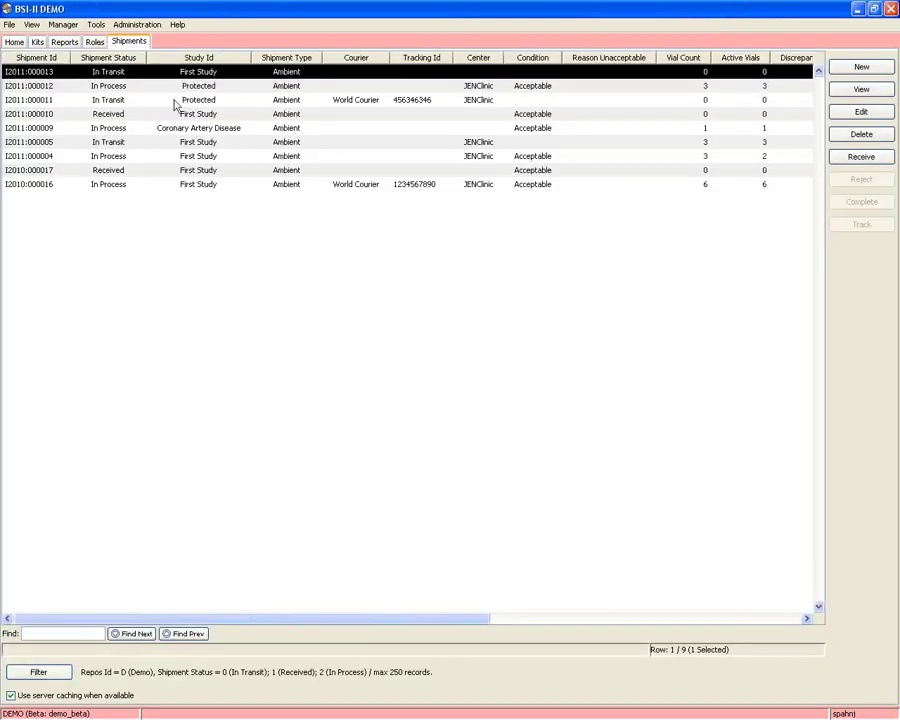
click(858, 158)
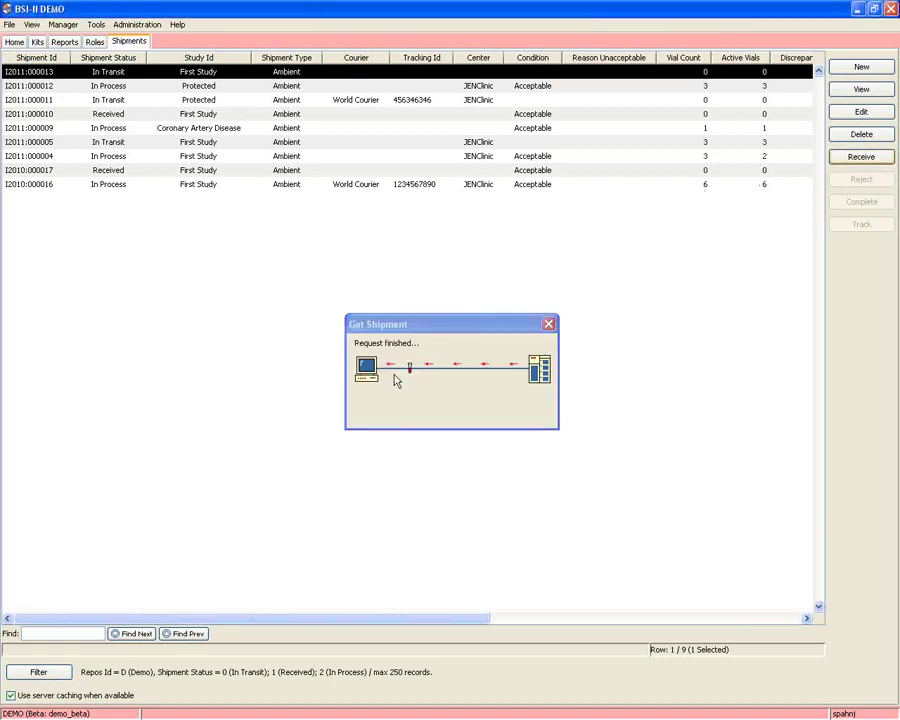
click(358, 298)
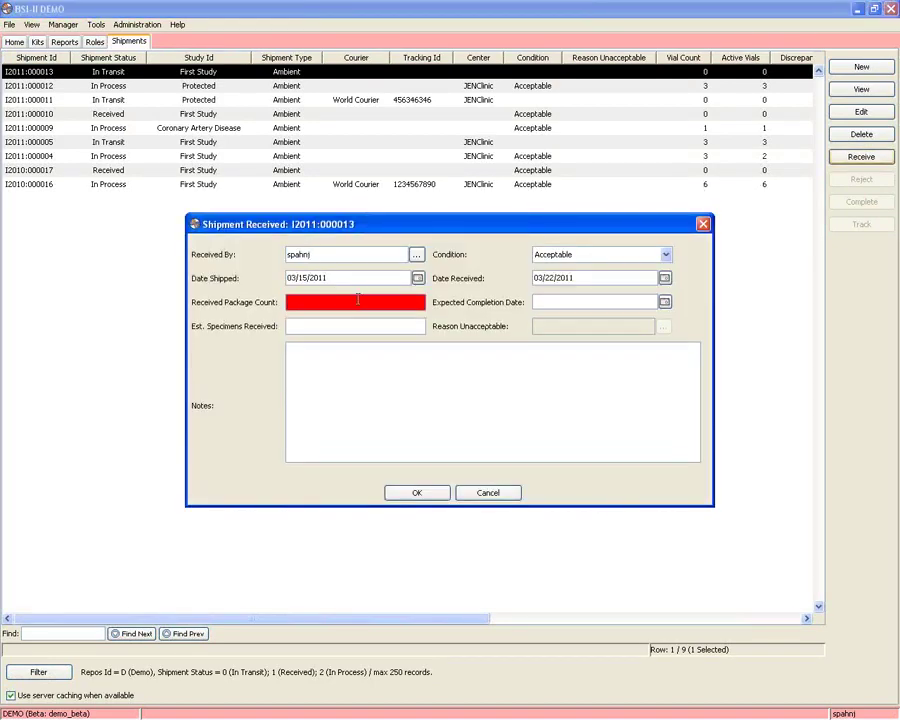
text(1)
click(417, 493)
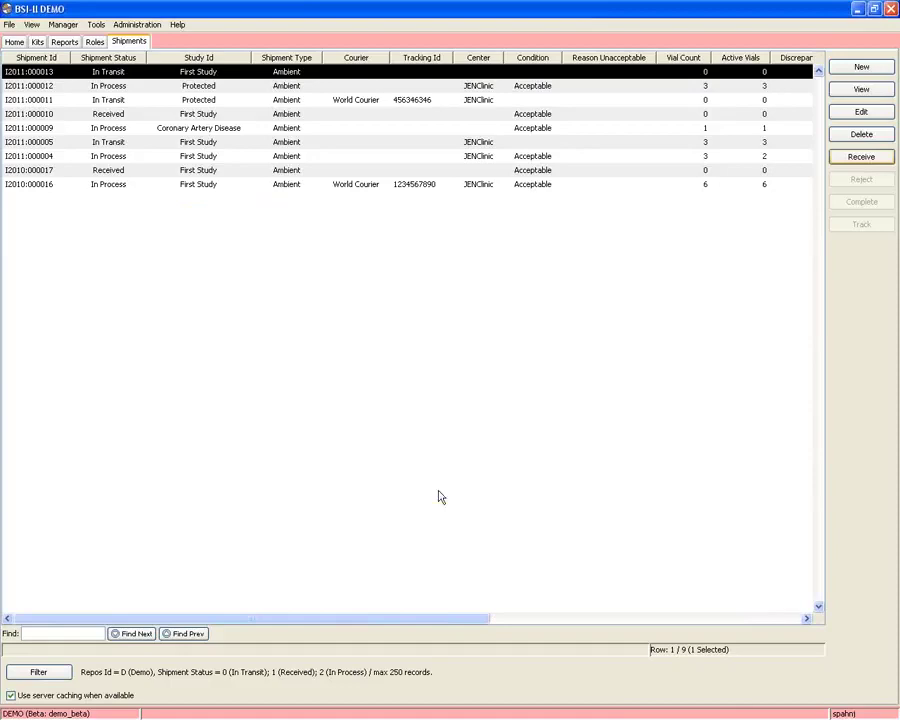
Step: Open shipment I2011:000013 for editing and list kits DW2000, DW2001 and DW2002 as received in it
click(861, 113)
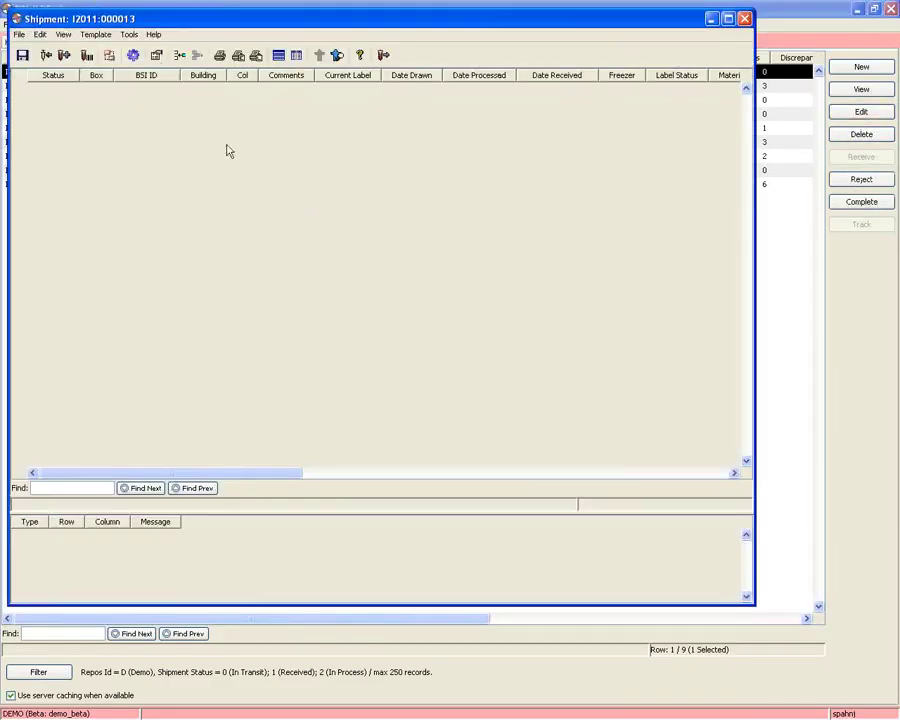
click(128, 38)
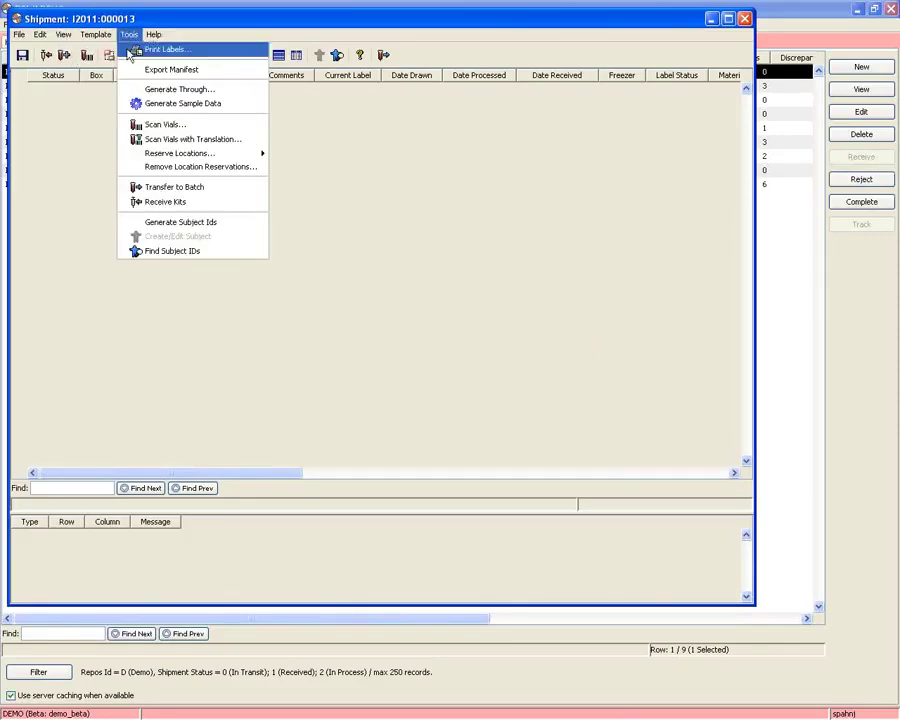
click(46, 56)
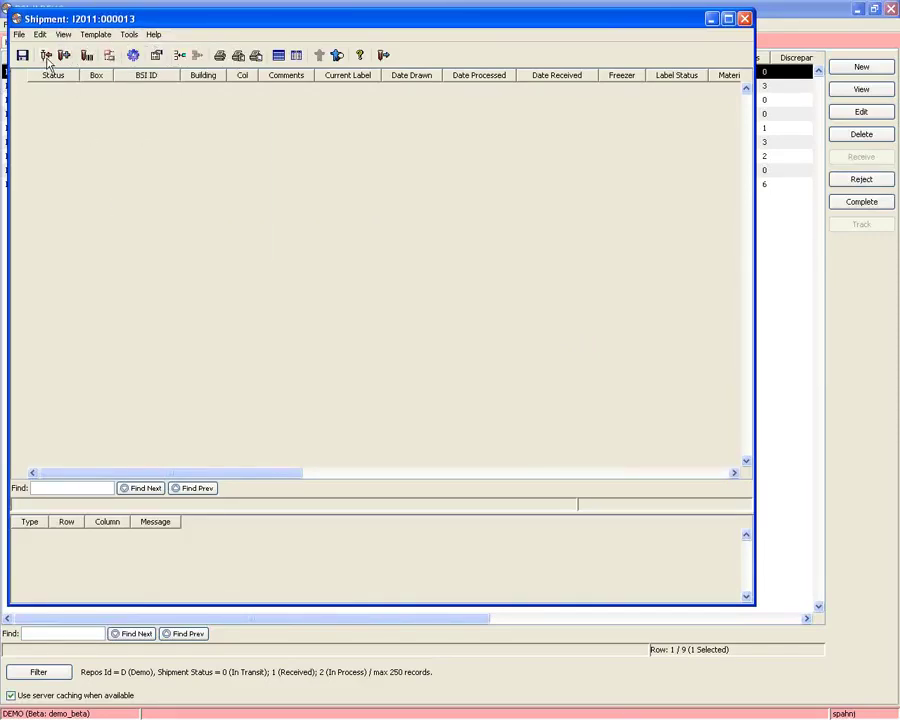
click(46, 56)
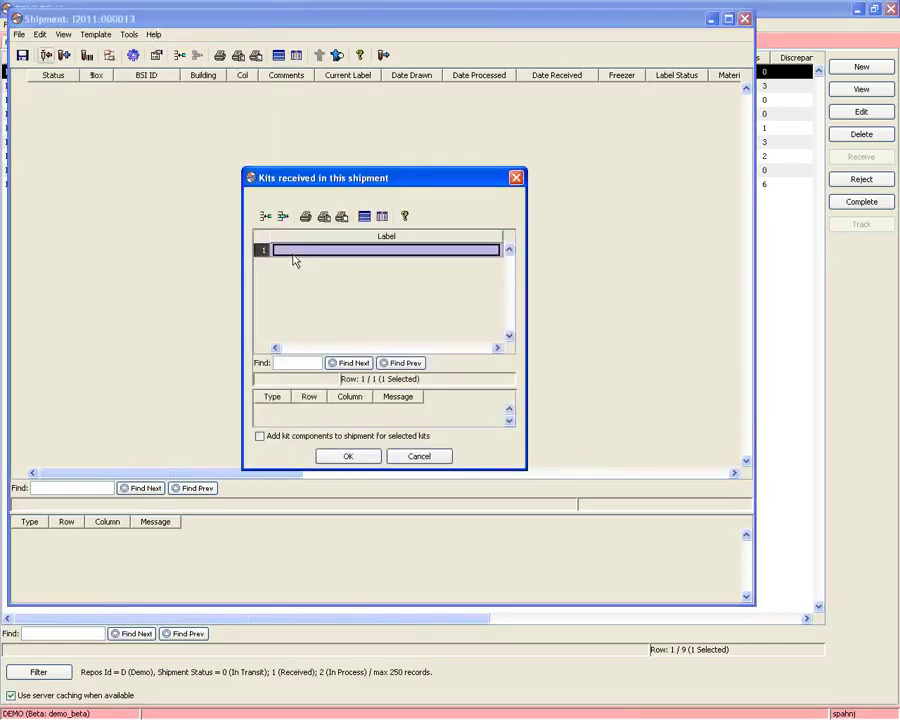
text(DM)
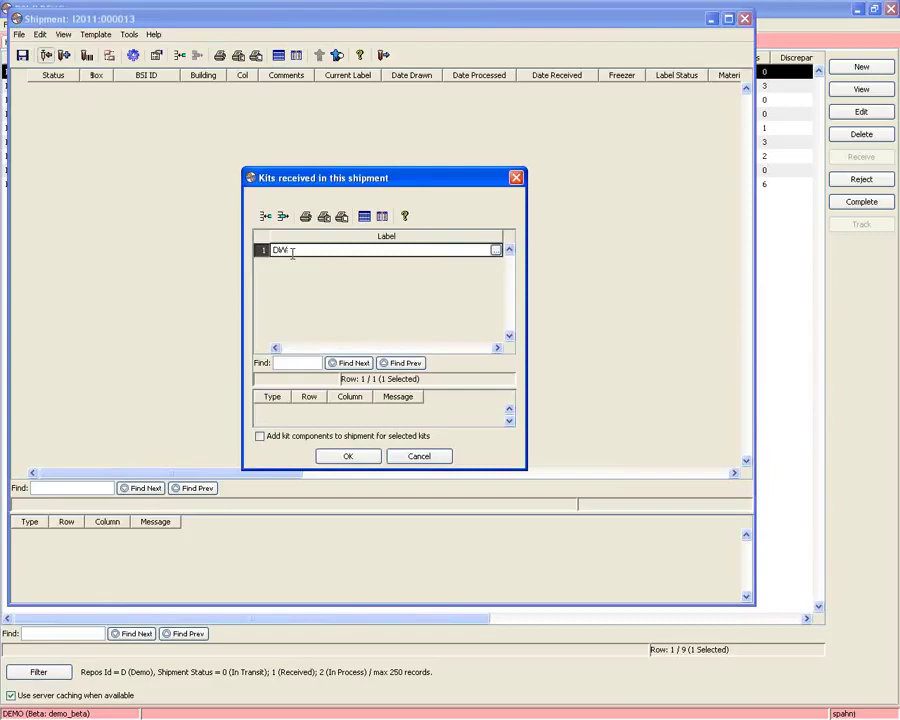
text(210)
text(000)
key(Return)
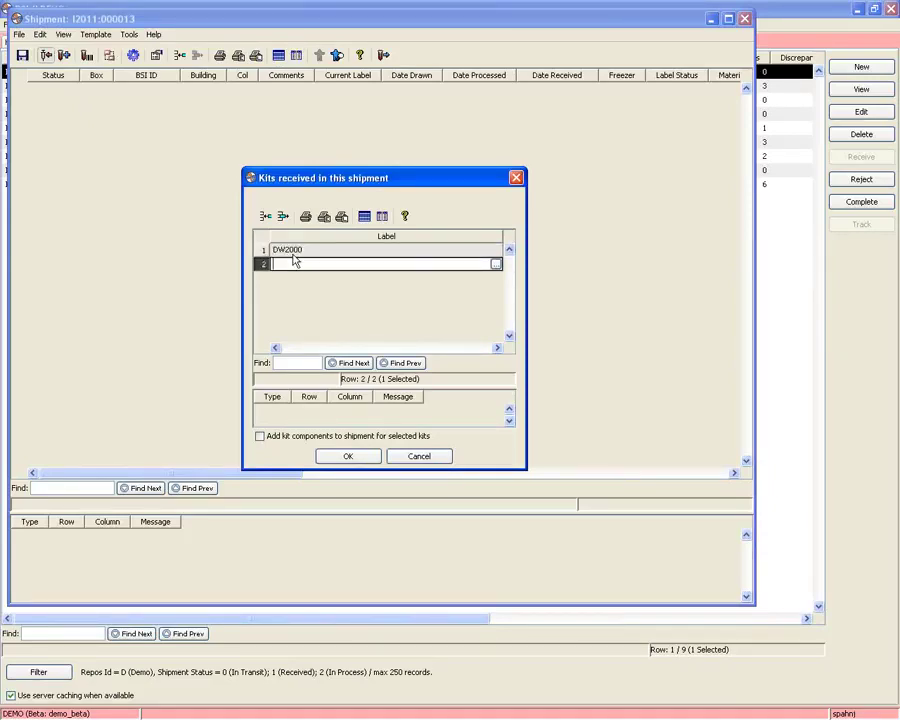
text(DW2001)
key(Return)
text(DW)
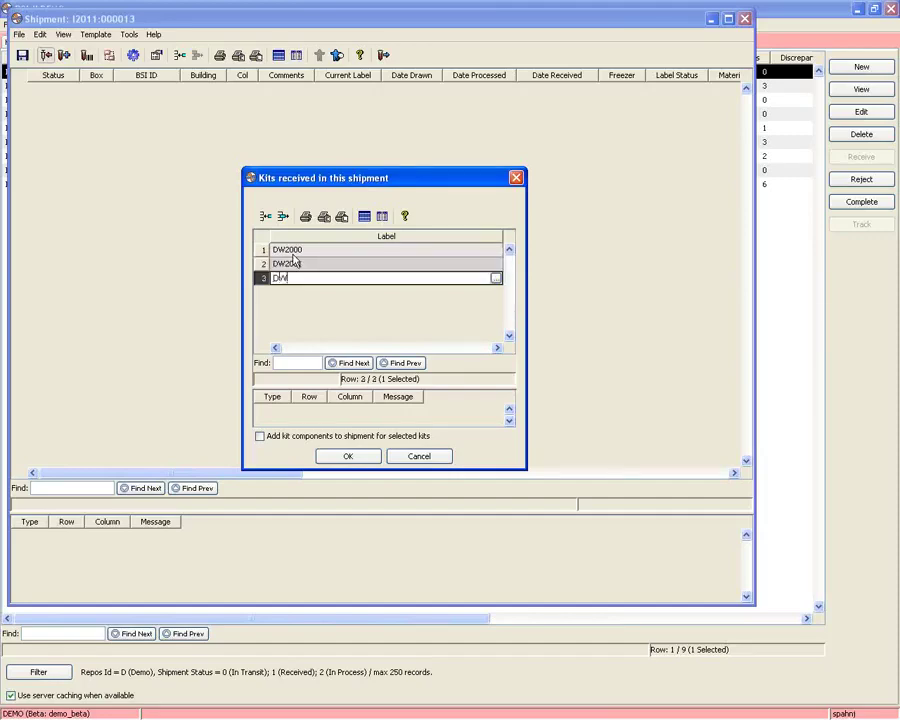
text(2002)
key(Return)
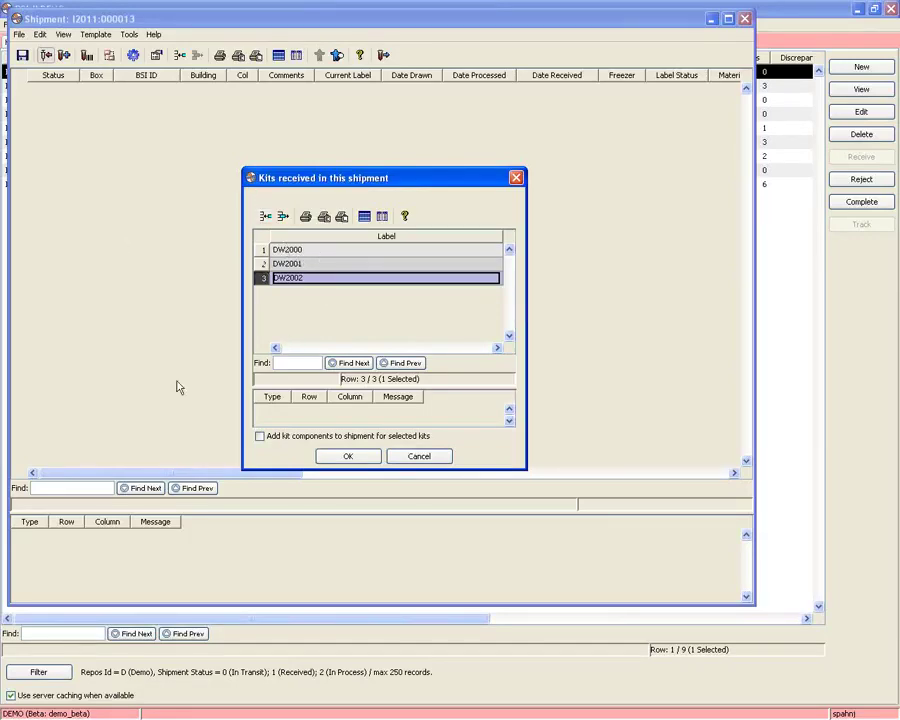
Step: Add the received kits' components to the shipment, then save and close it
click(260, 437)
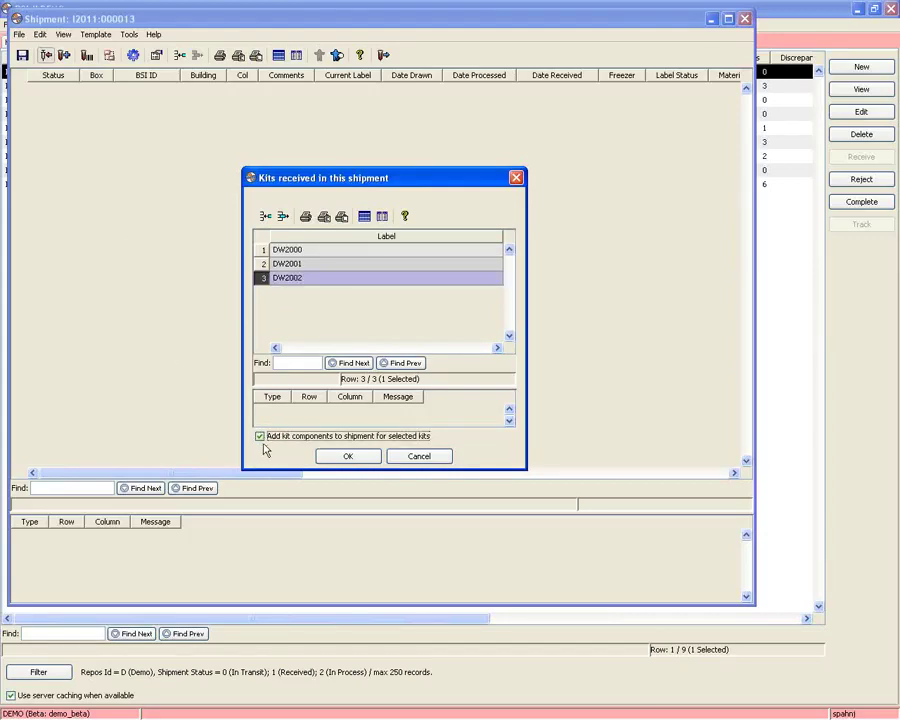
click(348, 456)
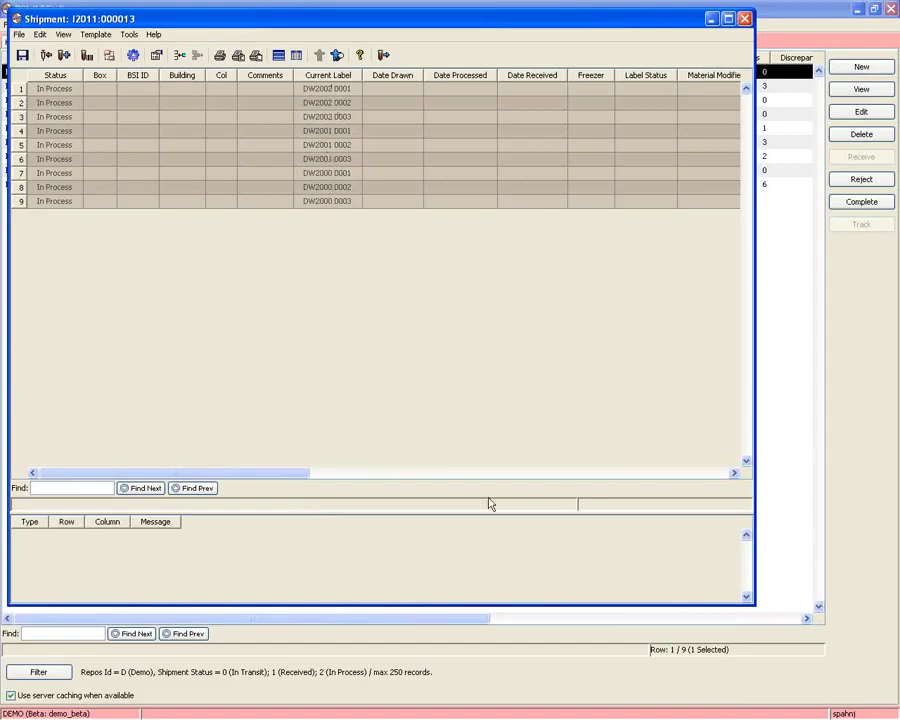
drag(285, 473, 100, 468)
click(23, 55)
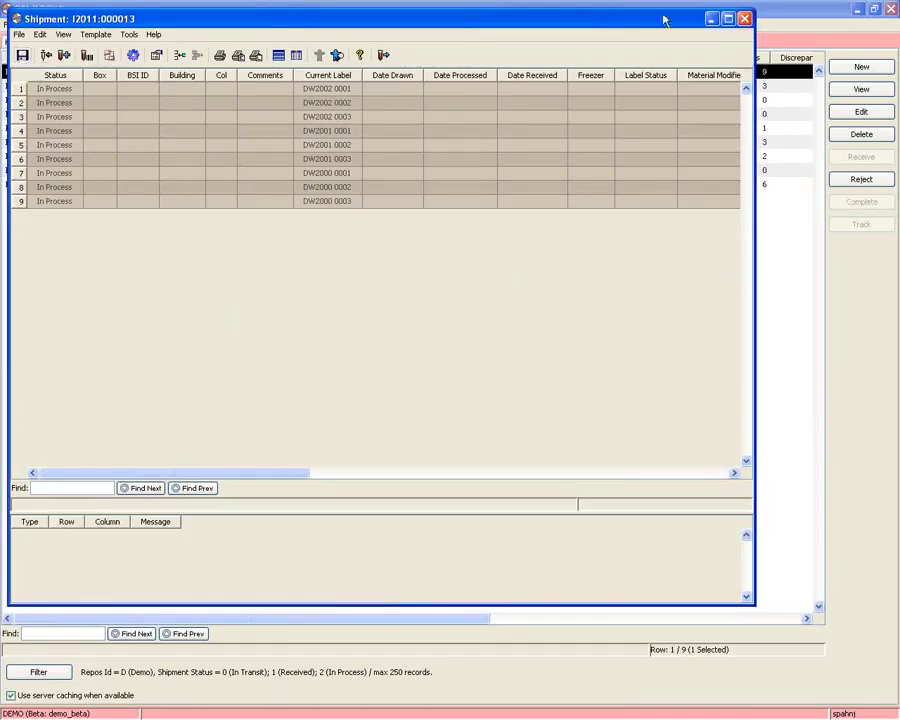
click(745, 19)
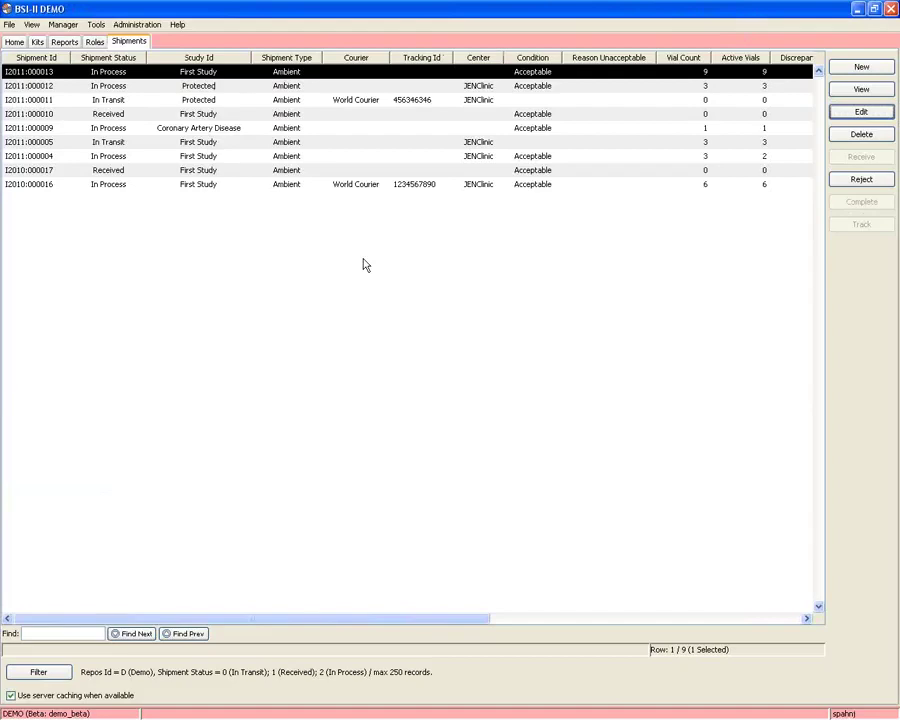
Step: Duplicate kit DW2004 from the kit inventory and open the copy for editing
click(37, 42)
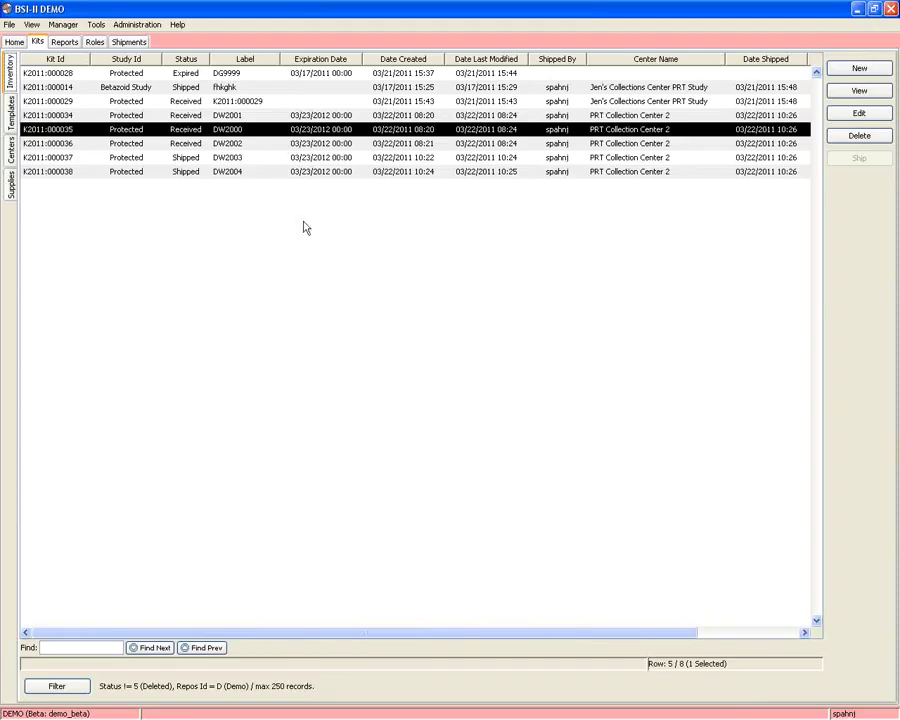
click(302, 172)
double_click(304, 174)
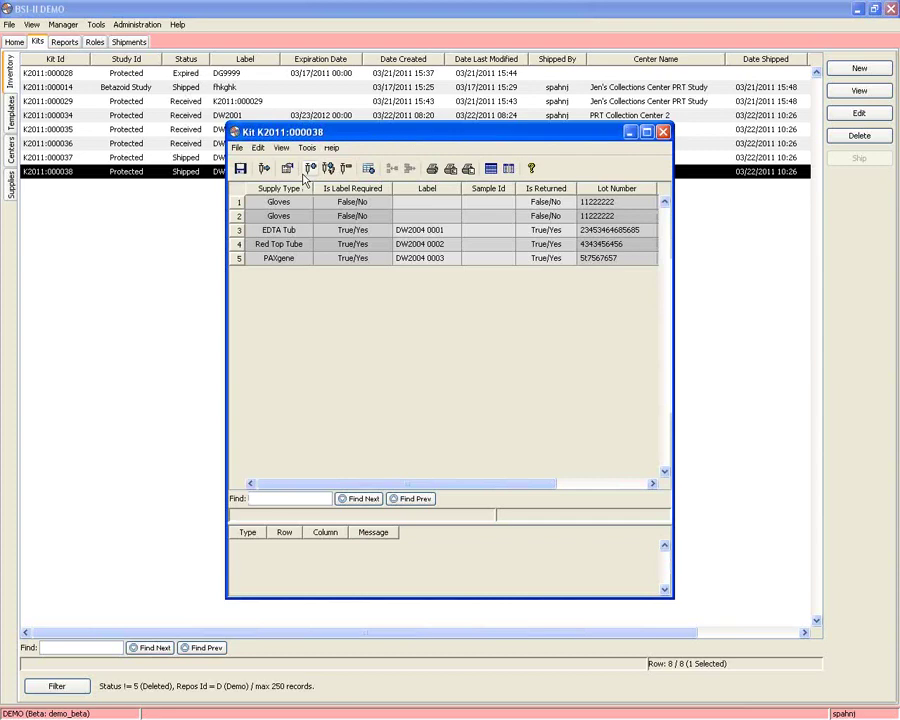
click(368, 168)
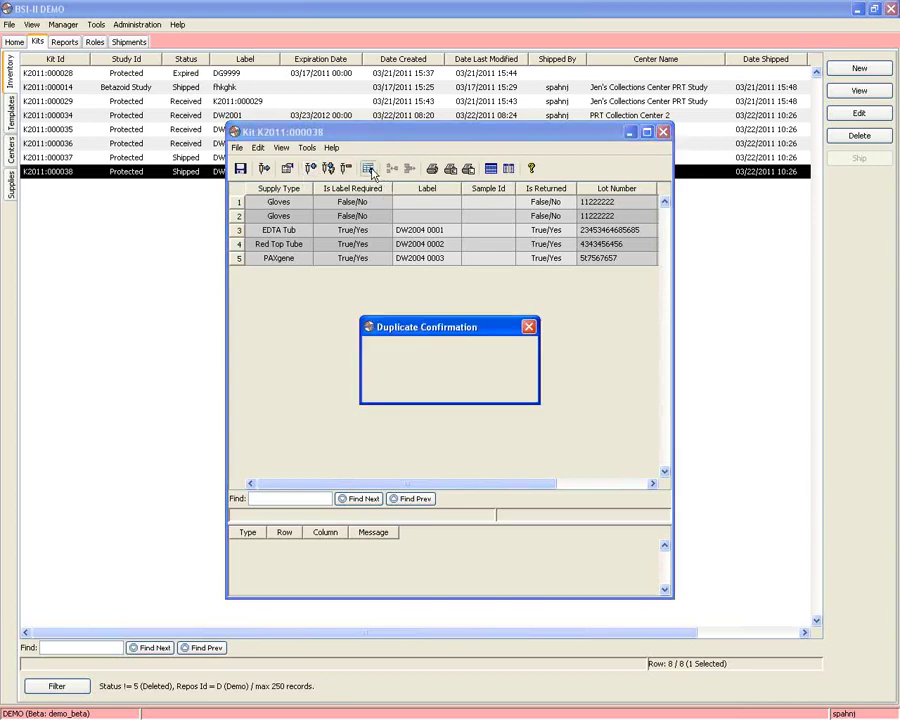
click(415, 387)
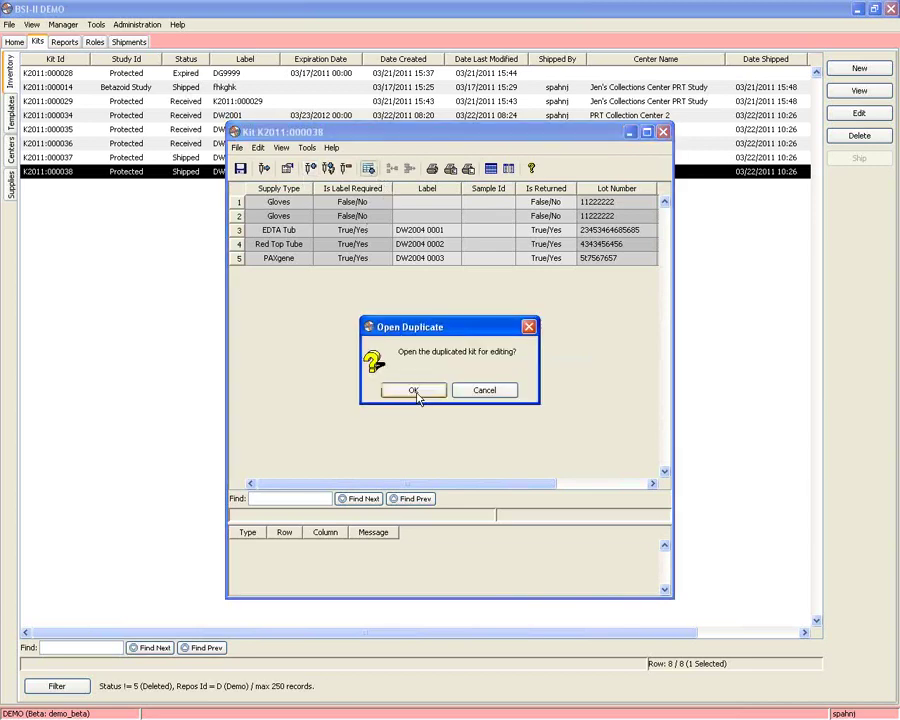
click(414, 391)
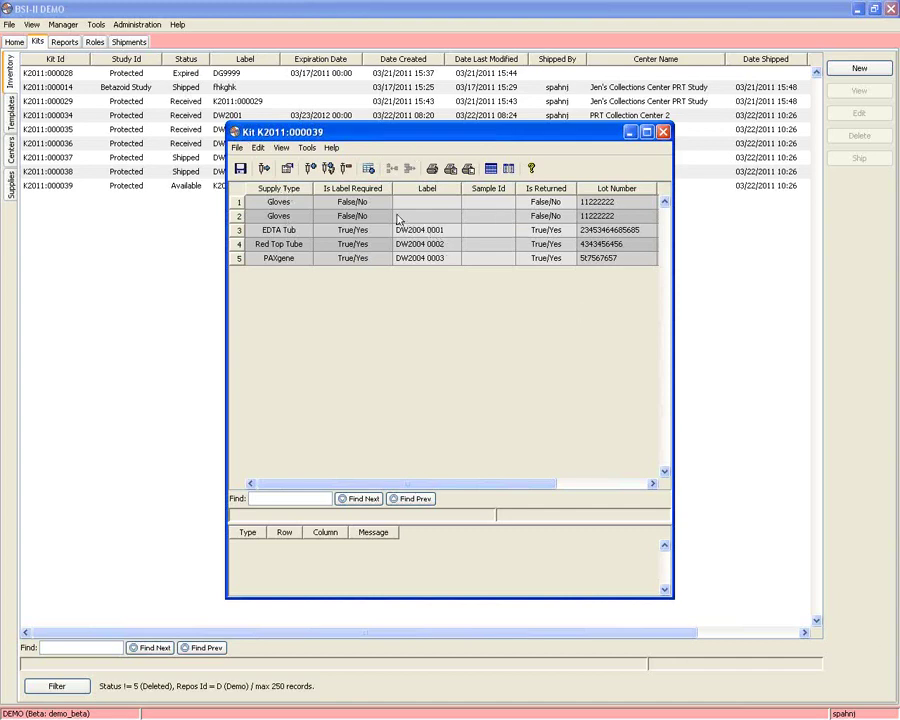
Step: Set the duplicated kit's label to DW2005 in its properties
click(287, 168)
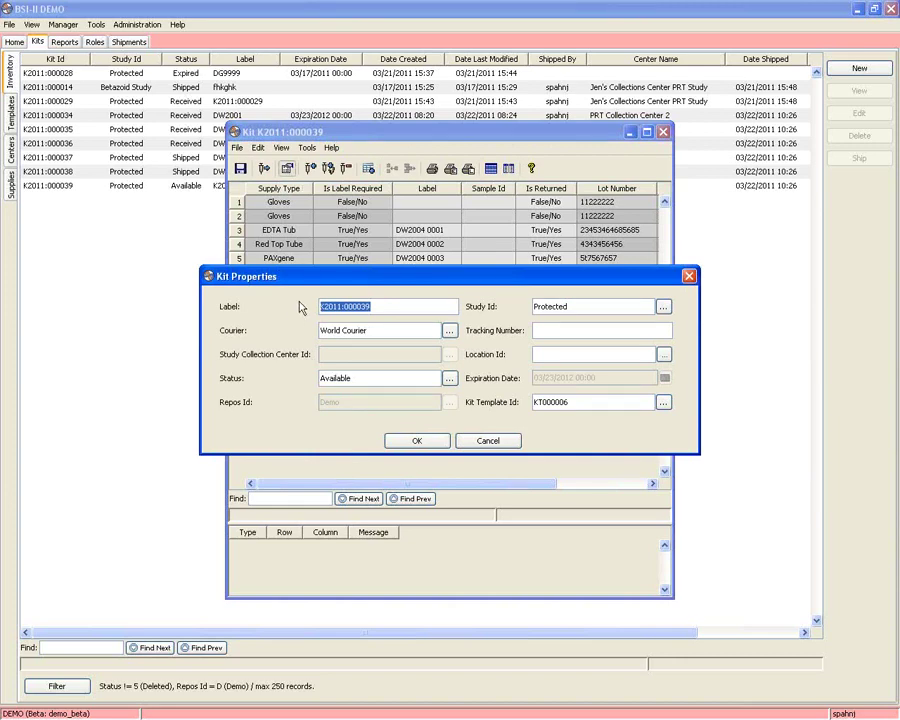
text(DW2005)
click(416, 439)
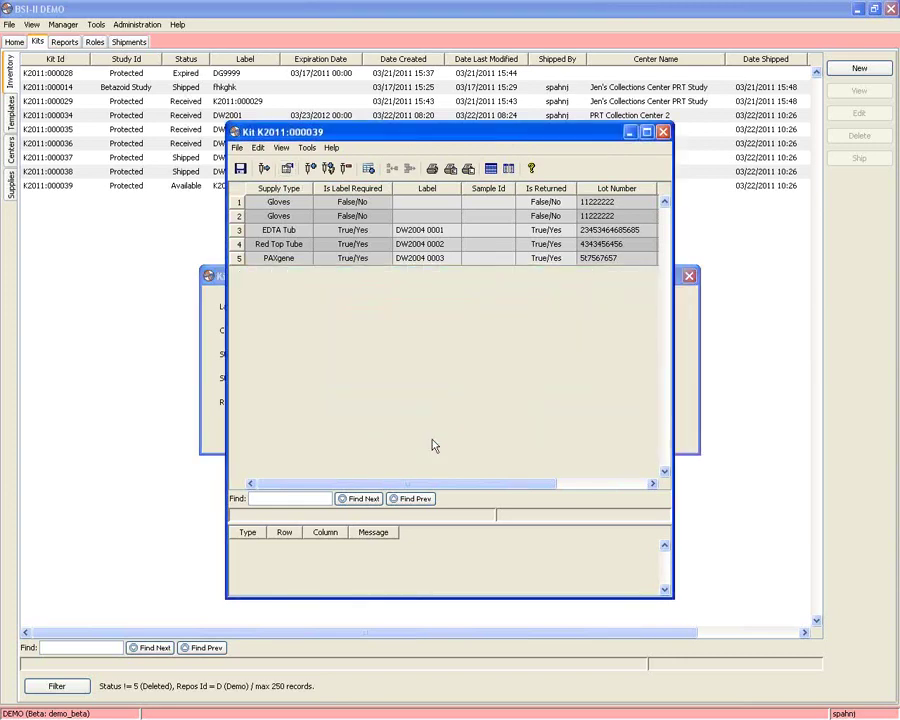
Step: Mass-change the labels of the EDTA, Red Top and PAXgene tubes to a range starting at DW2005 0001, incremented by 1
click(434, 230)
right_click(426, 187)
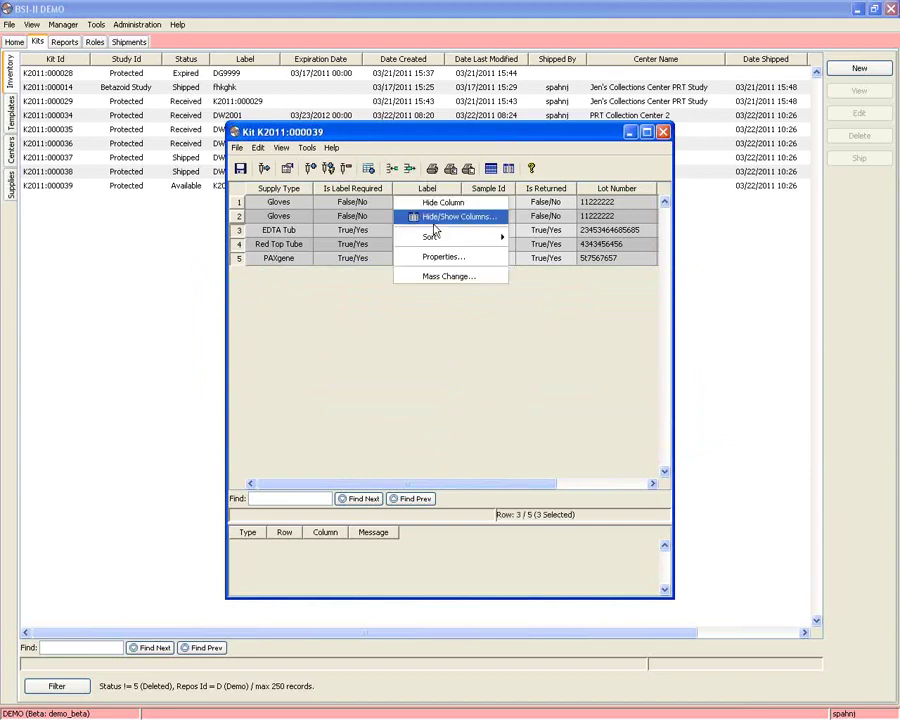
click(447, 276)
click(457, 381)
text(D)
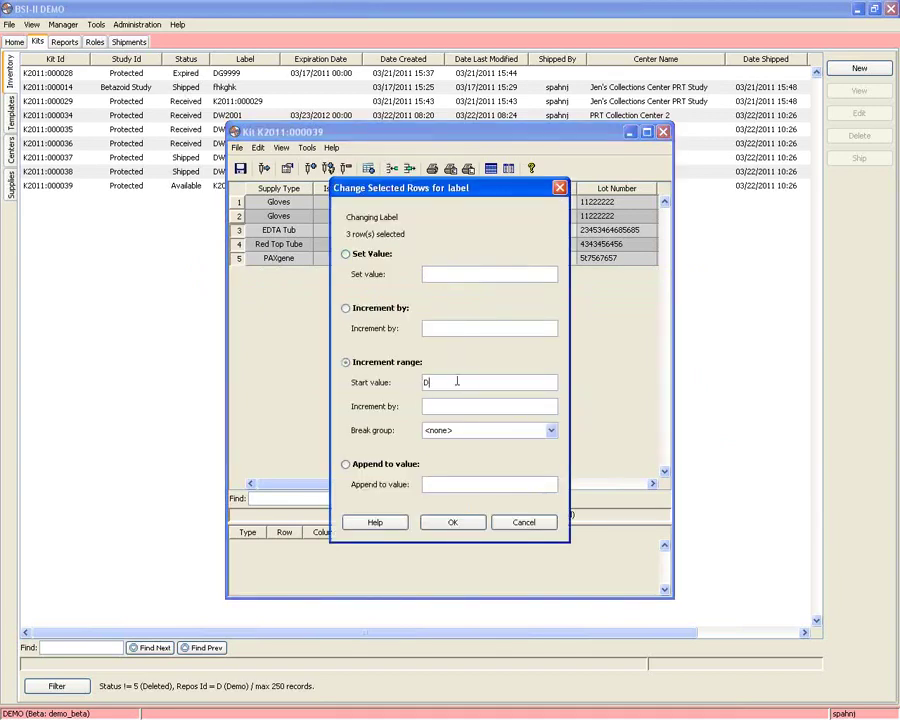
text(W2006)
text( ID)
text(001)
click(452, 522)
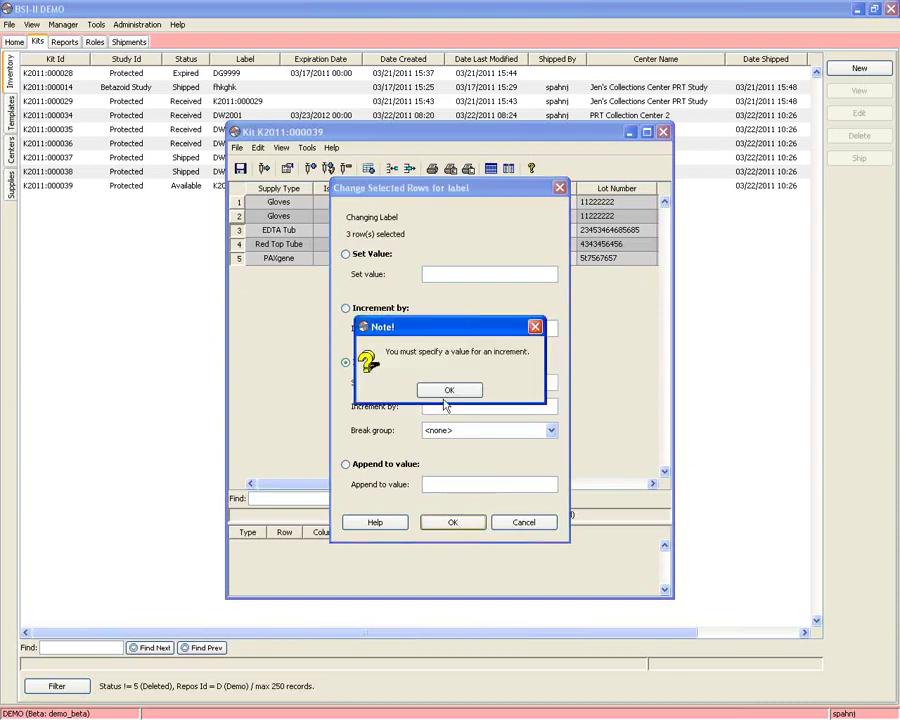
click(449, 390)
click(504, 406)
text(1)
click(452, 523)
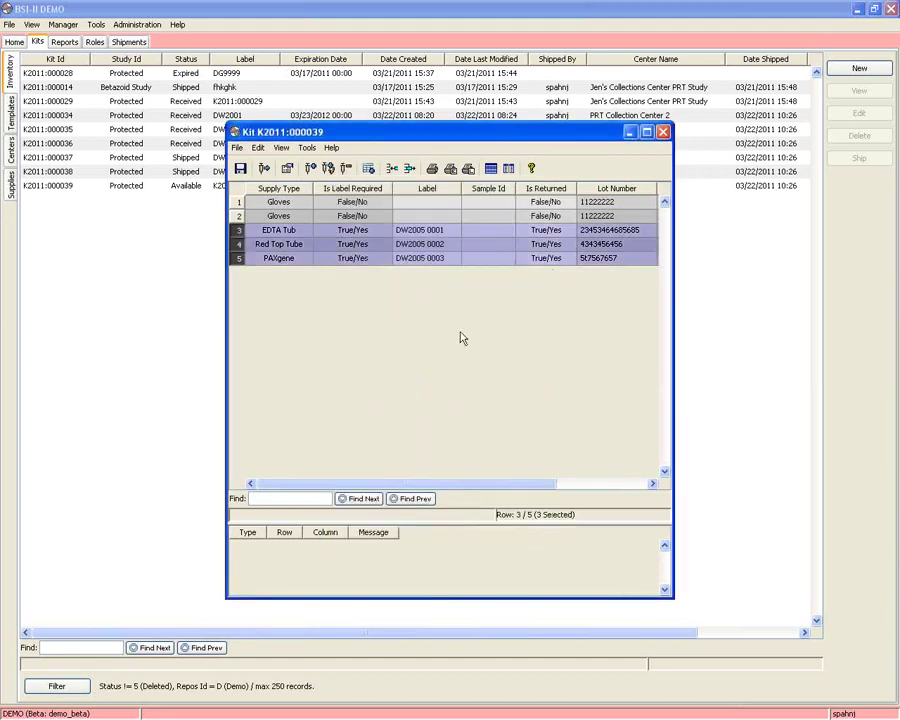
Step: Mass-change the sample ID of the EDTA, Red Top and PAXgene tubes to DW2005, then save and close the kit
right_click(497, 197)
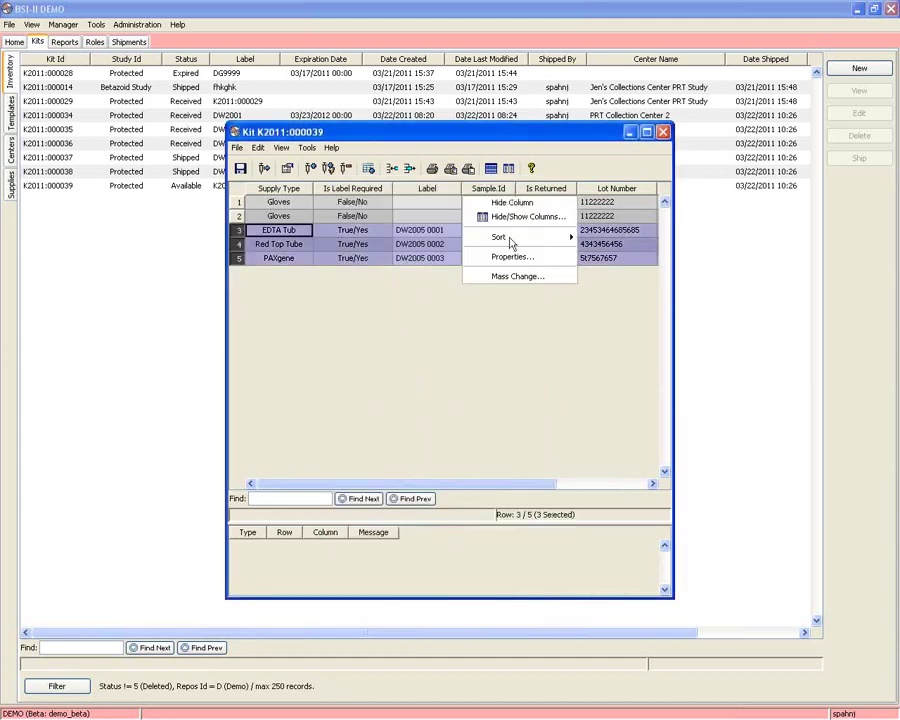
click(526, 278)
text(DW2005)
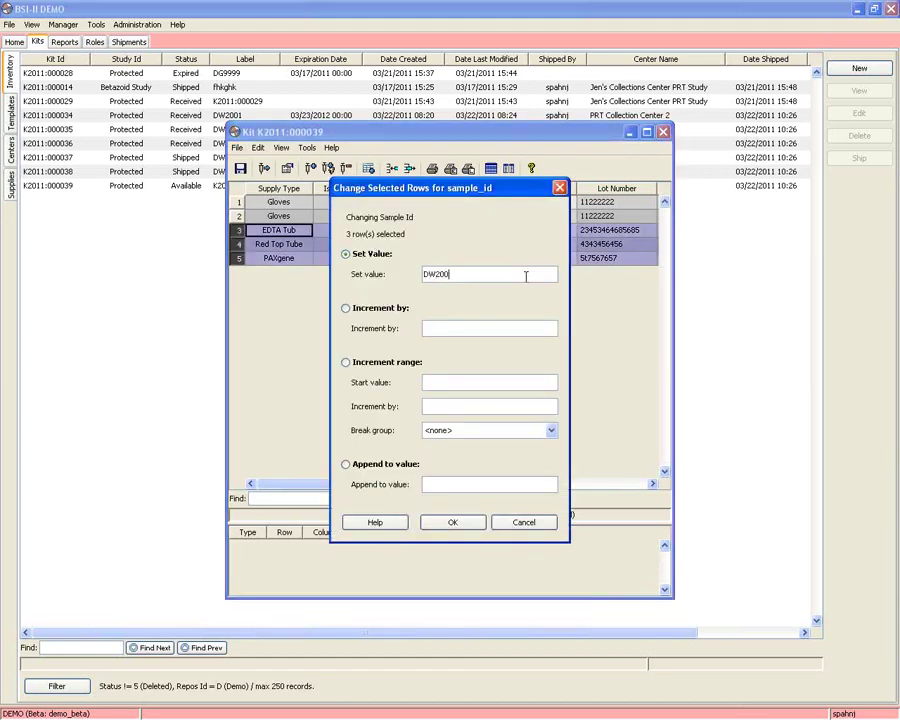
click(452, 522)
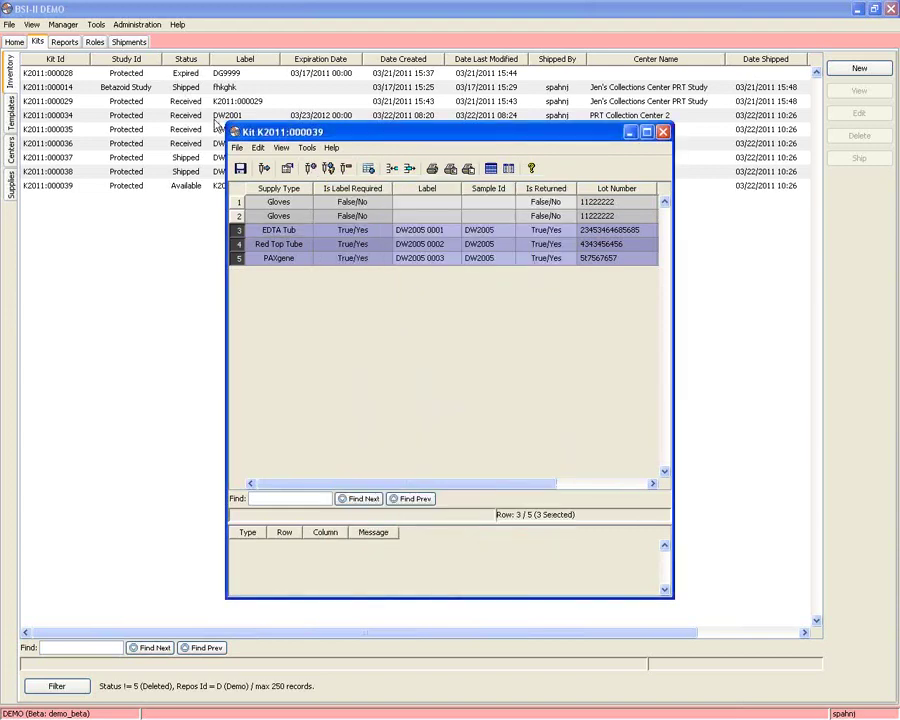
click(240, 169)
click(662, 134)
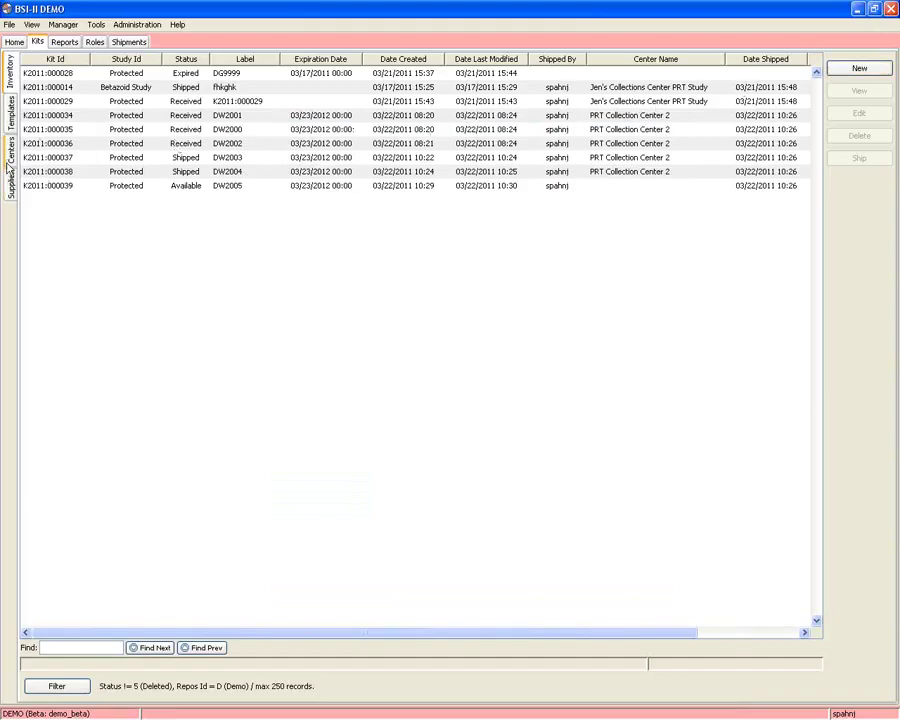
Step: Try setting the new kit minimum shelf life of PRT Collection Center 2 to 0, then close the center without saving
click(11, 148)
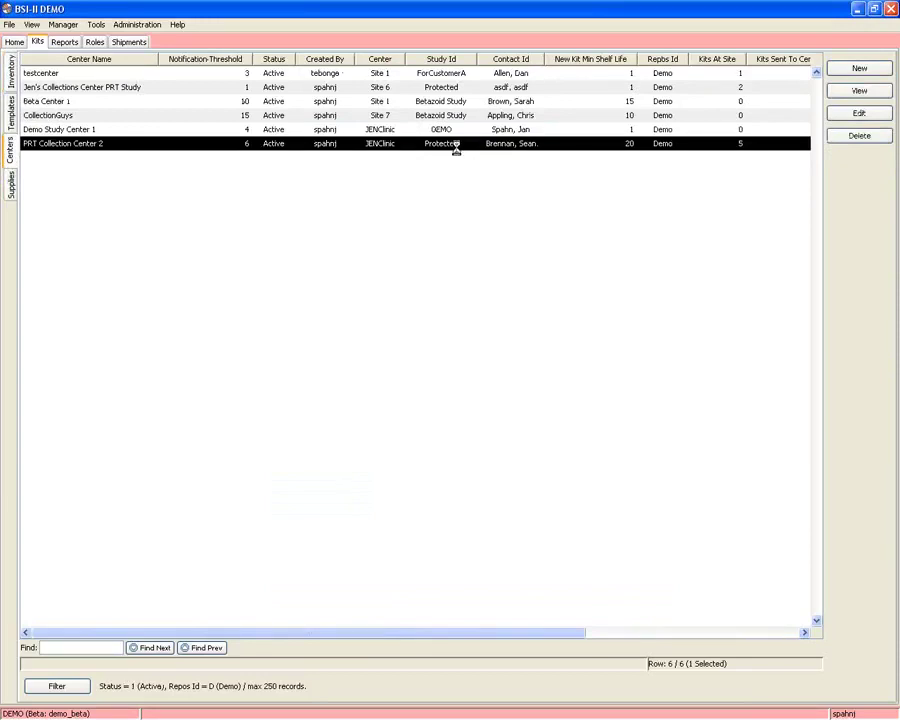
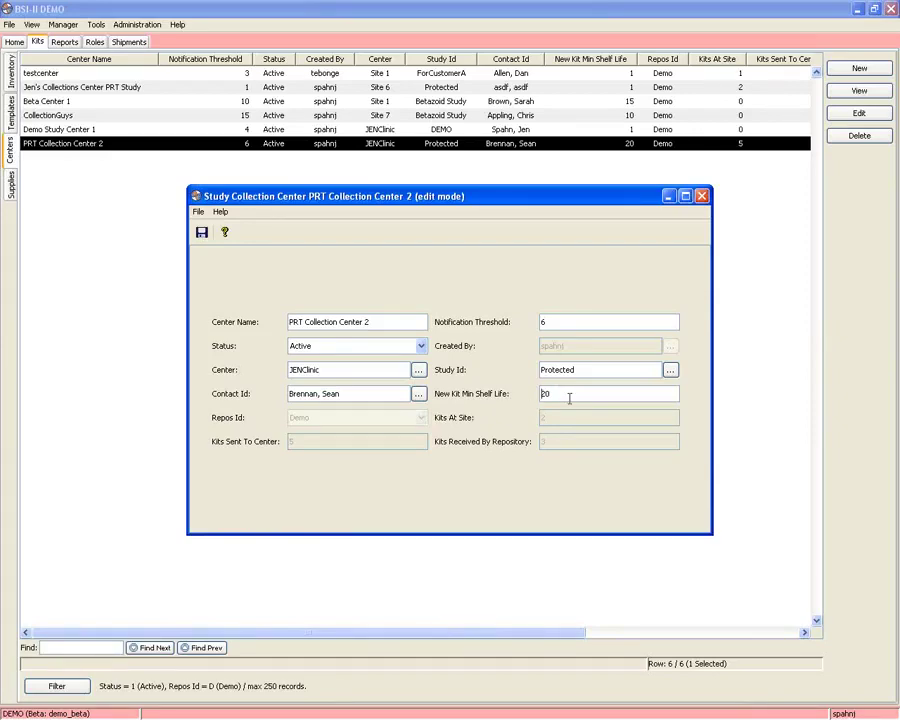
drag(564, 394, 539, 398)
key(BackSpace)
click(566, 317)
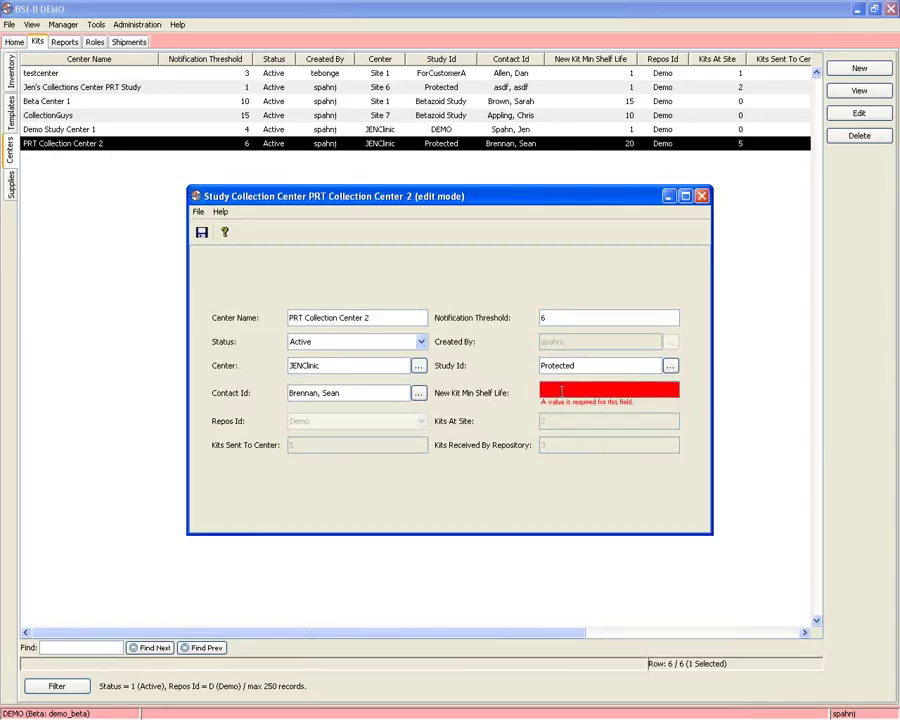
click(562, 391)
text(0)
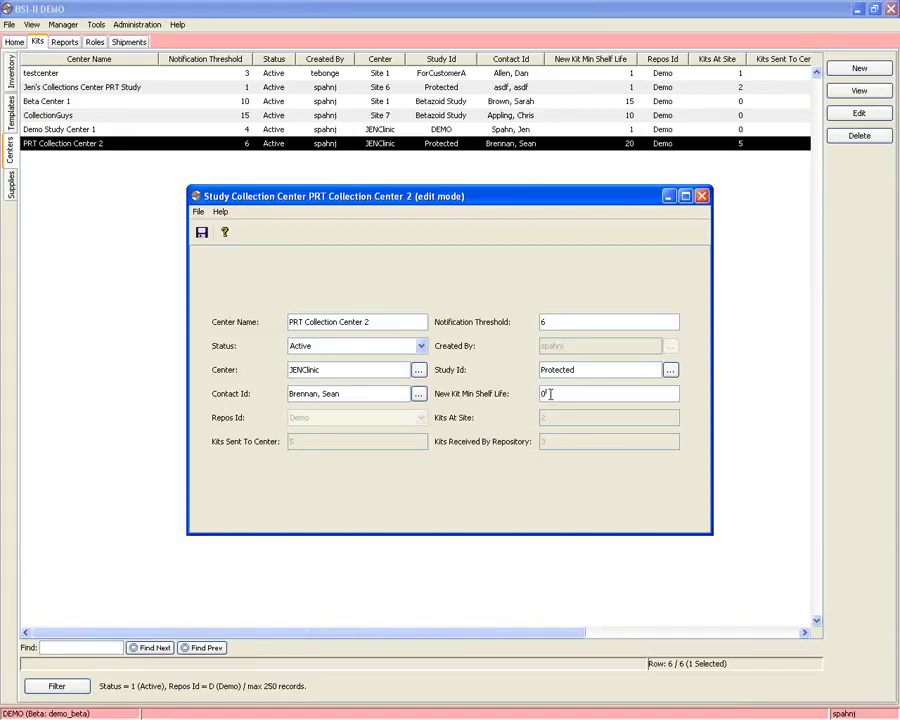
click(701, 196)
click(456, 391)
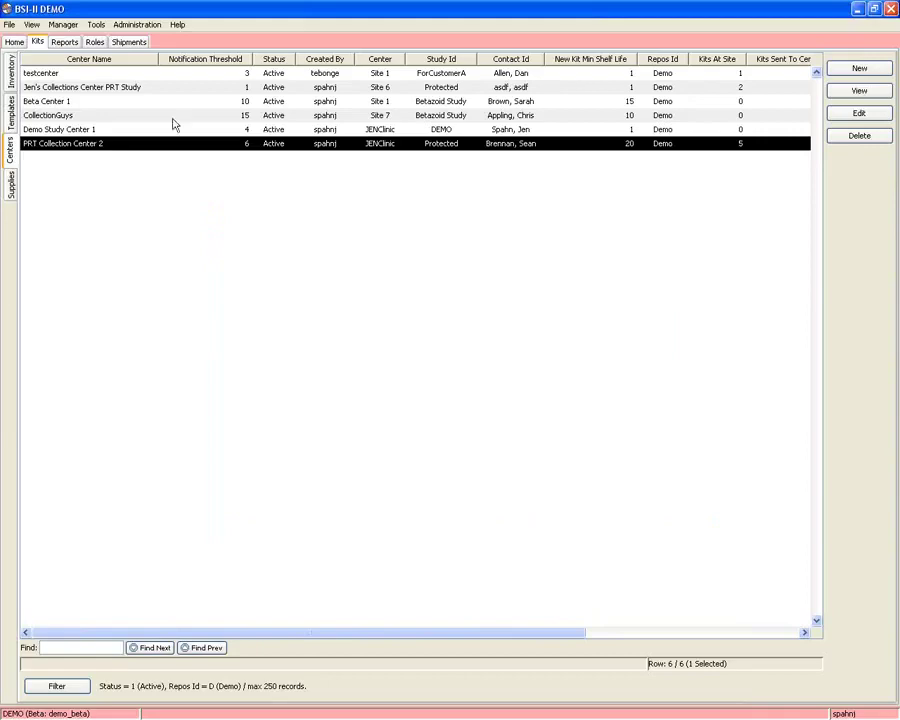
Step: Receive the in-transit World Courier shipment of the Protected study with a received package count of 1
click(12, 66)
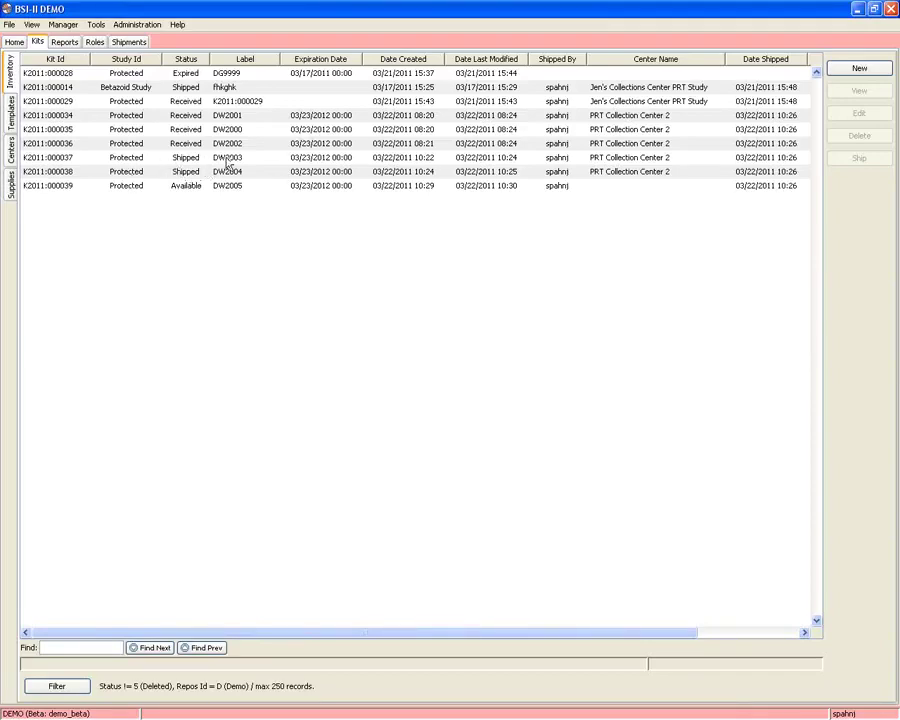
click(124, 42)
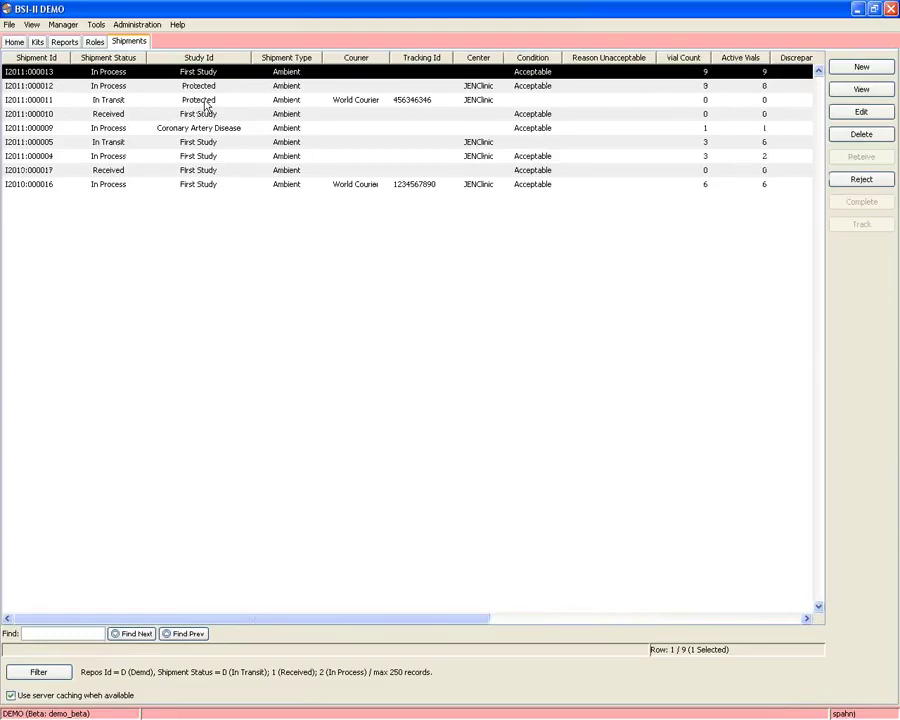
click(144, 102)
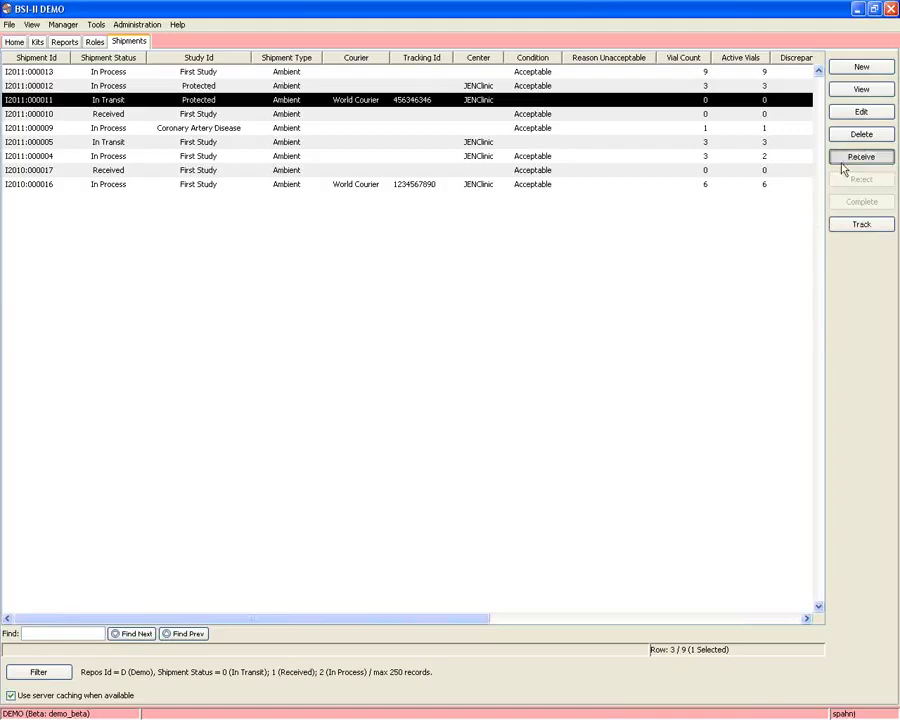
click(850, 159)
click(311, 302)
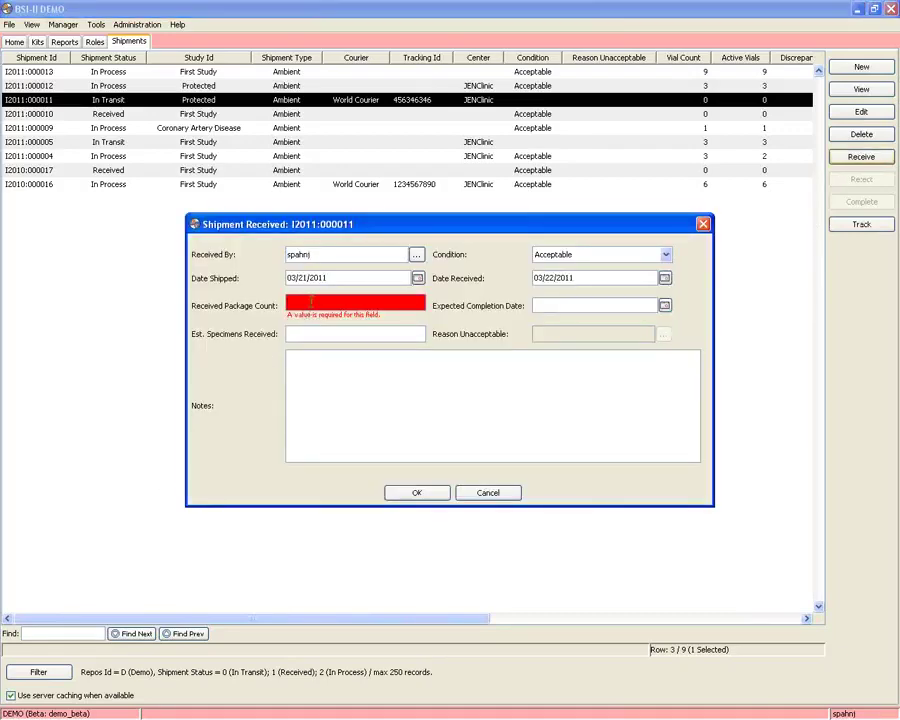
text(1)
click(412, 491)
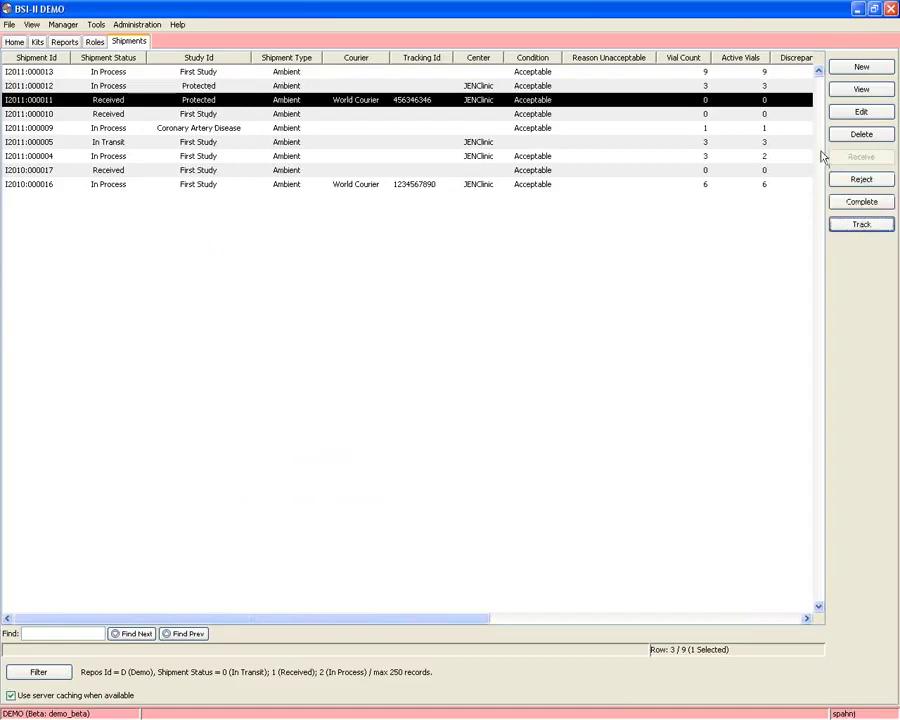
Step: Open the received shipment for editing and list kit labels DW2003 and Dw2004 as received in it
click(861, 113)
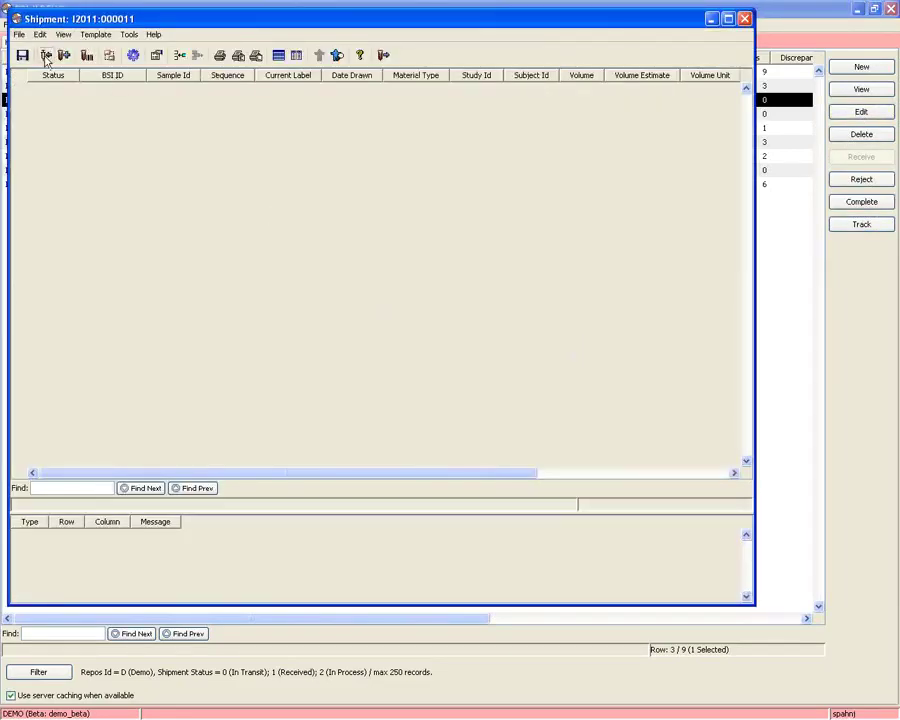
click(46, 57)
click(299, 251)
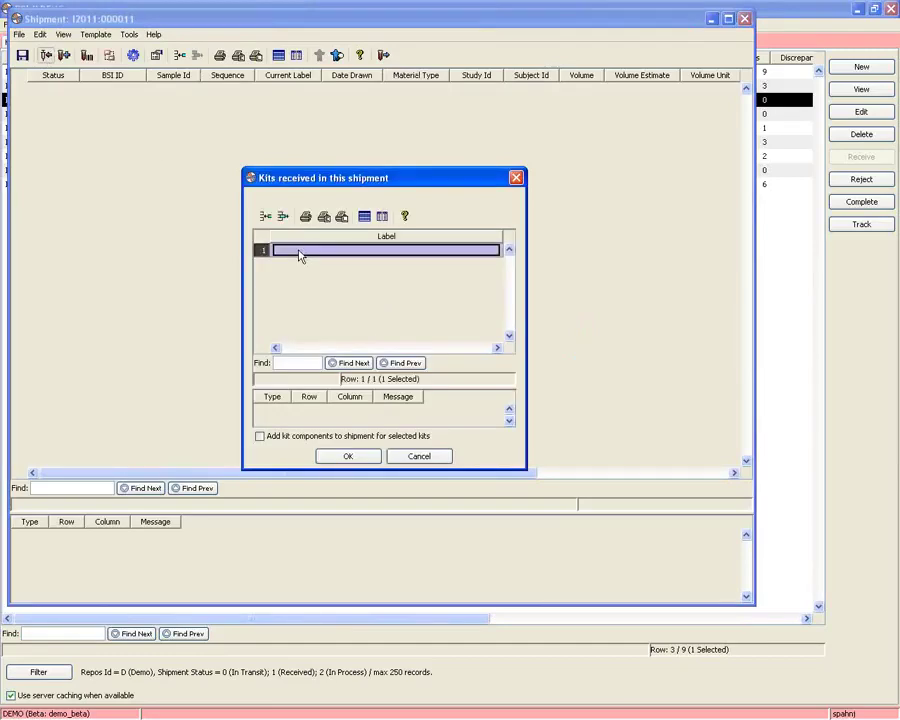
click(299, 251)
text(DW2001)
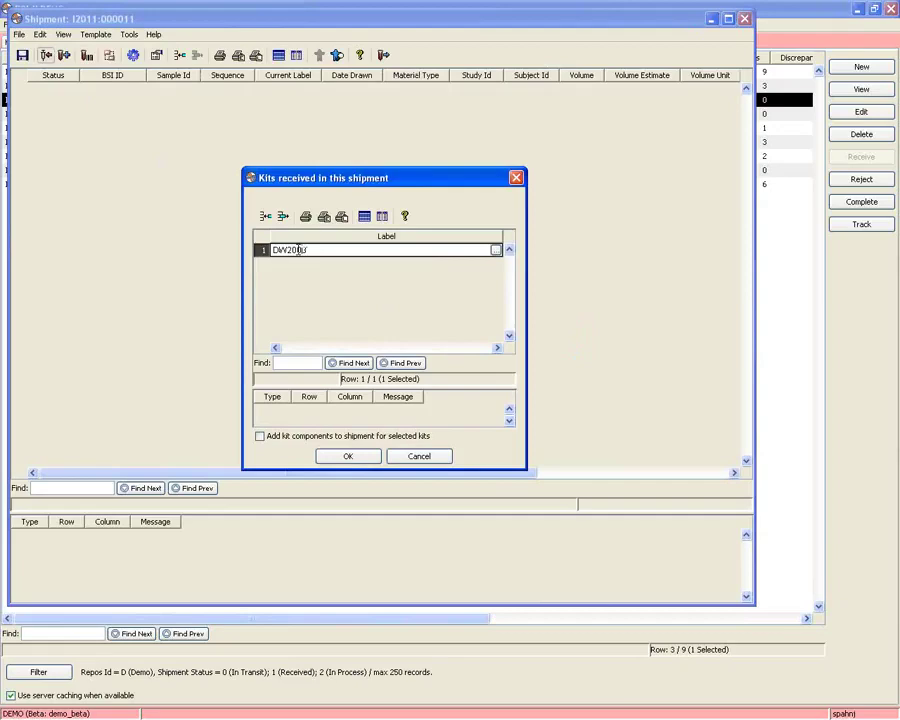
key(Return)
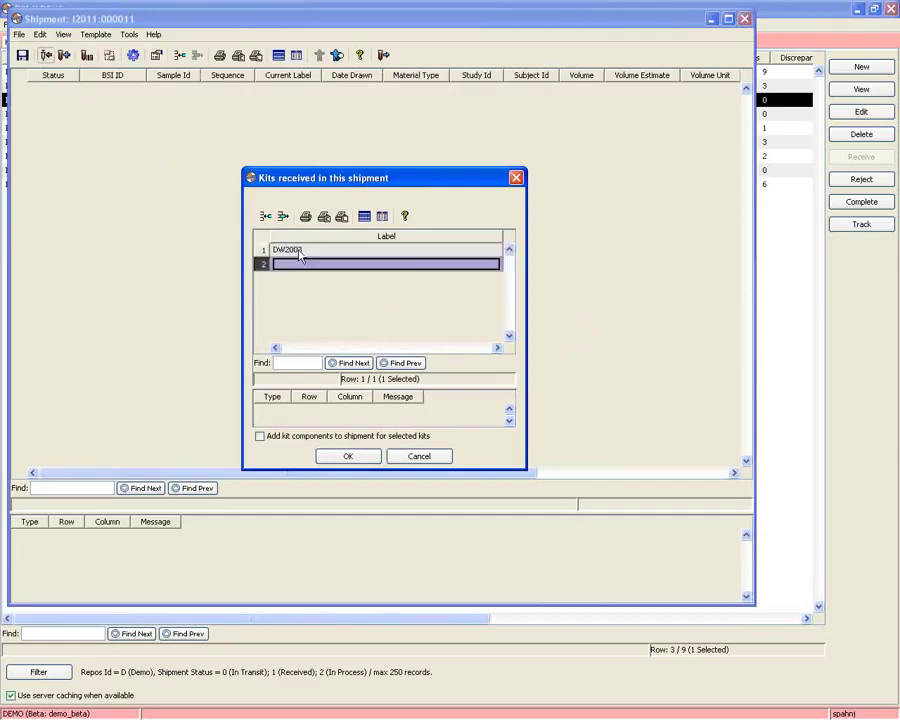
text(Dw2004)
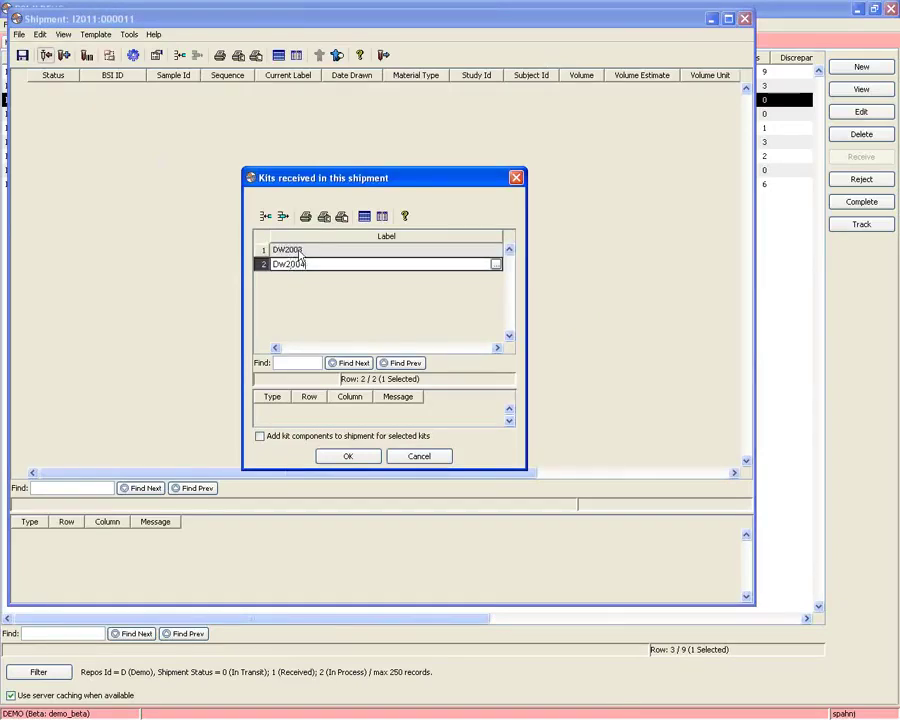
click(320, 252)
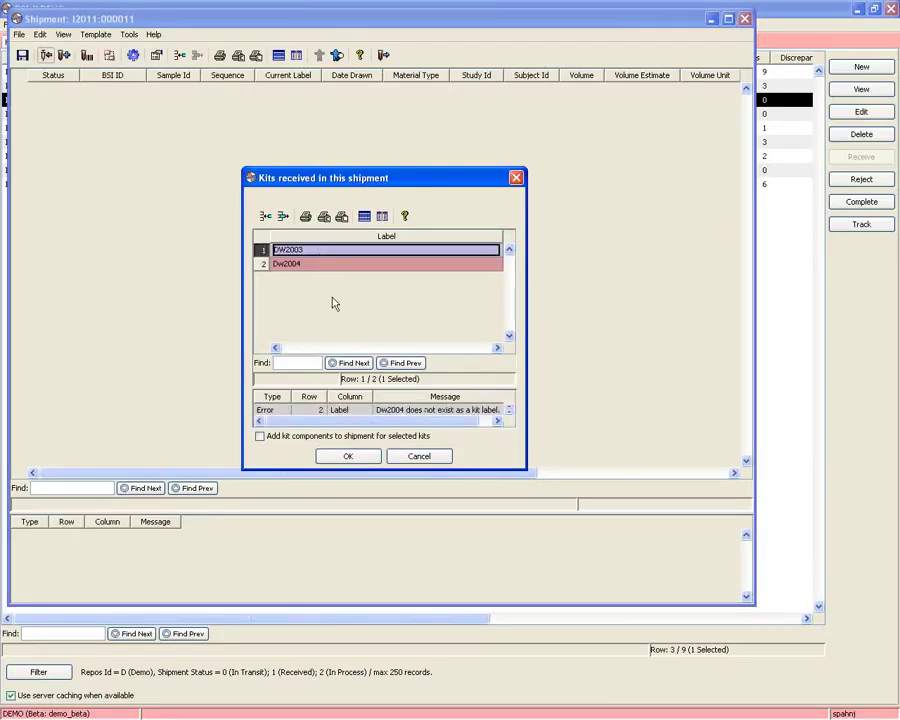
Step: Correct the second received kit's label to DW2004 with a capital W
click(288, 264)
click(287, 264)
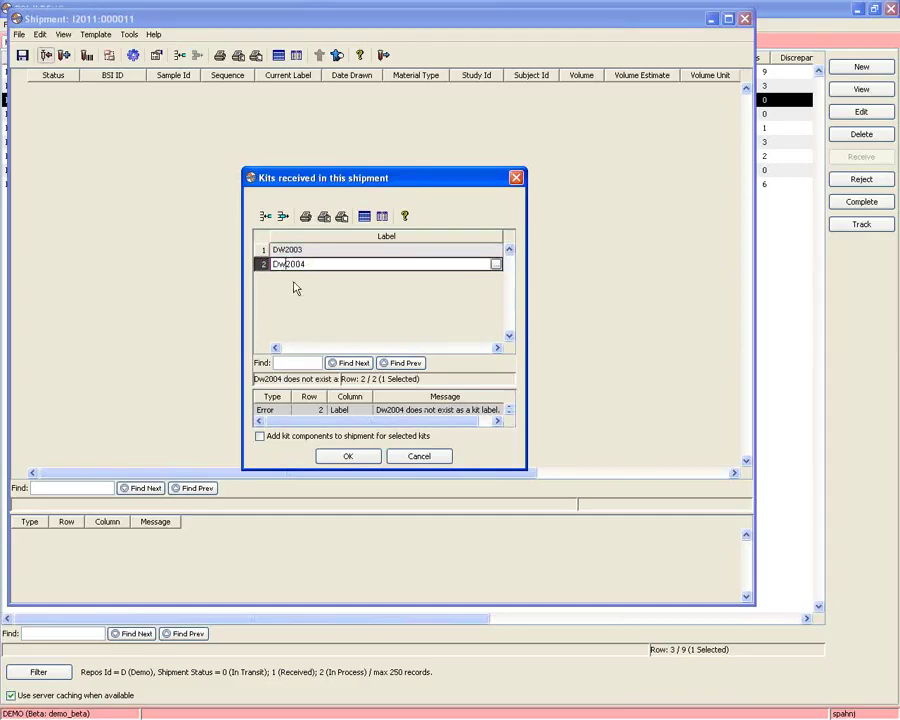
key(BackSpace)
text(W)
key(Return)
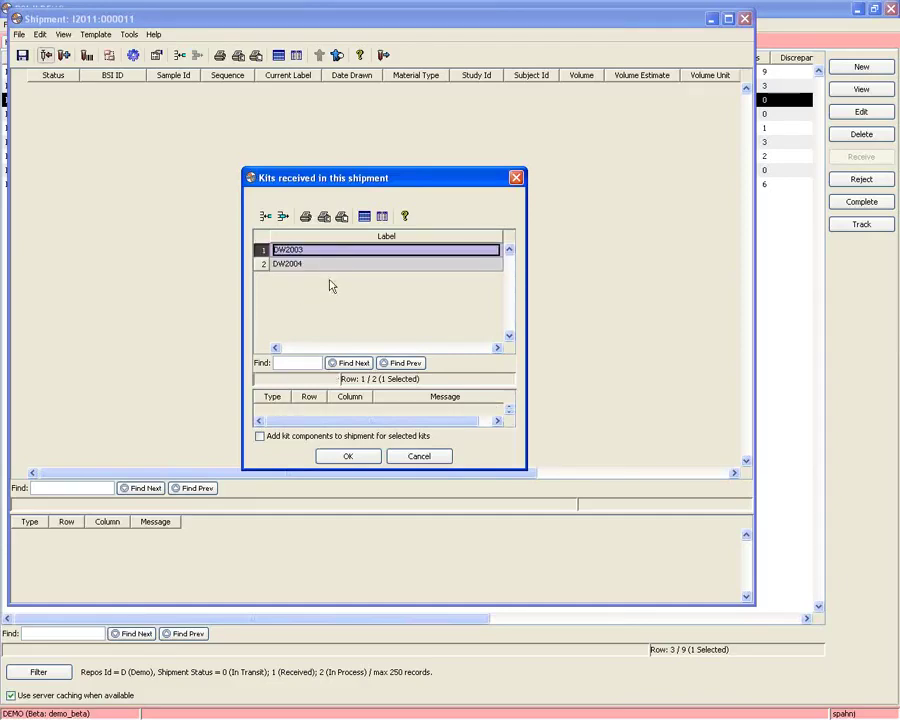
Step: Include the selected kits' components in the shipment, then save and close it
click(267, 439)
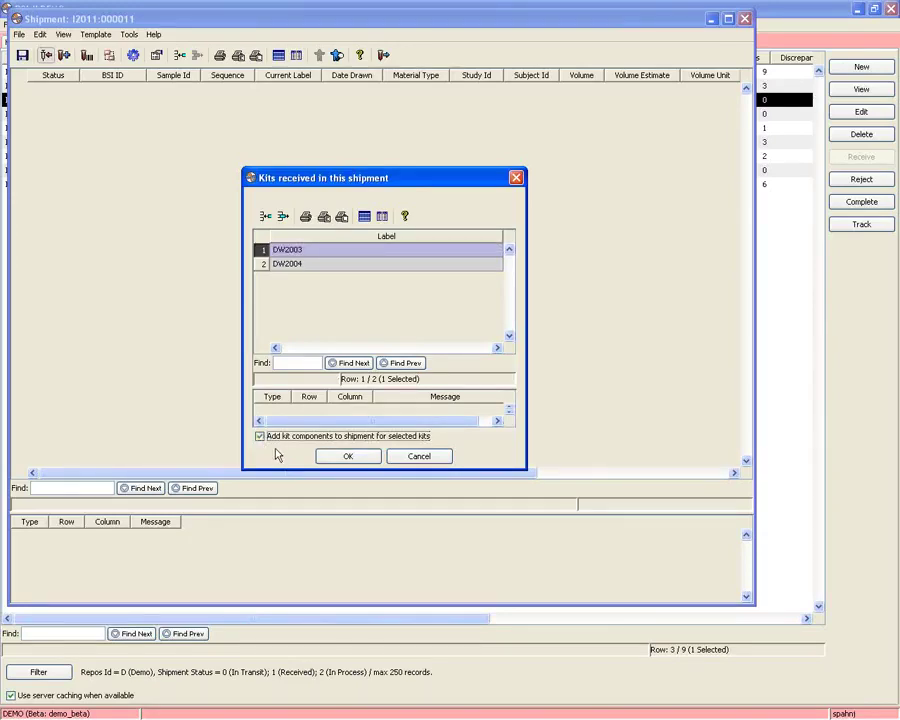
click(350, 457)
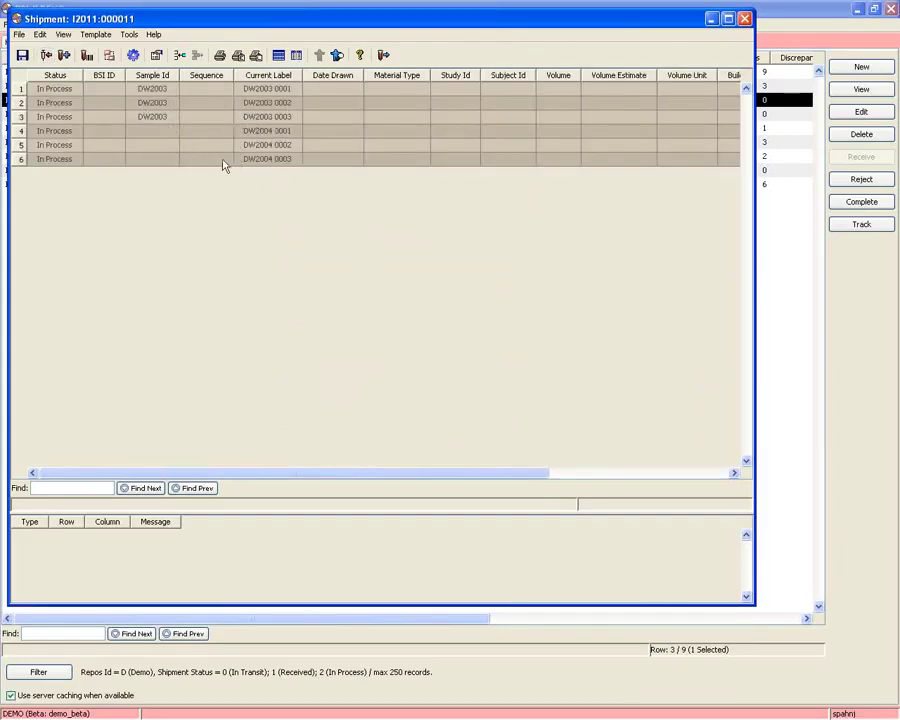
click(22, 55)
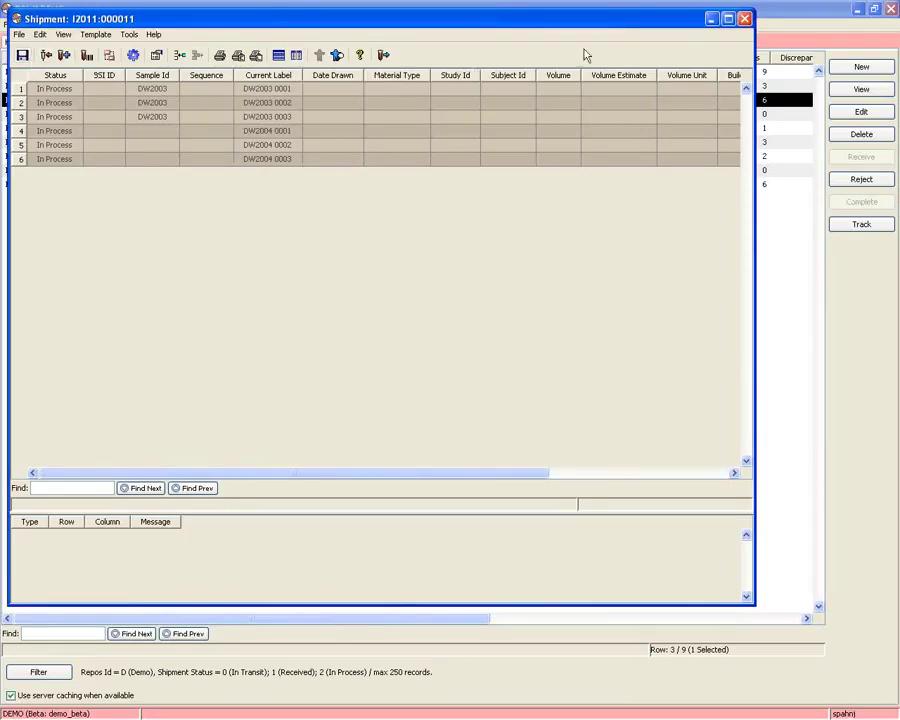
click(744, 20)
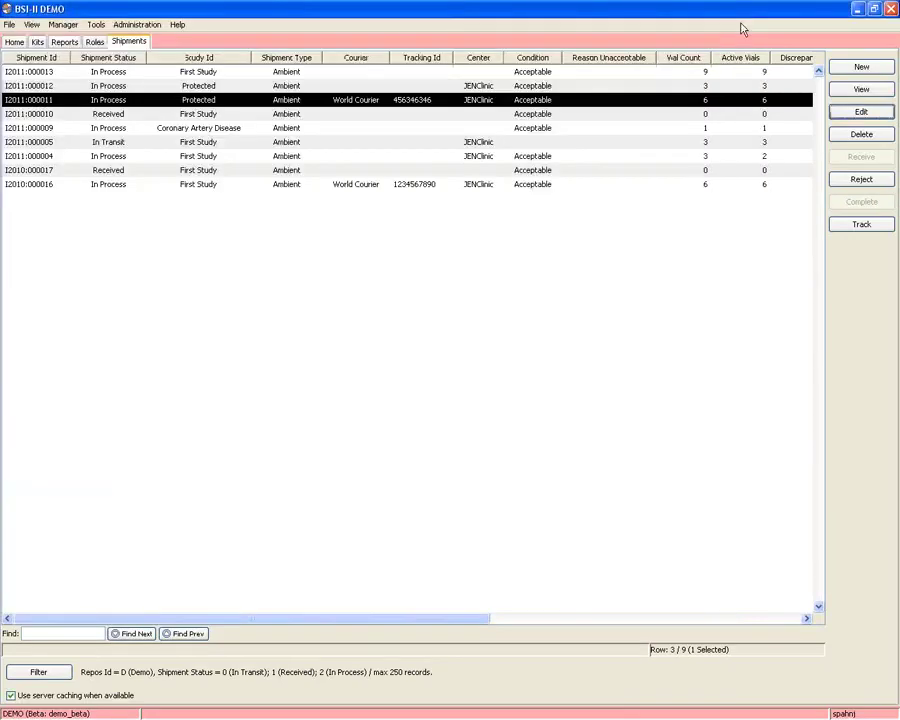
Step: Check the kit inventory statuses and review the supplies in the PRT Template Blood Draw kit template
click(37, 42)
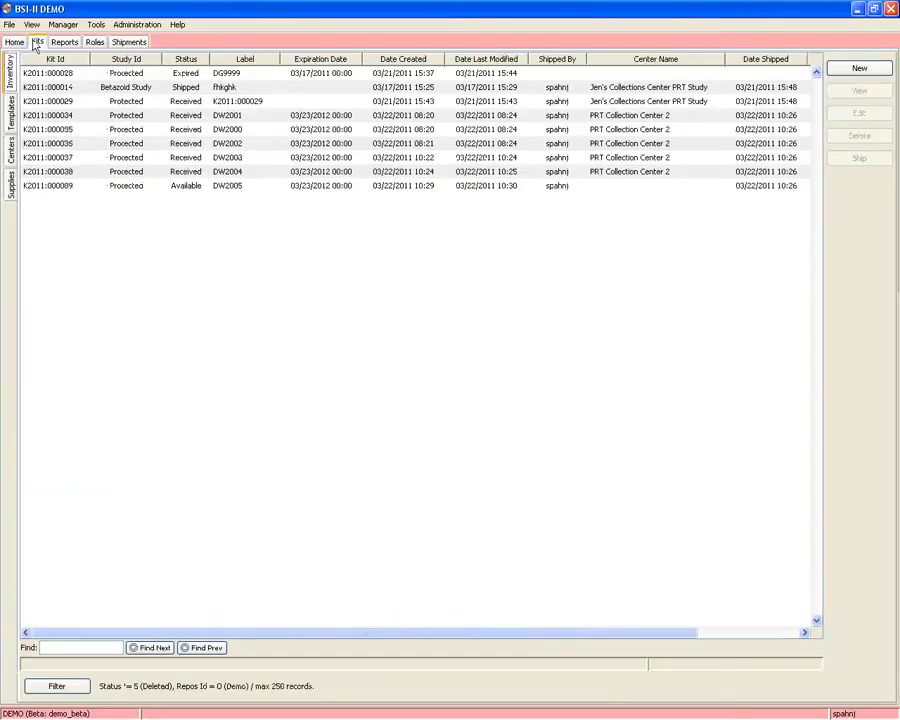
click(13, 125)
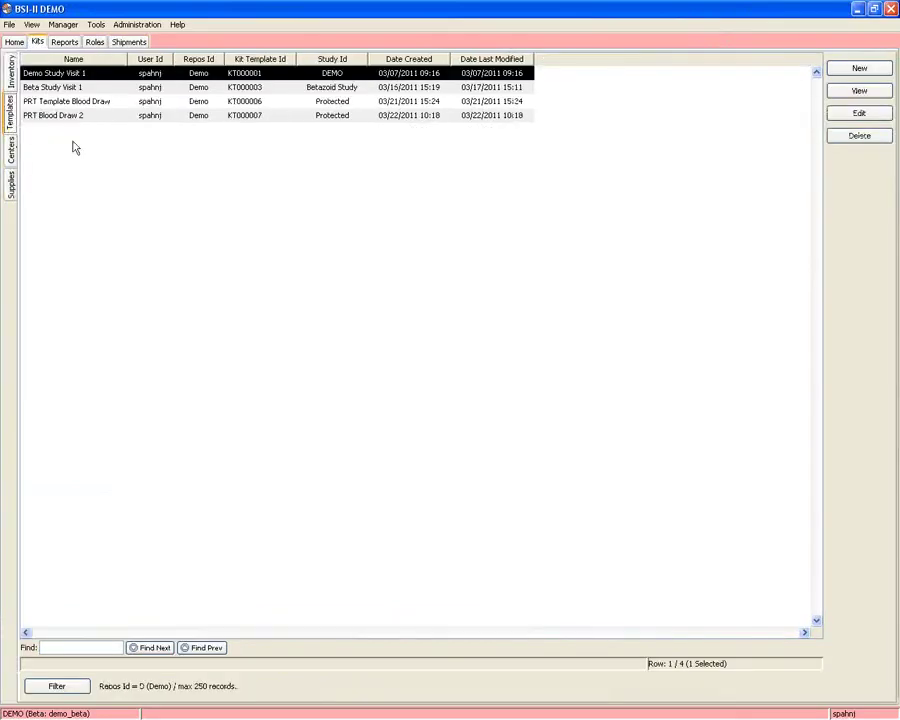
click(209, 106)
double_click(209, 112)
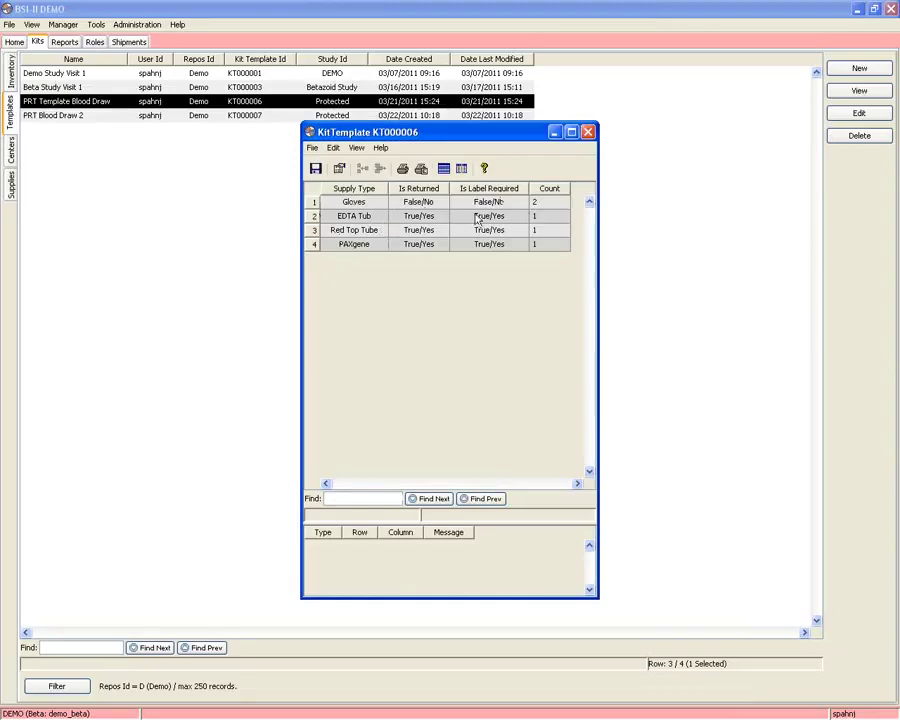
click(586, 132)
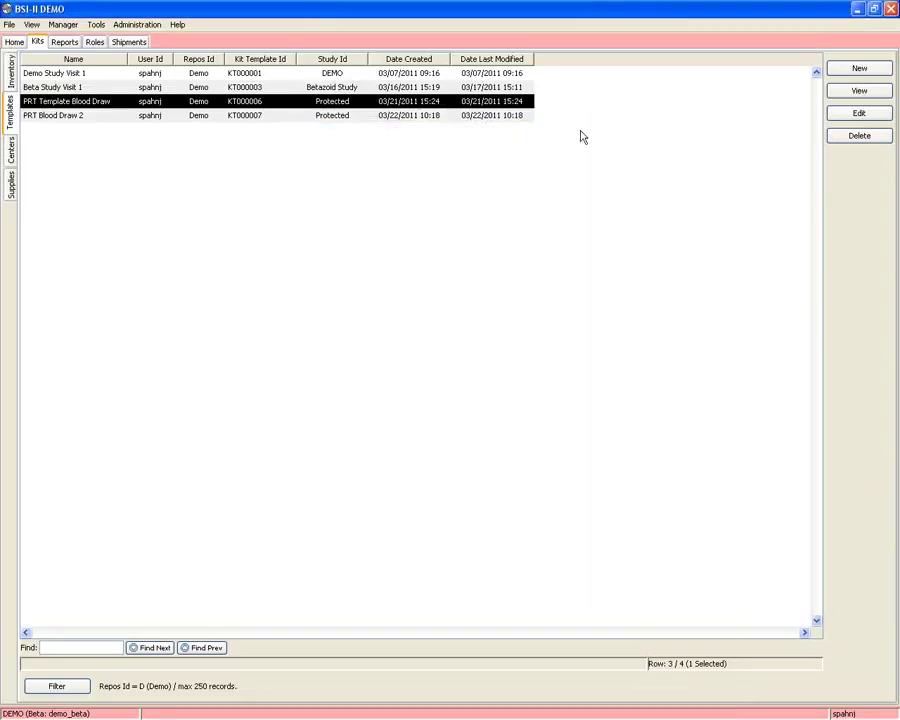
Step: Review the components of kit DW2005 in the inventory, close it and select the expired kit DG9999
click(12, 60)
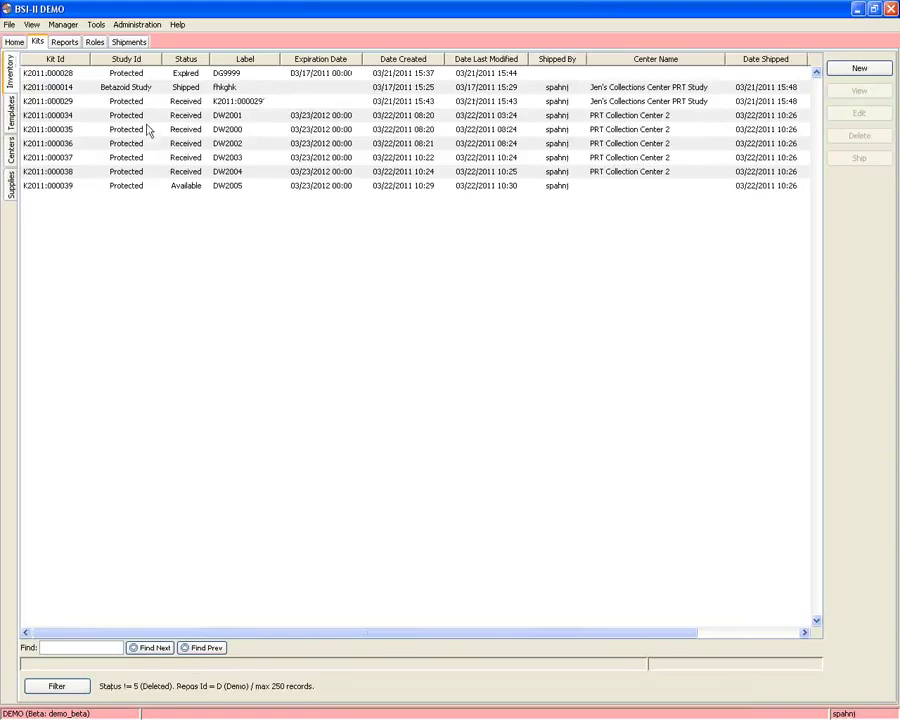
click(185, 187)
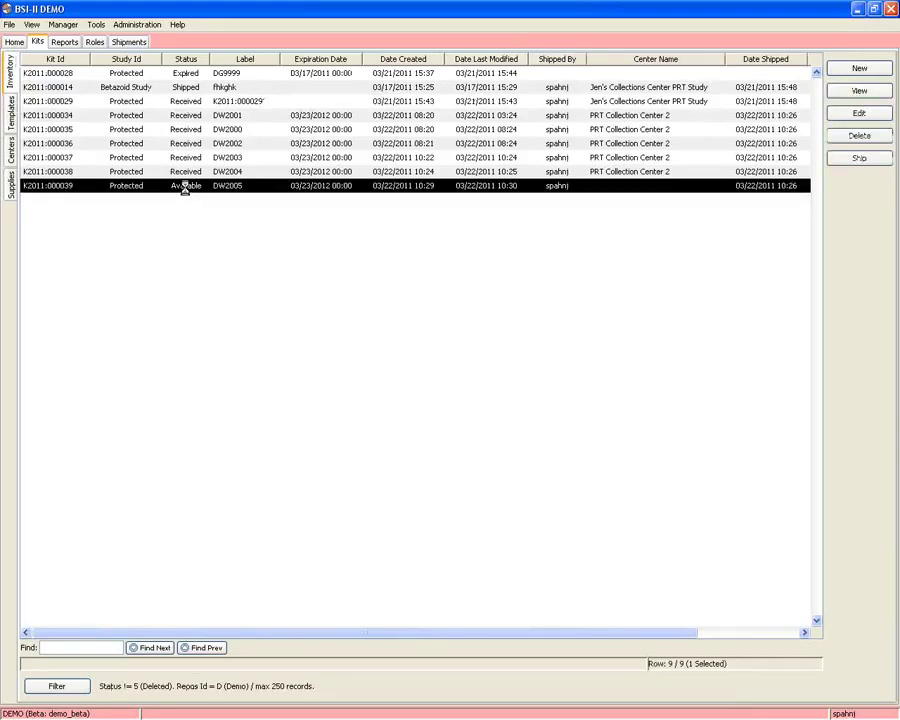
double_click(185, 187)
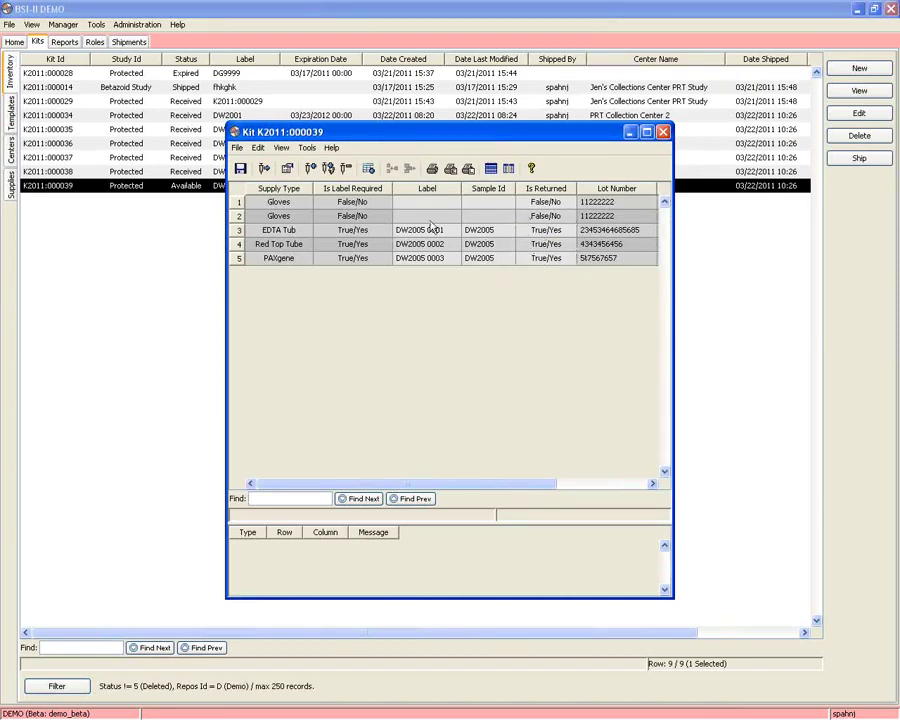
click(664, 133)
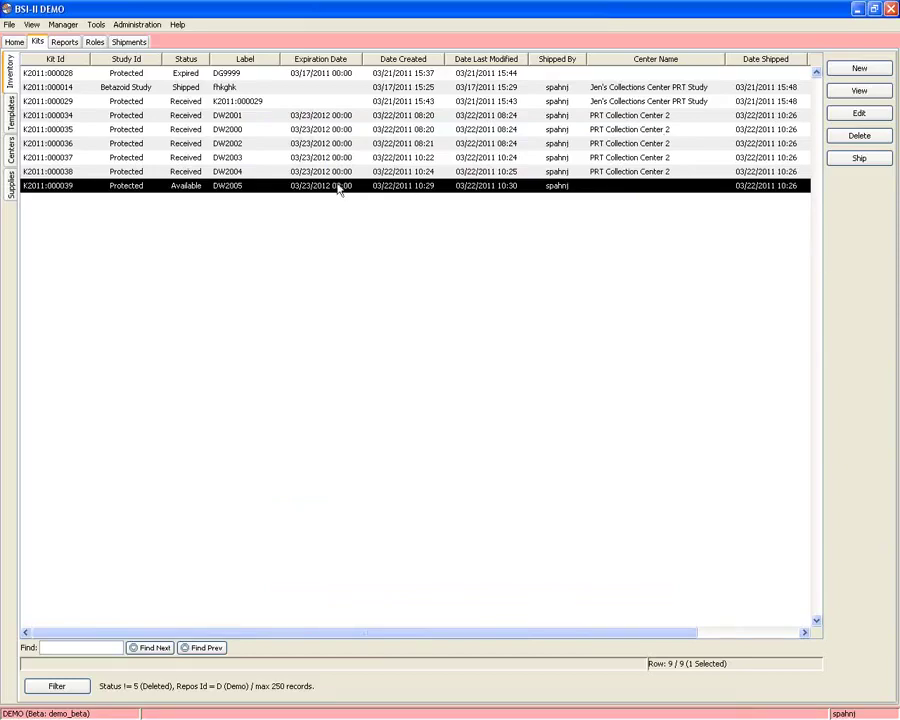
click(236, 74)
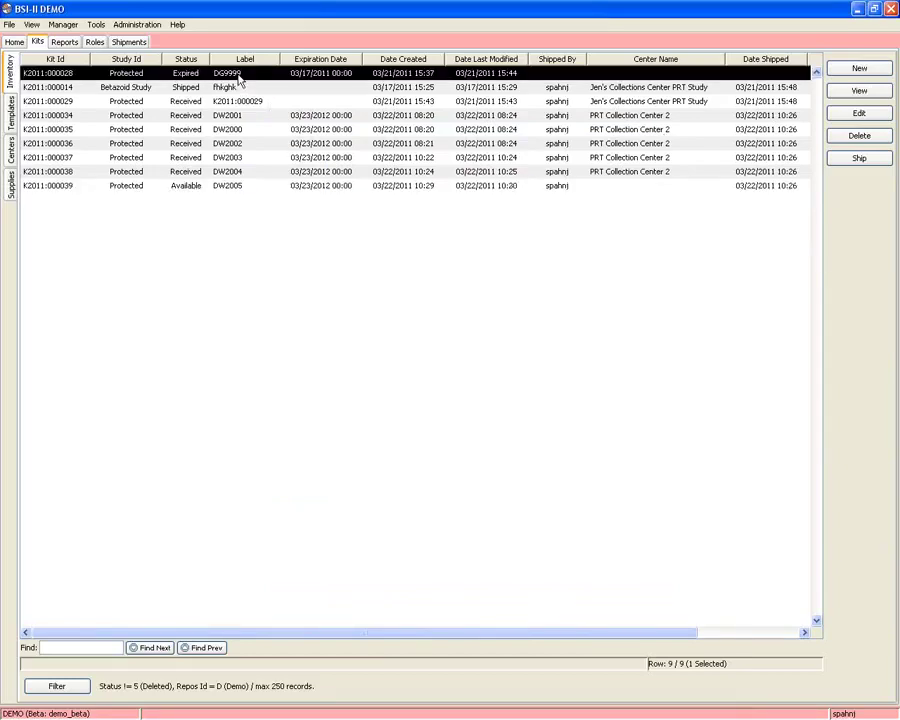
Step: Edit expired kit DG9999 and empty its EDTA Tub and PAXgene components without restocking them to the supply inventory
click(851, 114)
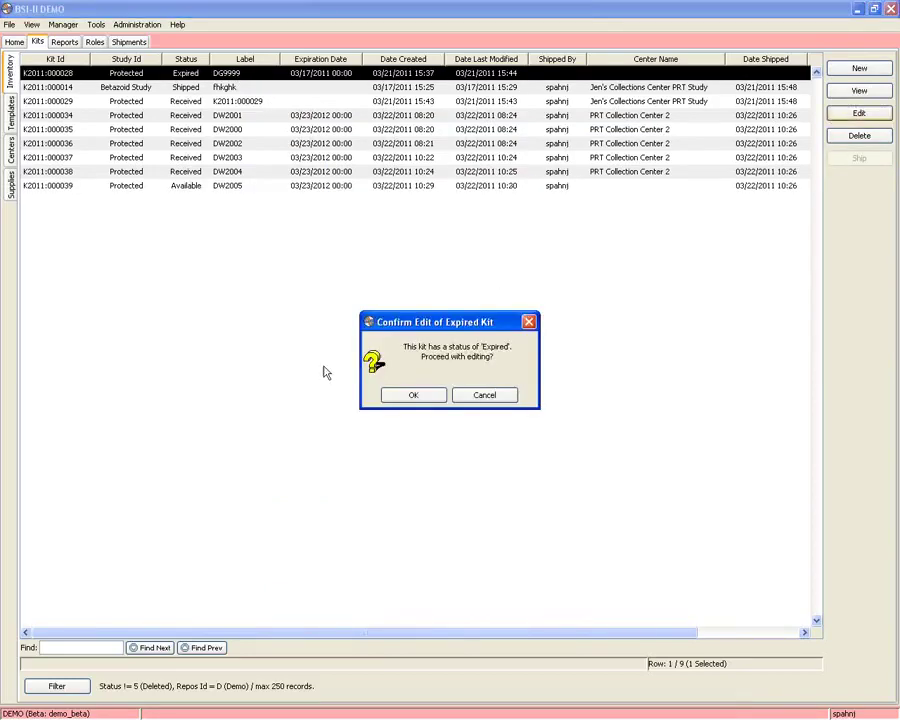
click(395, 395)
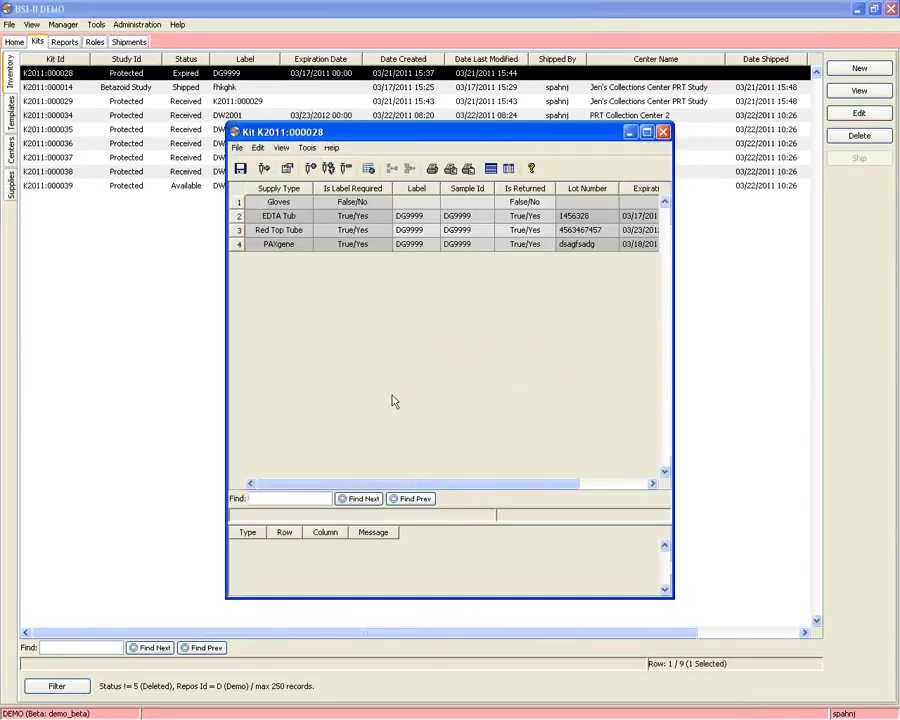
drag(225, 347, 118, 347)
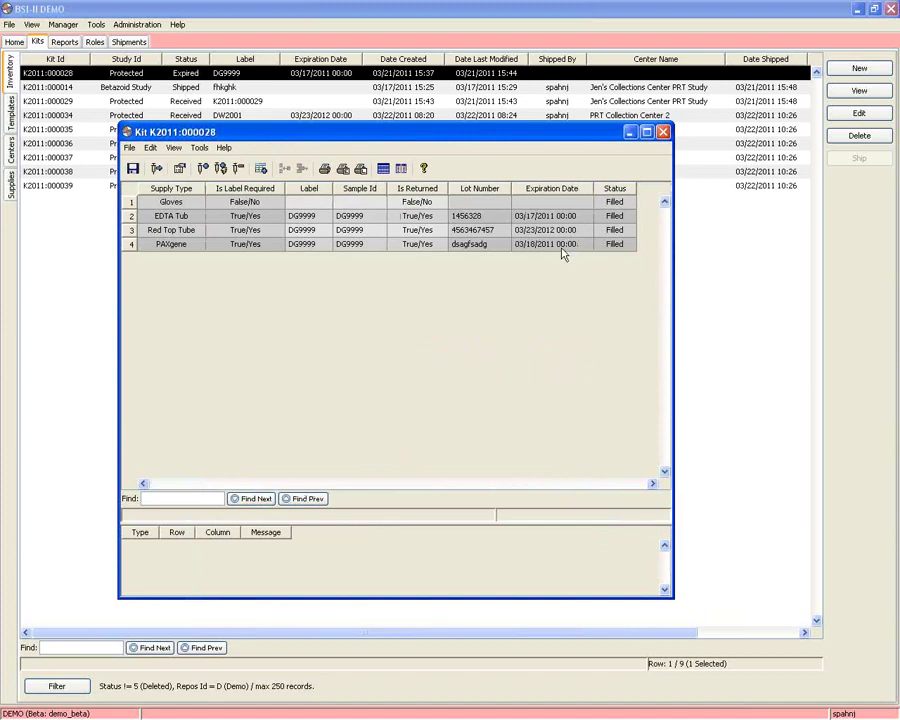
click(129, 216)
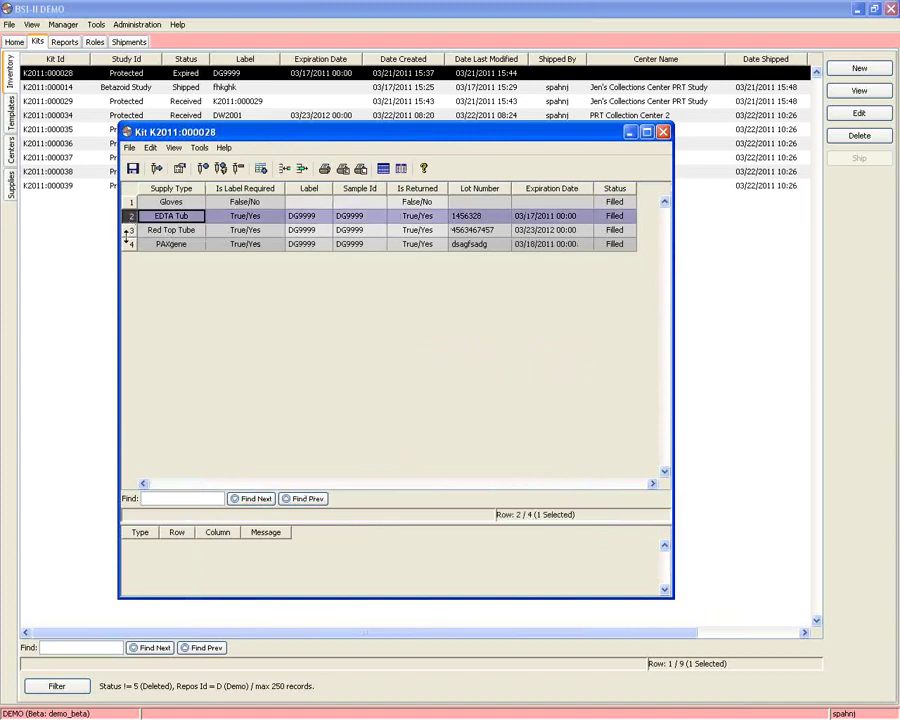
ctrl+click(130, 244)
click(239, 169)
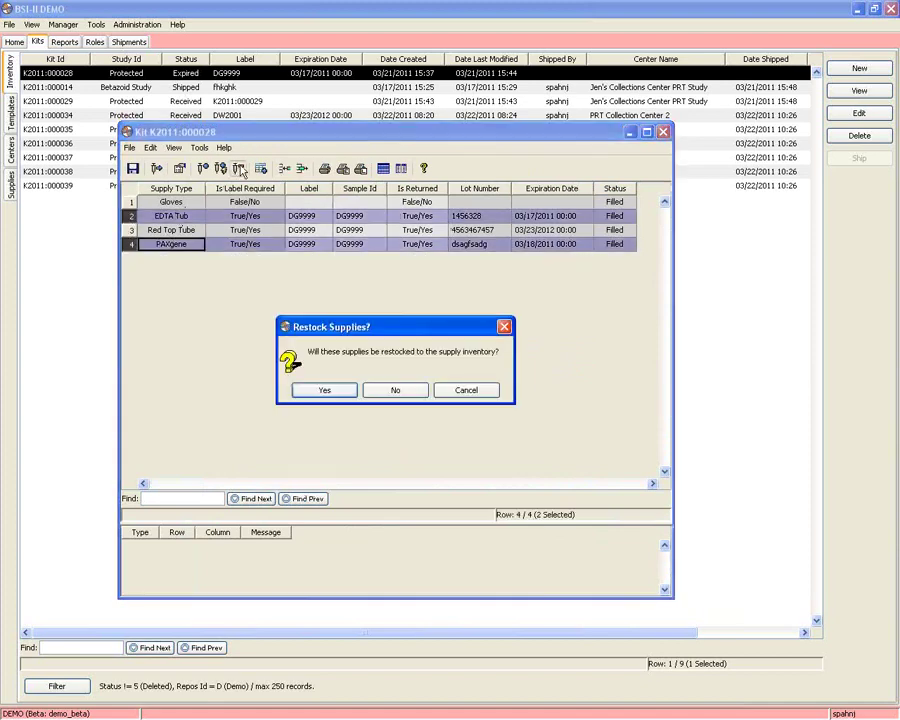
click(395, 391)
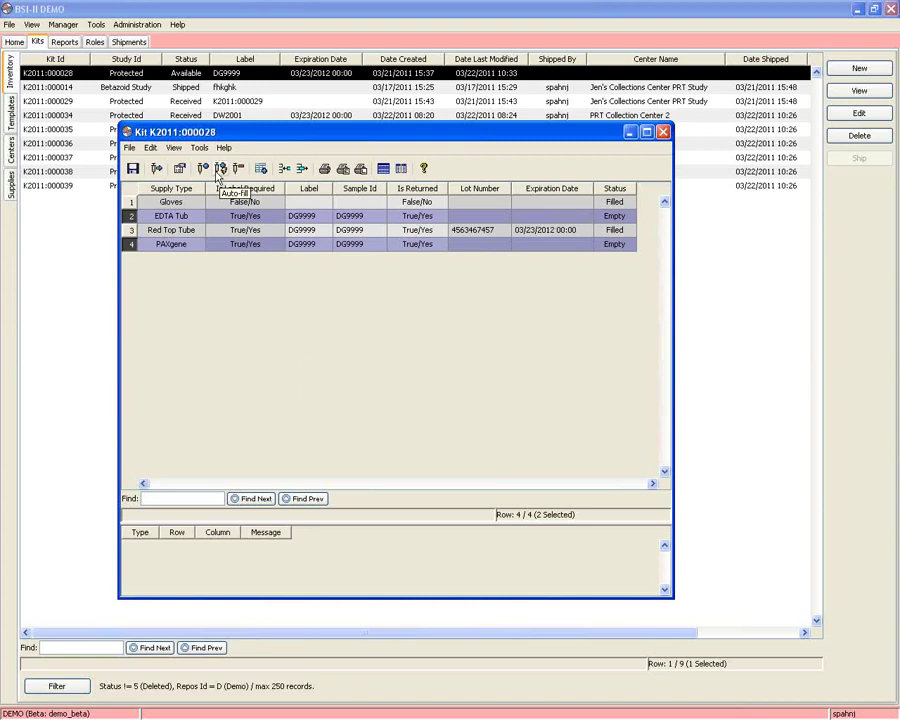
Step: Auto-fill the selected empty components of kit DG9999 from the supply inventory and close the kit
click(220, 169)
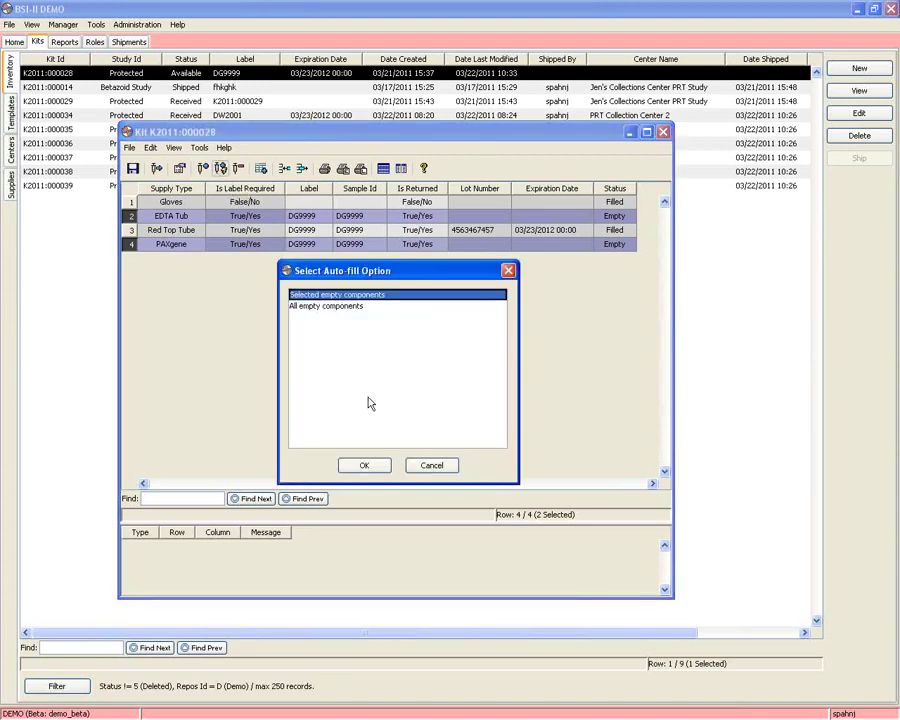
click(366, 466)
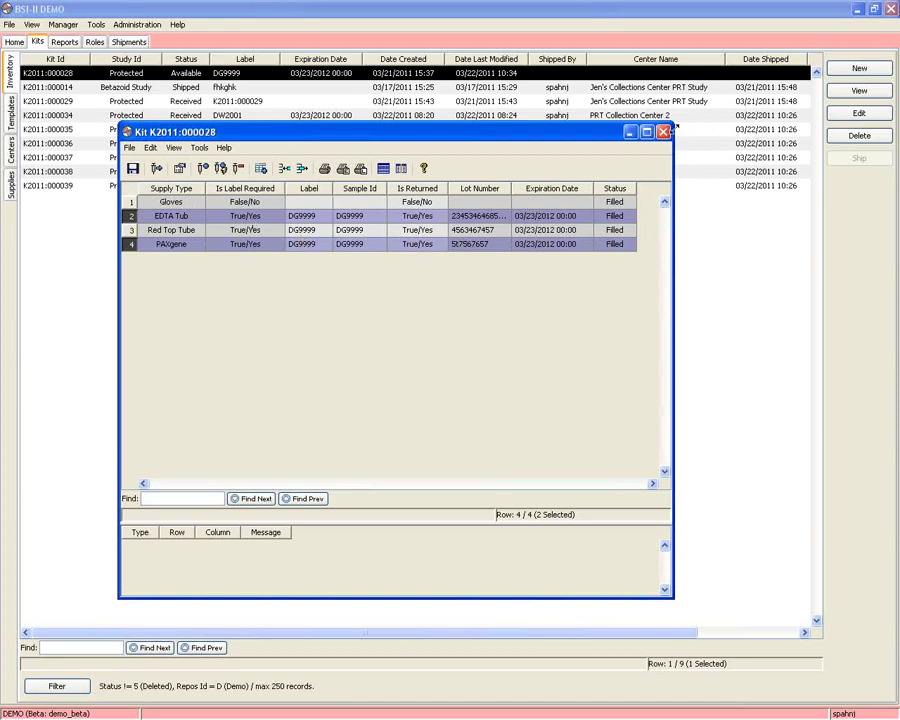
click(662, 132)
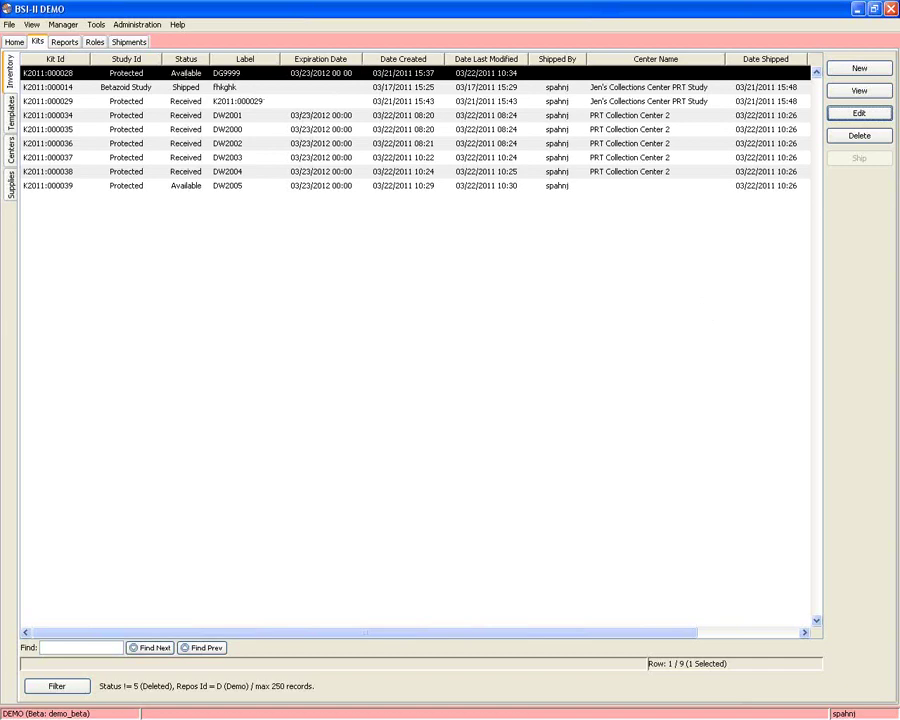
Step: Review the kit labels in the World Courier shipment for the Protected study, close it and return to the kit inventory
click(128, 41)
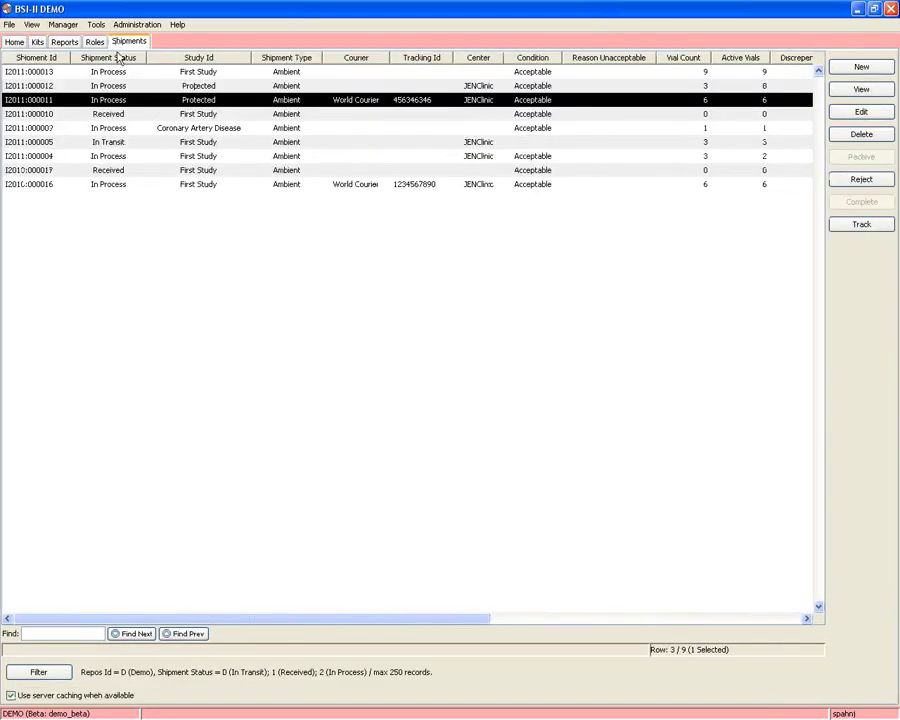
double_click(232, 102)
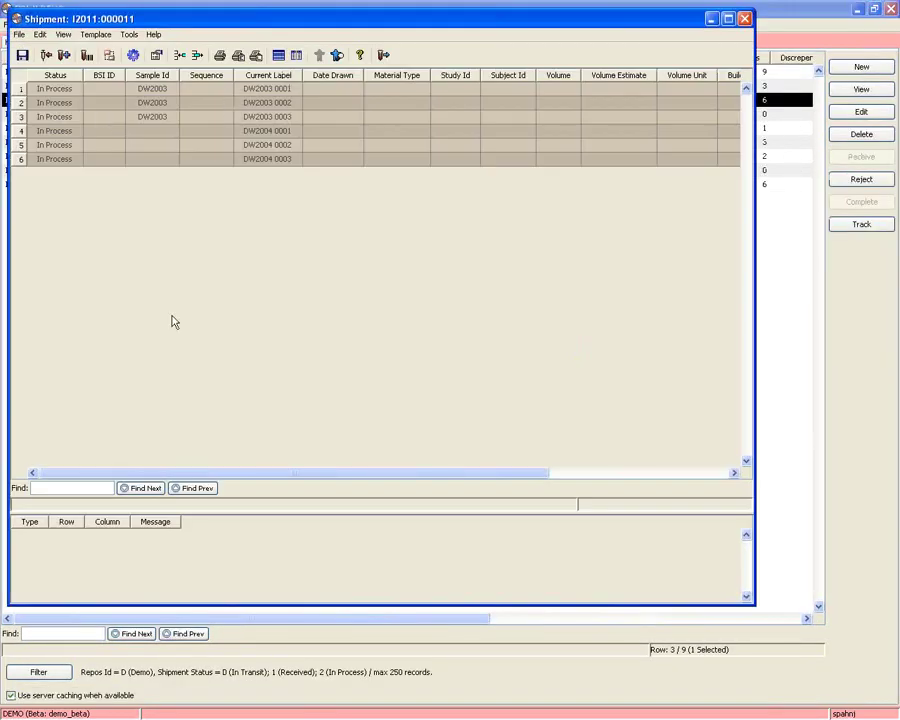
click(744, 19)
click(37, 41)
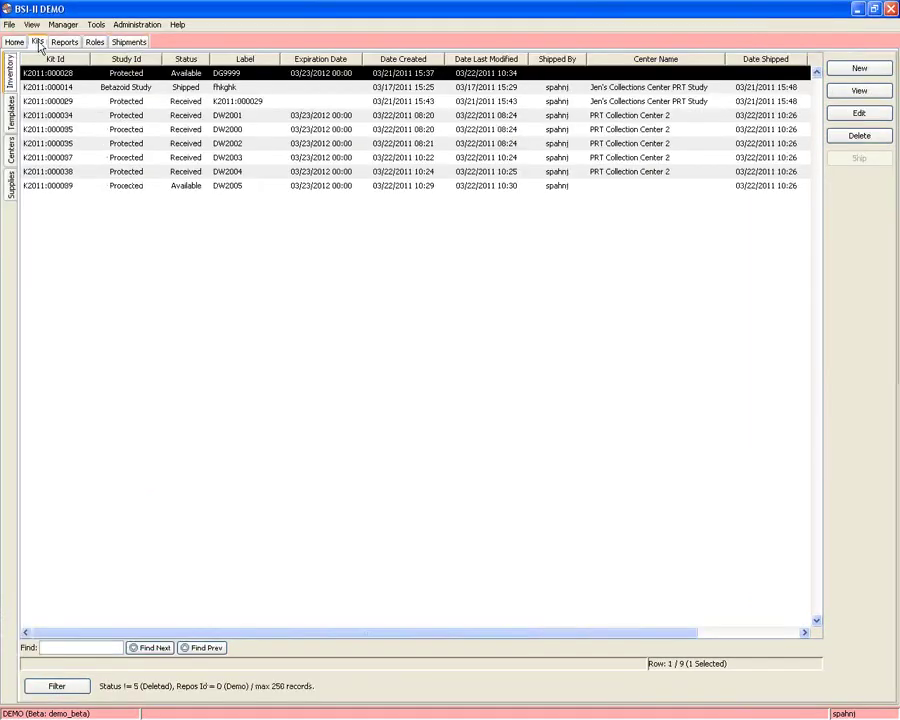
Step: Check the lot numbers and expiration dates of the components in kit DG9999, then close the kit
double_click(345, 78)
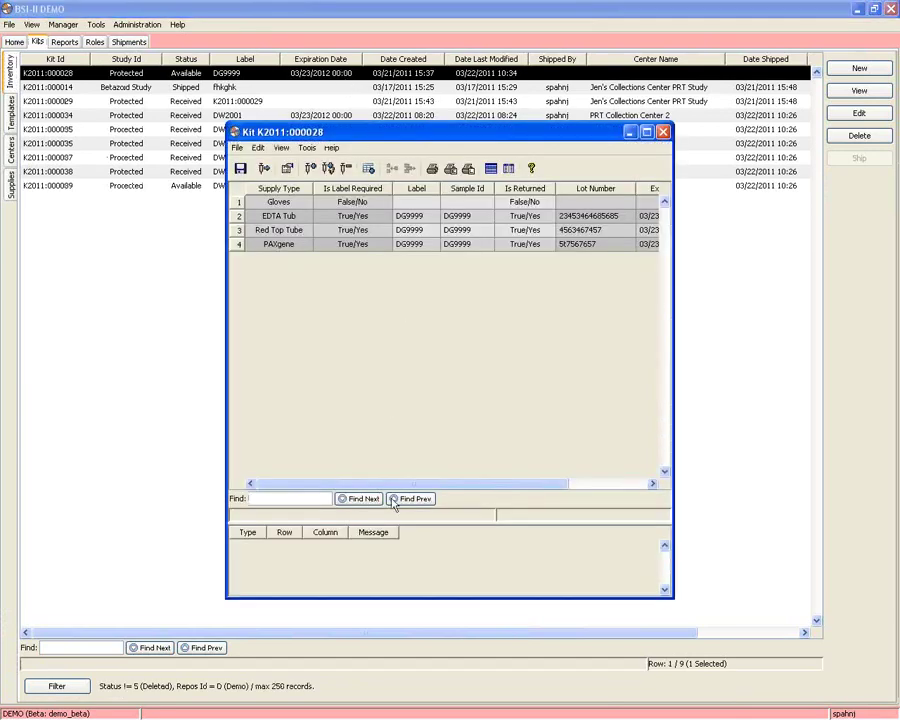
drag(380, 486, 536, 480)
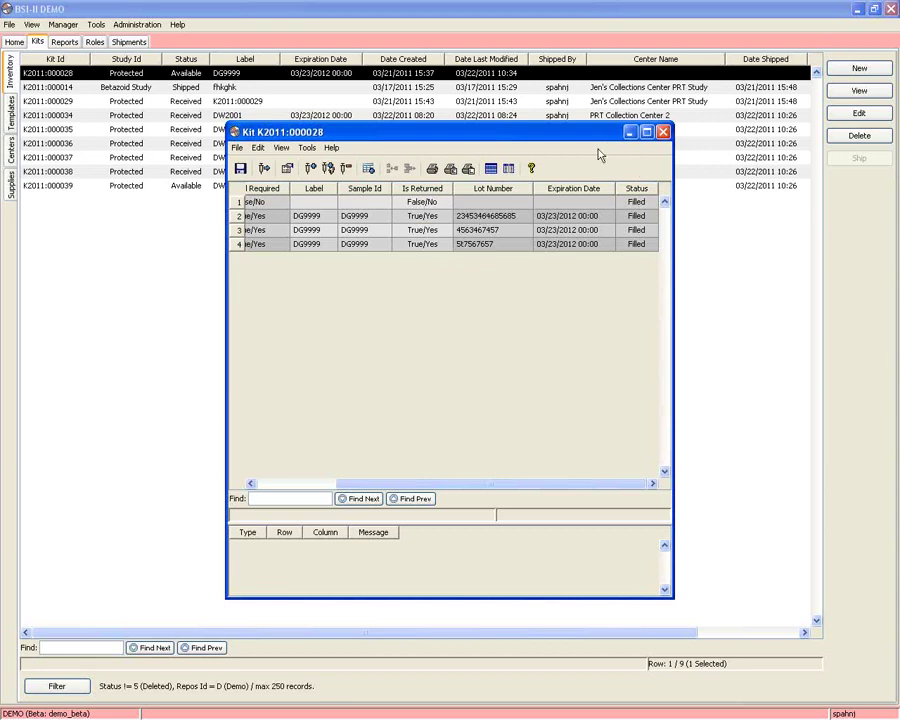
click(662, 133)
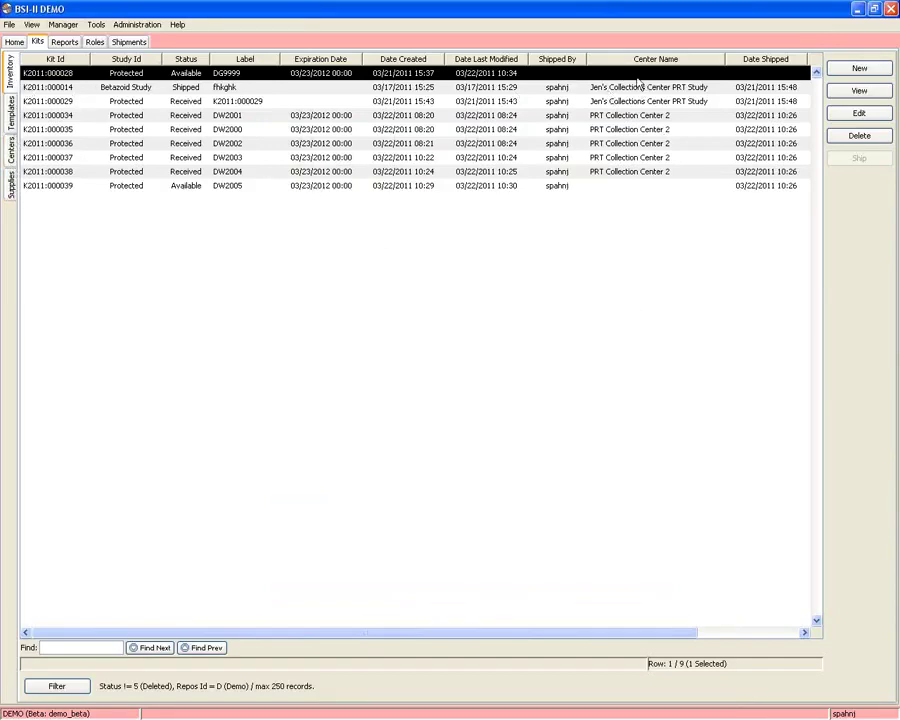
Step: Review the notification threshold, minimum shelf life and kit counts of PRT Collection Center 2, then close its record
click(10, 152)
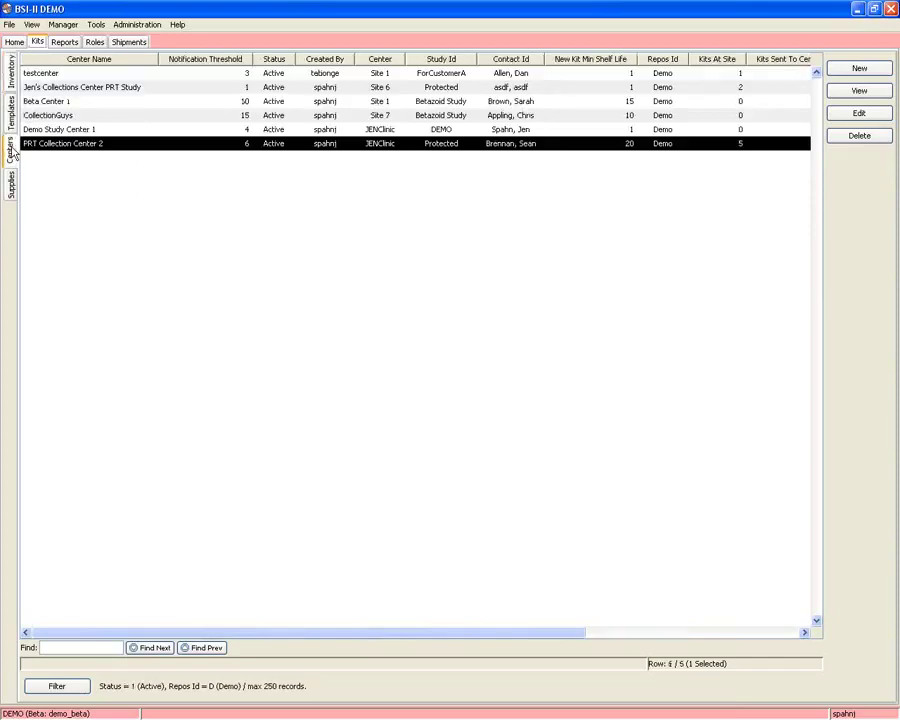
double_click(185, 145)
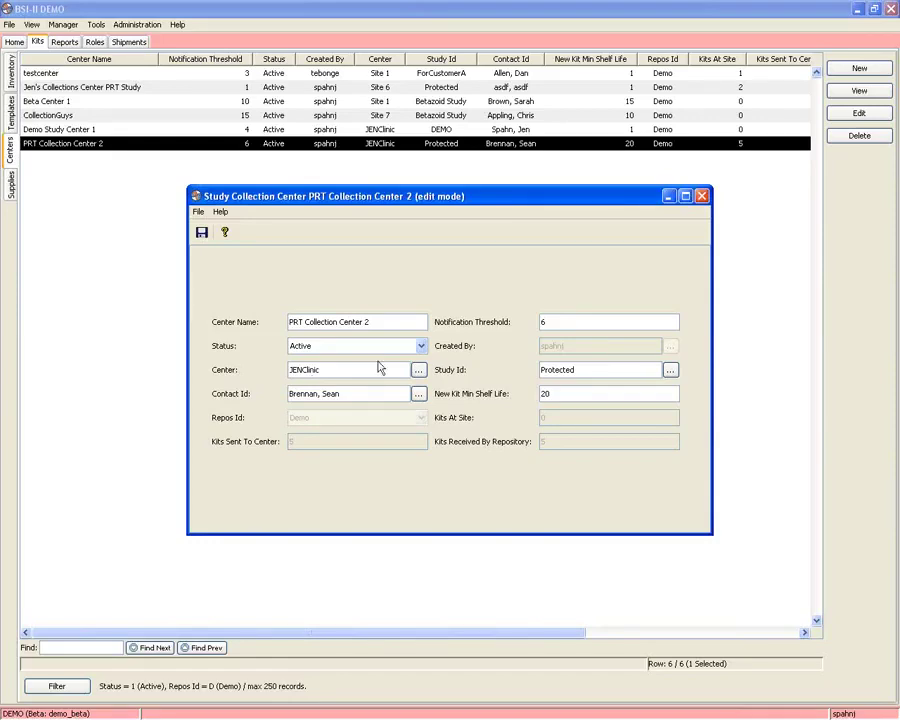
click(702, 196)
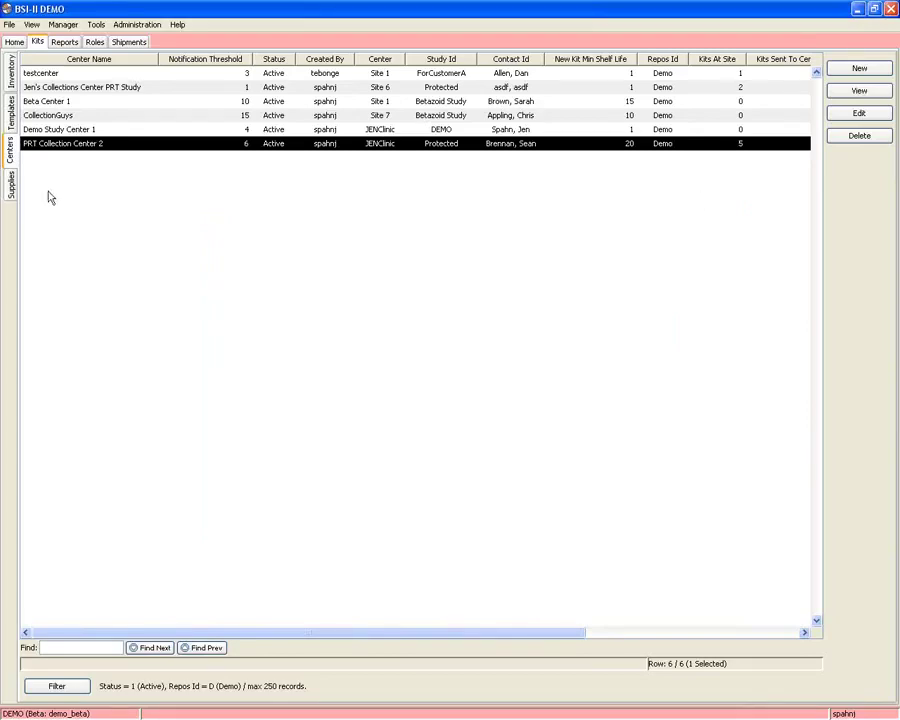
click(858, 113)
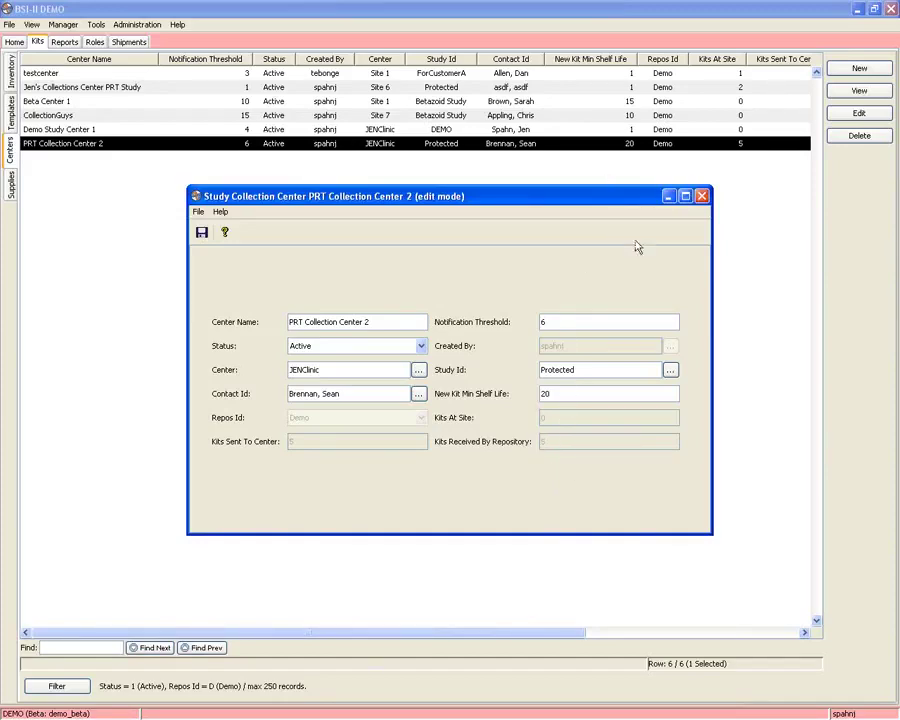
click(702, 196)
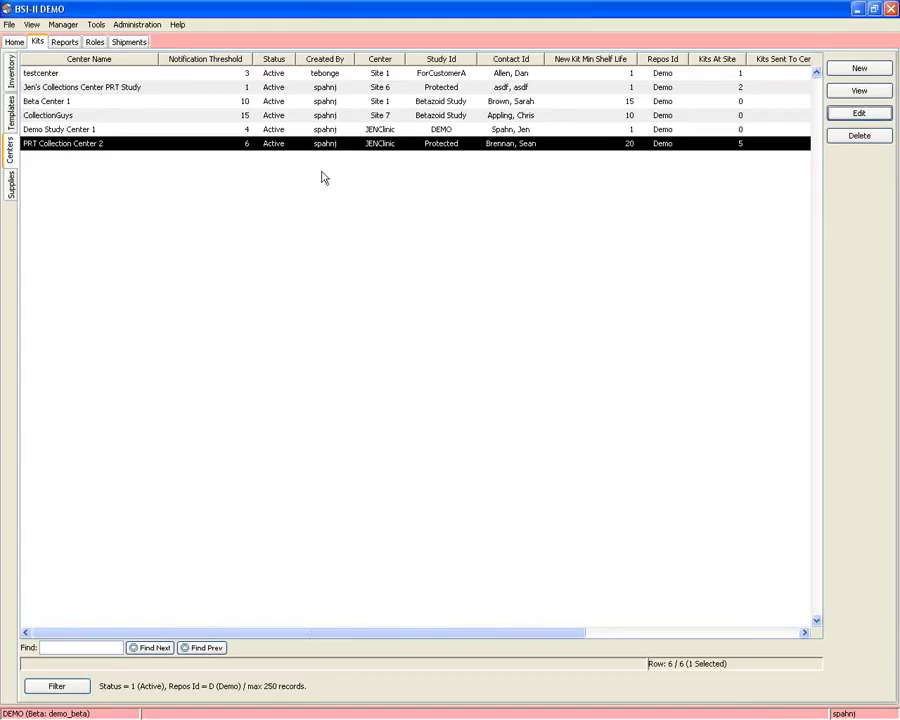
click(12, 58)
click(845, 68)
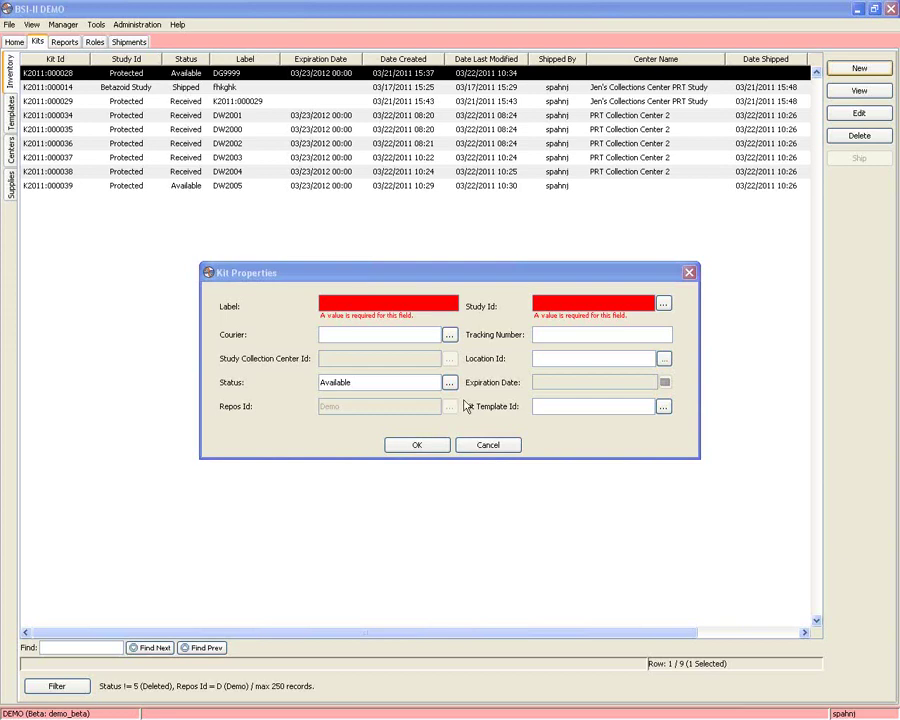
click(409, 300)
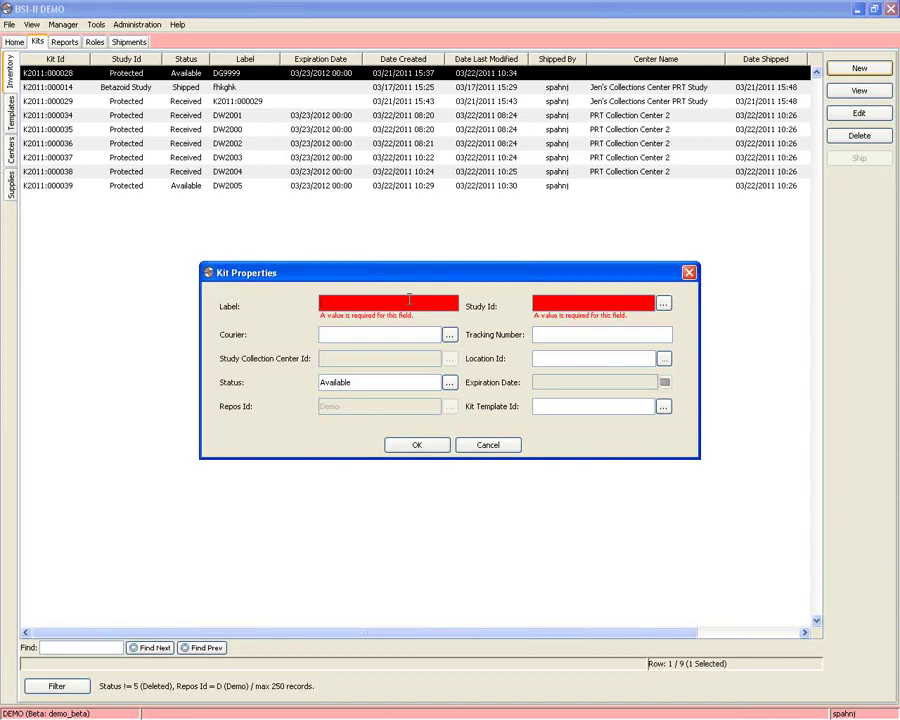
click(689, 272)
Step: Start a new inventory kit with a placeholder label, assigned to Betazoid Study and without a kit template
click(378, 186)
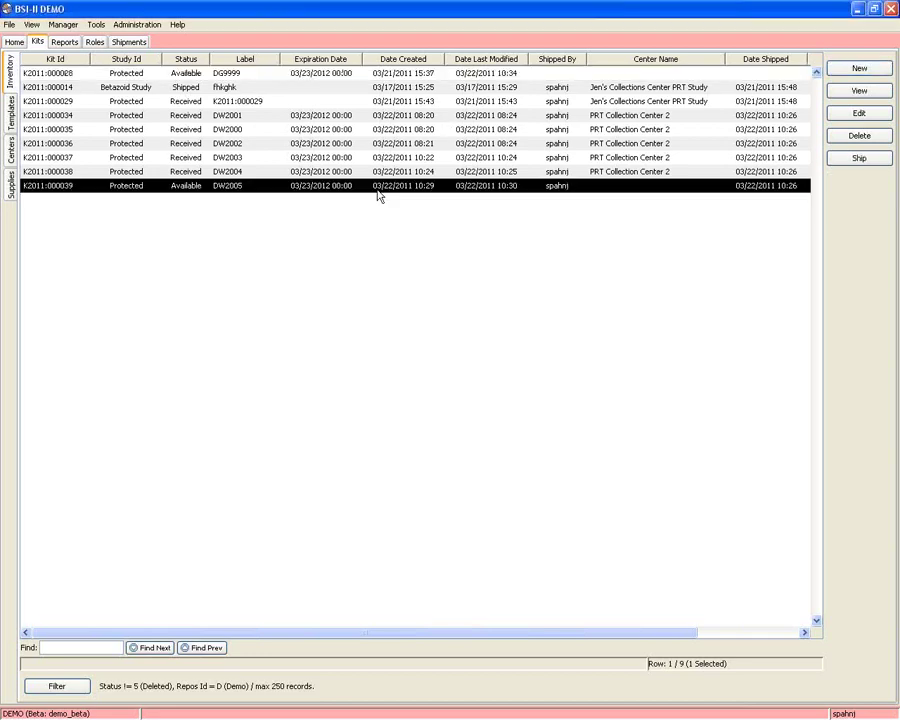
click(864, 68)
text(fdrhfo)
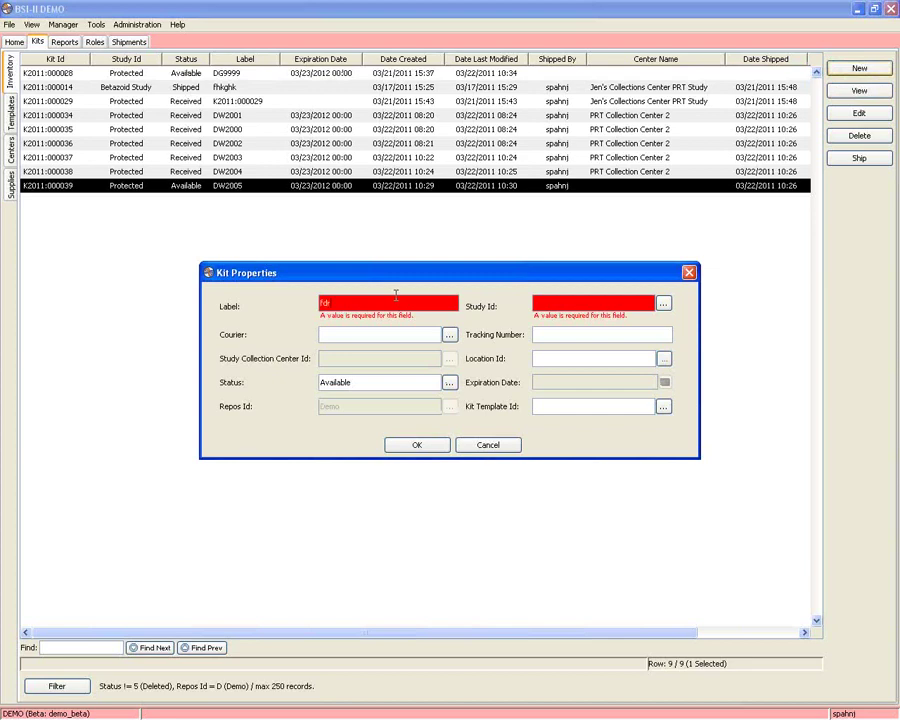
click(663, 305)
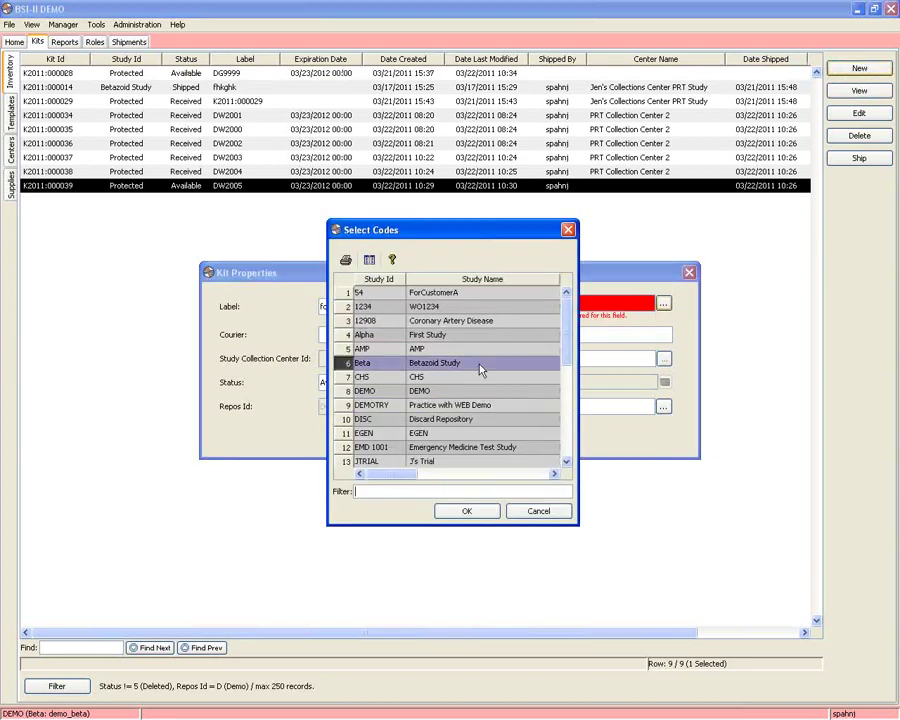
double_click(482, 368)
click(425, 446)
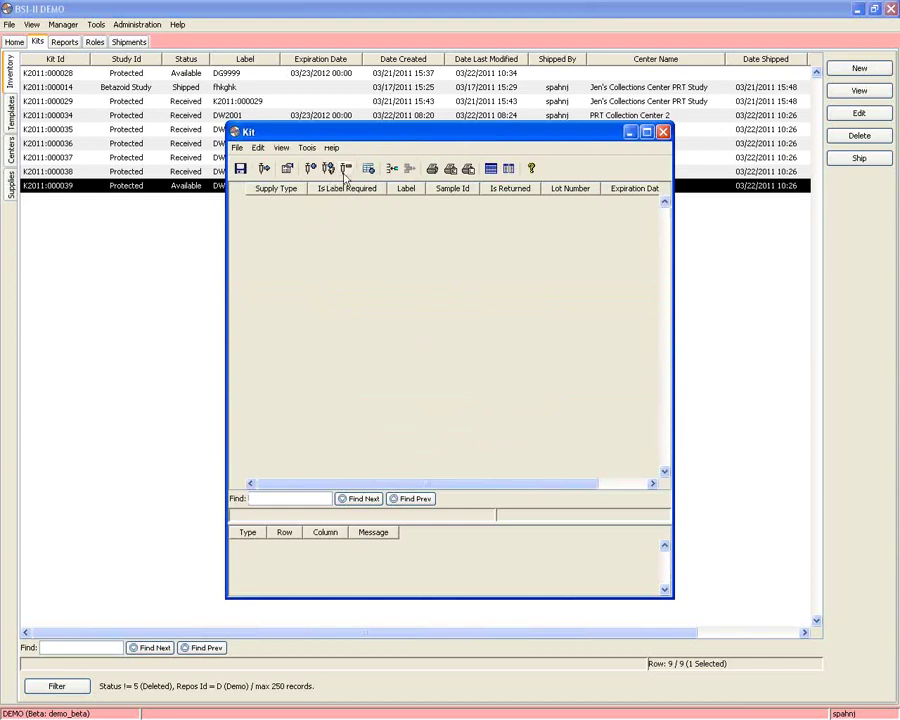
Step: Add four blank component rows to the new kit, try their label cells, and close the kit without saving
click(391, 169)
click(391, 169)
click(391, 169)
click(391, 169)
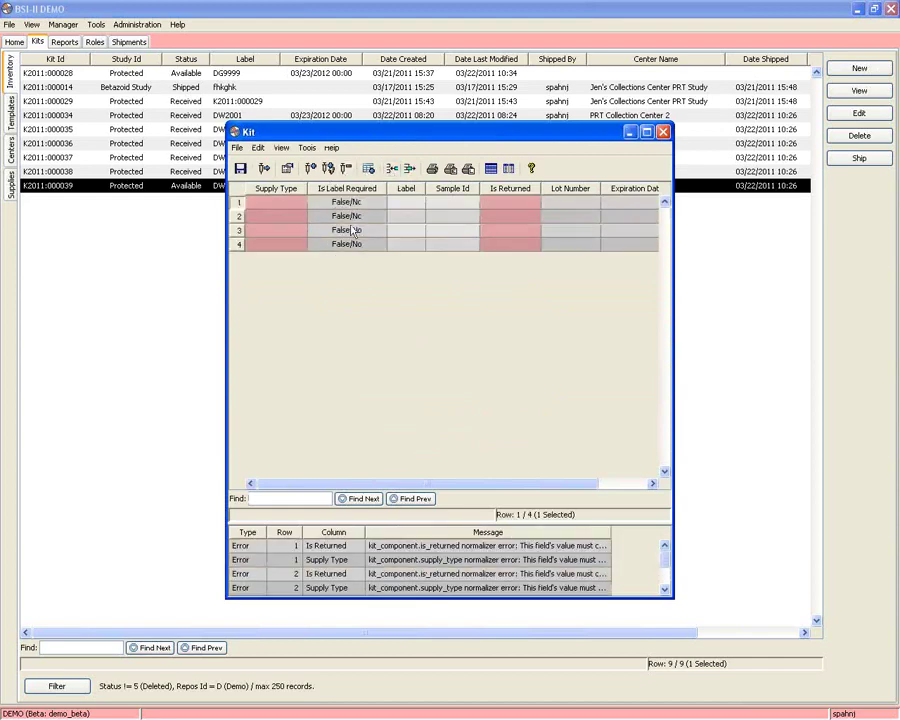
click(410, 217)
click(399, 234)
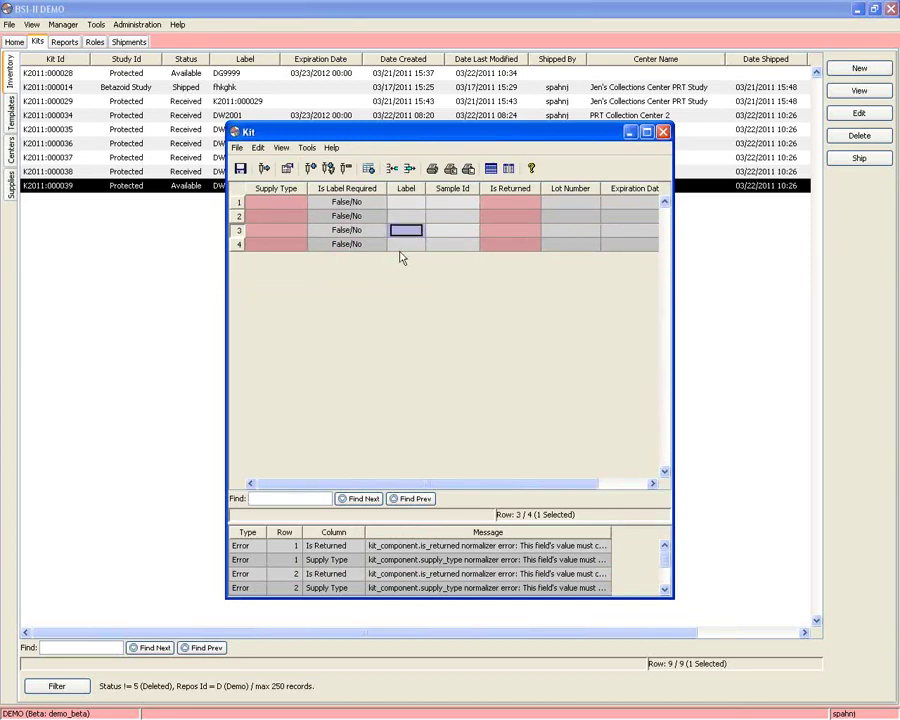
click(404, 248)
click(663, 132)
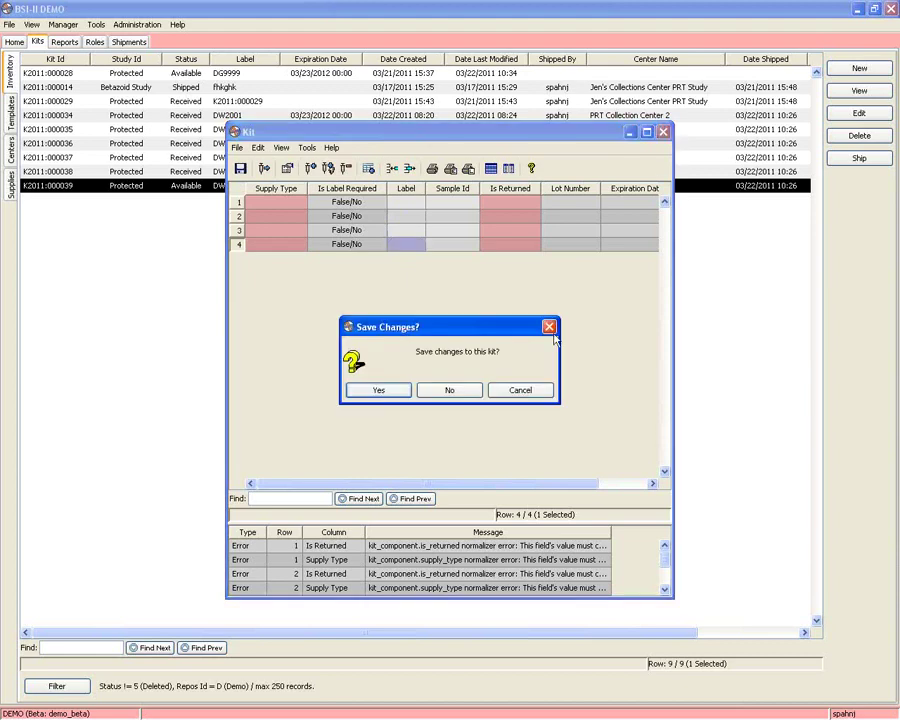
click(454, 390)
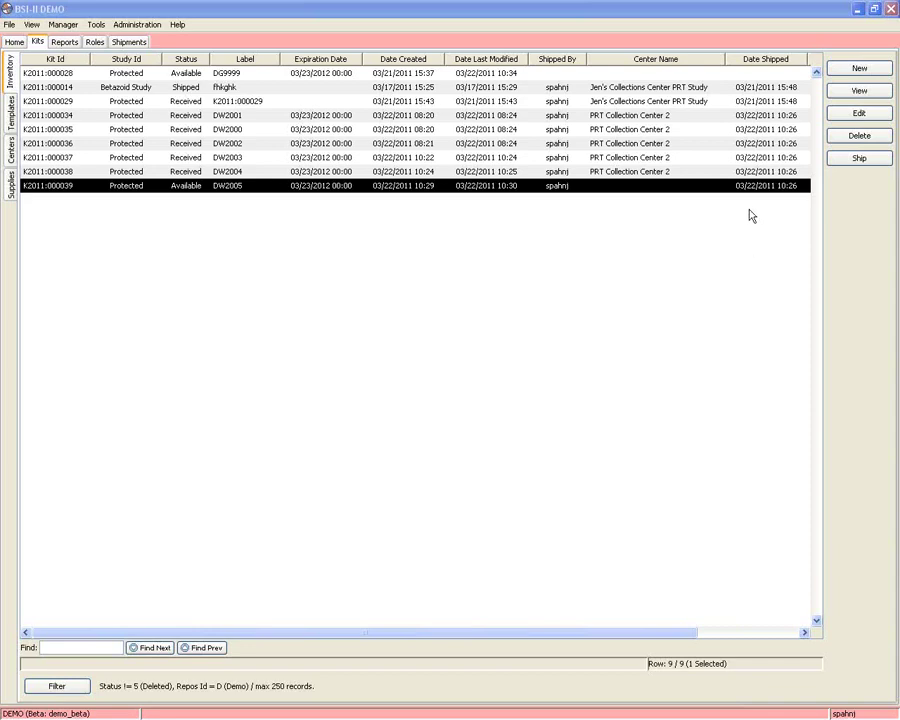
Step: Review the supplies and component labels of received kit DW2004, then close the kit
click(862, 69)
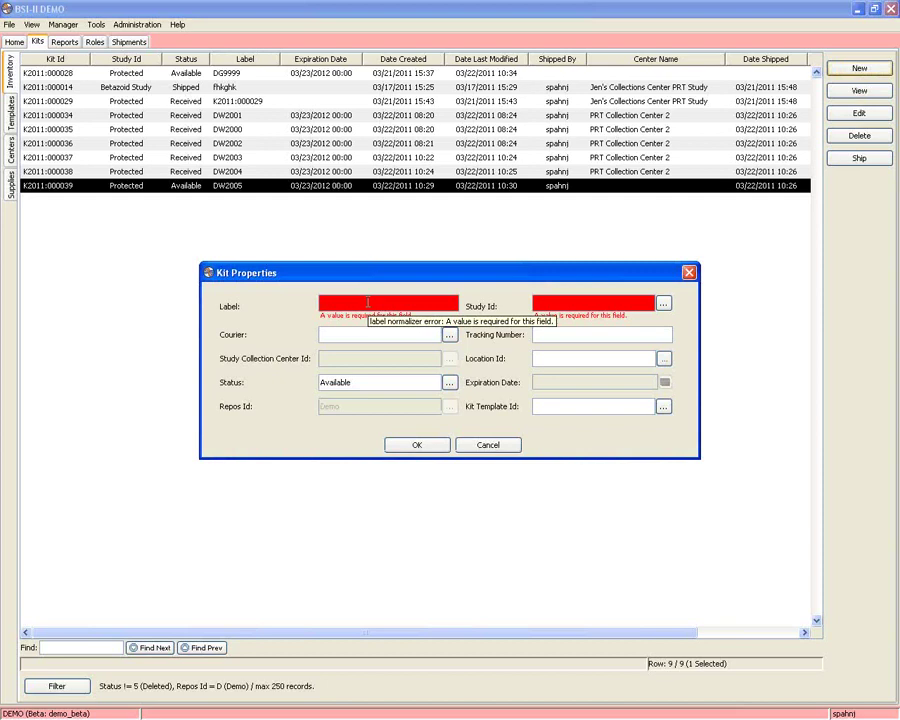
click(689, 272)
click(595, 171)
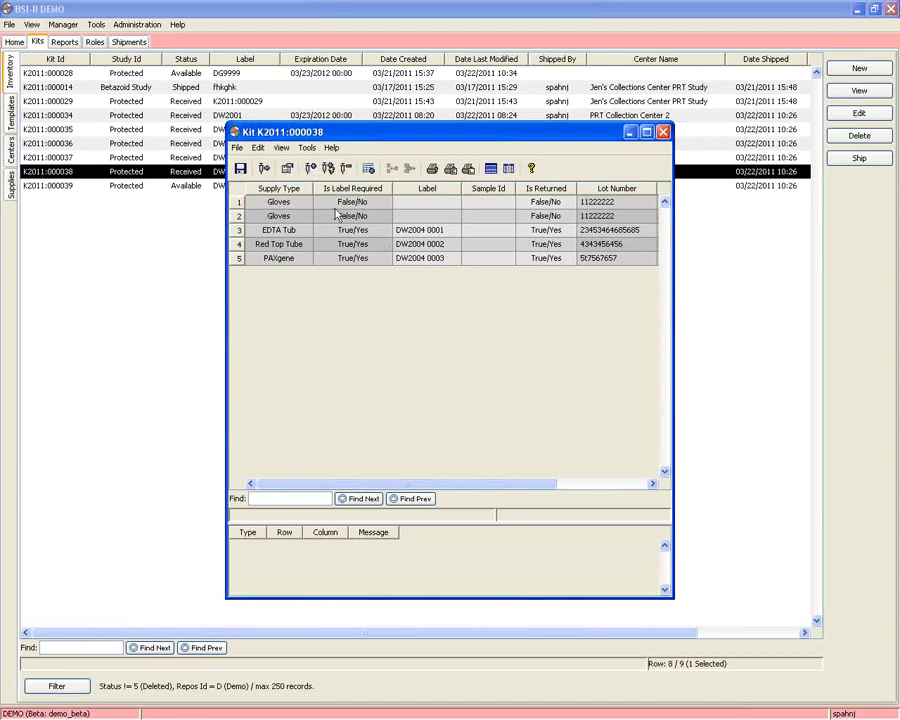
click(237, 148)
click(458, 400)
click(663, 133)
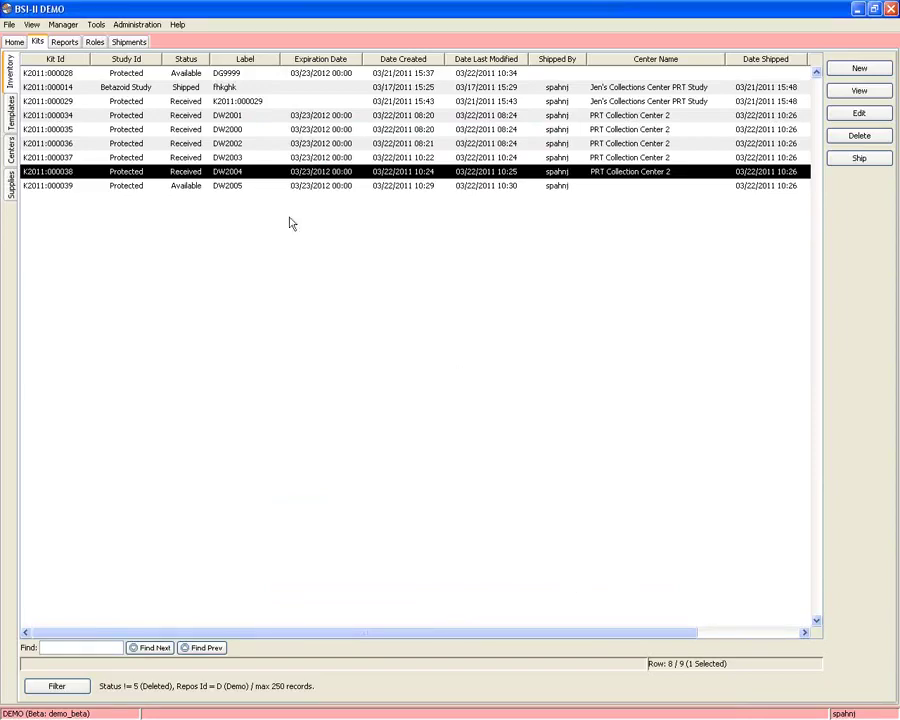
Step: Create a new inventory kit labelled DW2005 for study CHS without a kit template, and try to save it
click(859, 68)
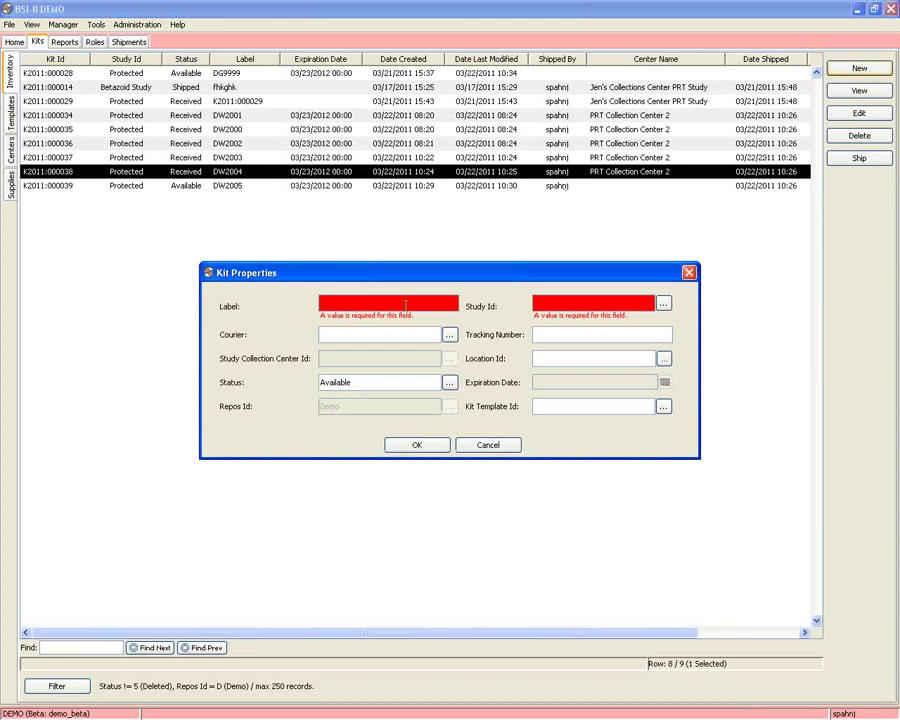
text(DW2005)
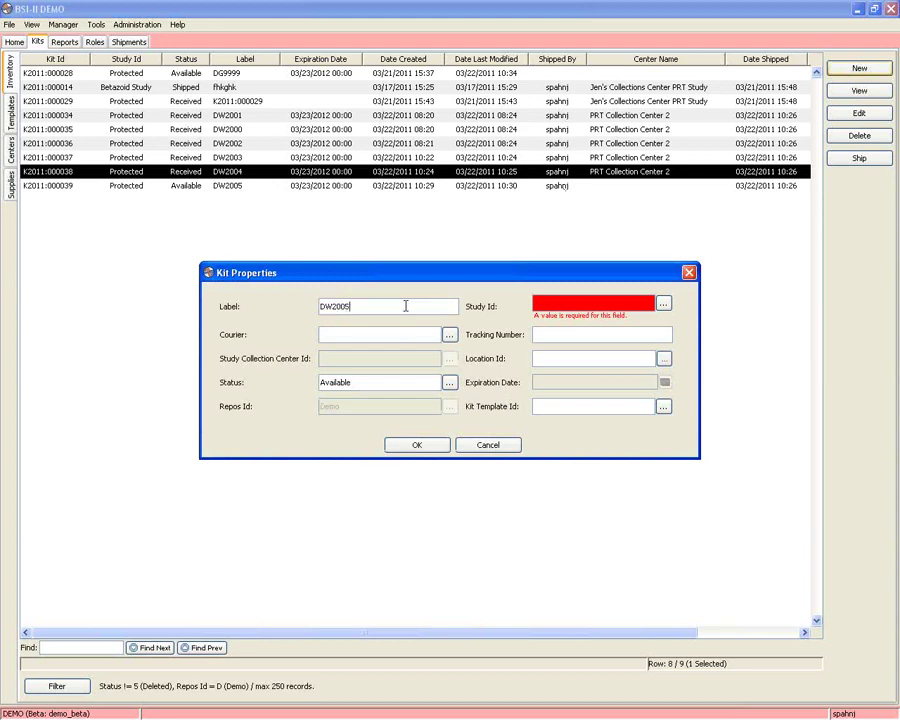
click(663, 303)
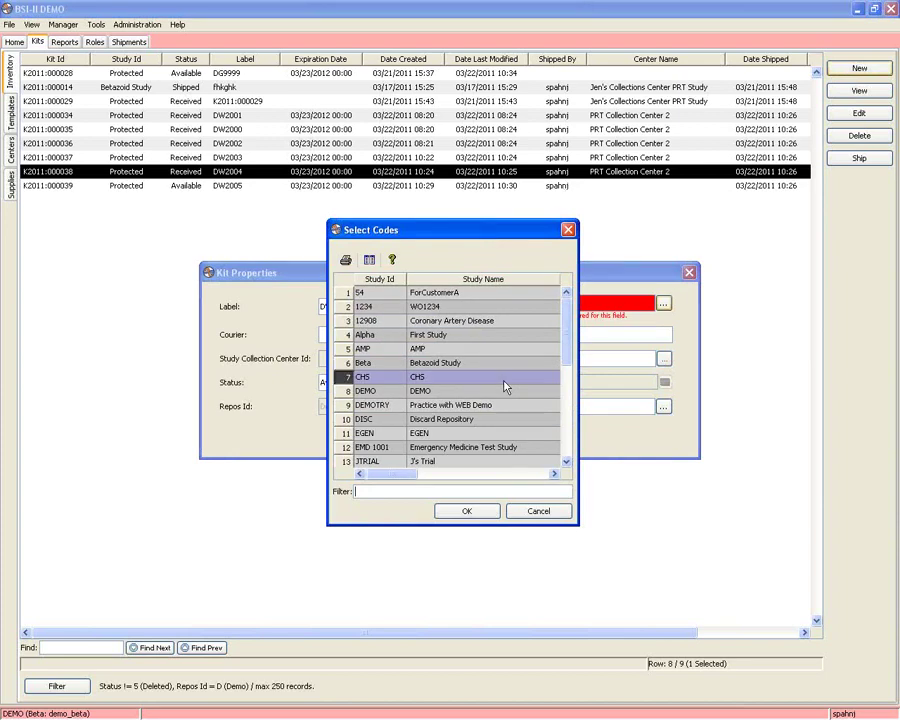
click(467, 510)
click(437, 446)
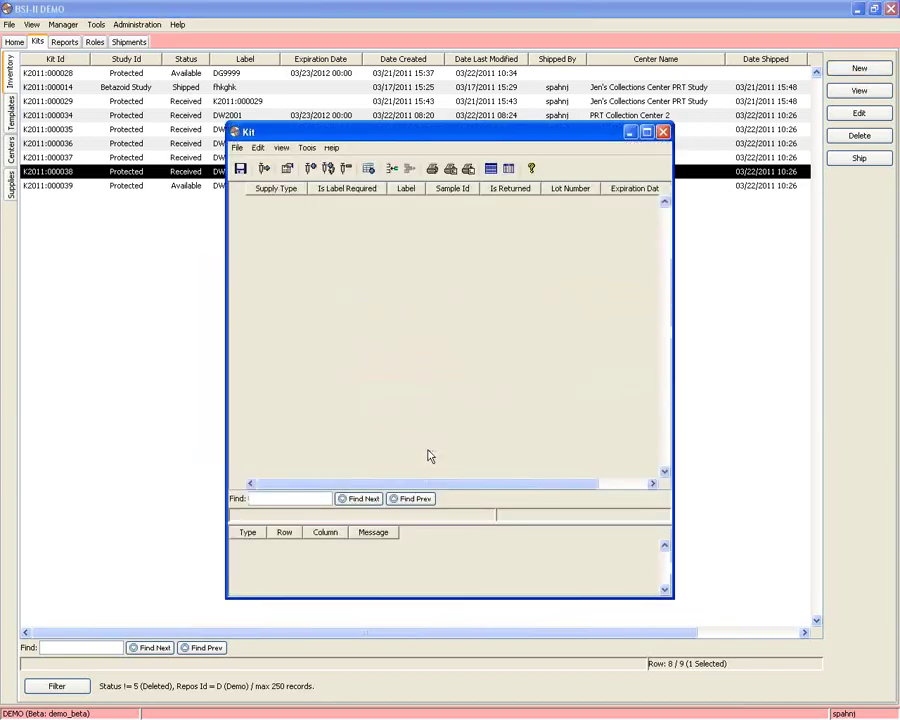
click(240, 170)
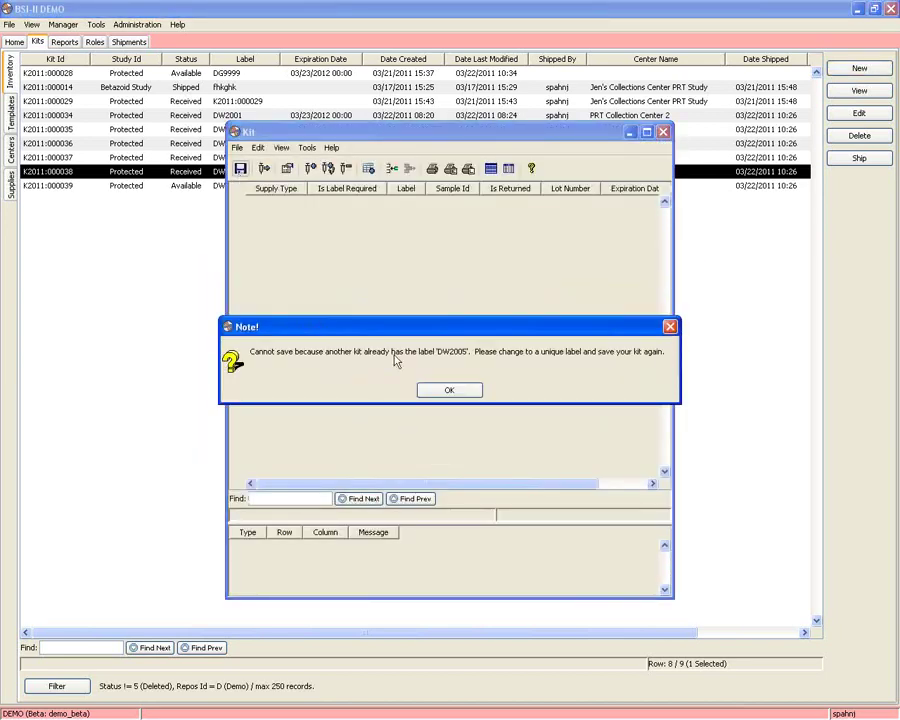
click(465, 391)
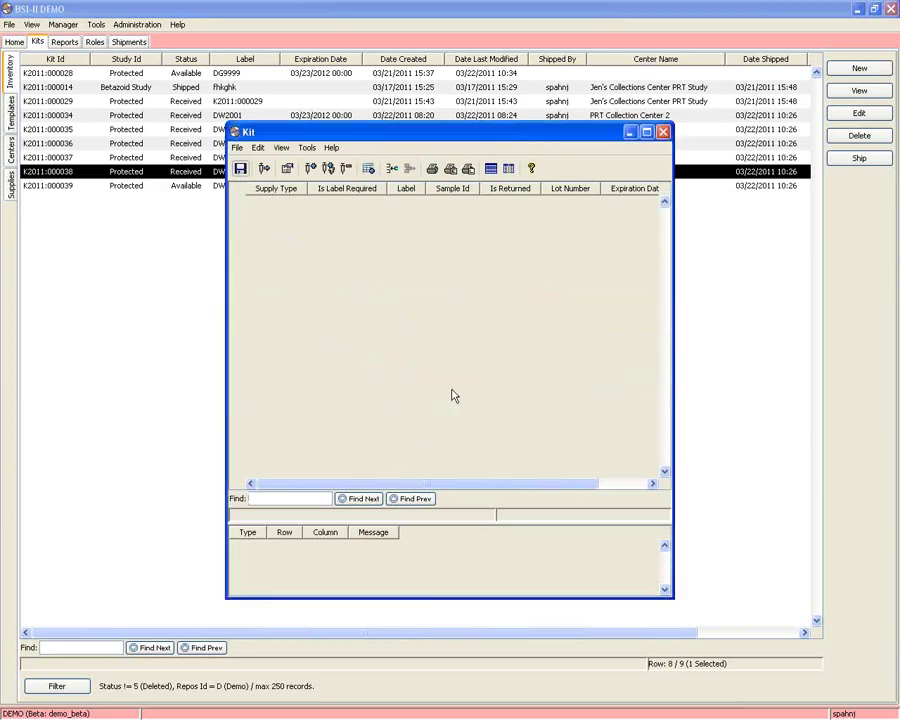
Step: Add one component row to the new kit and set its supply type to EDTA Tub
click(392, 169)
click(300, 206)
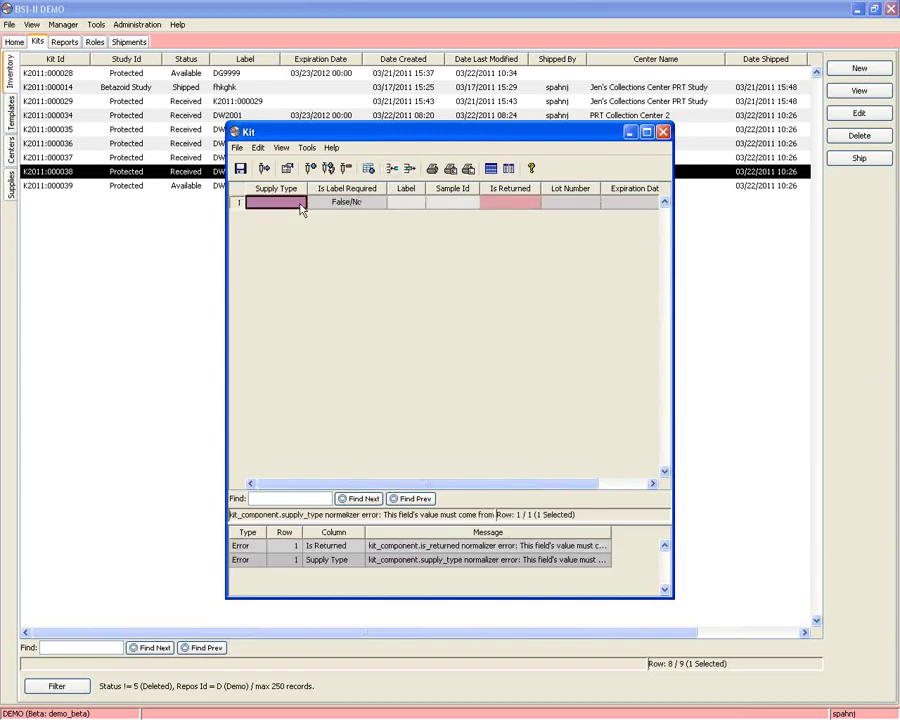
double_click(300, 206)
double_click(456, 312)
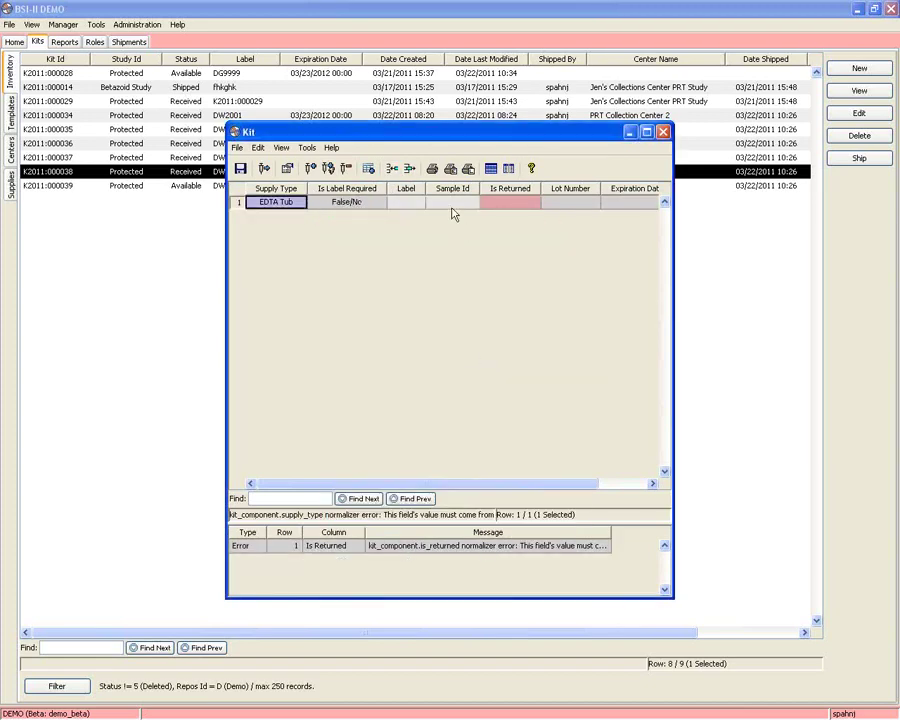
Step: Enter DW2005 as the EDTA Tub component's sample ID and try to save the kit
click(452, 203)
text(DW00)
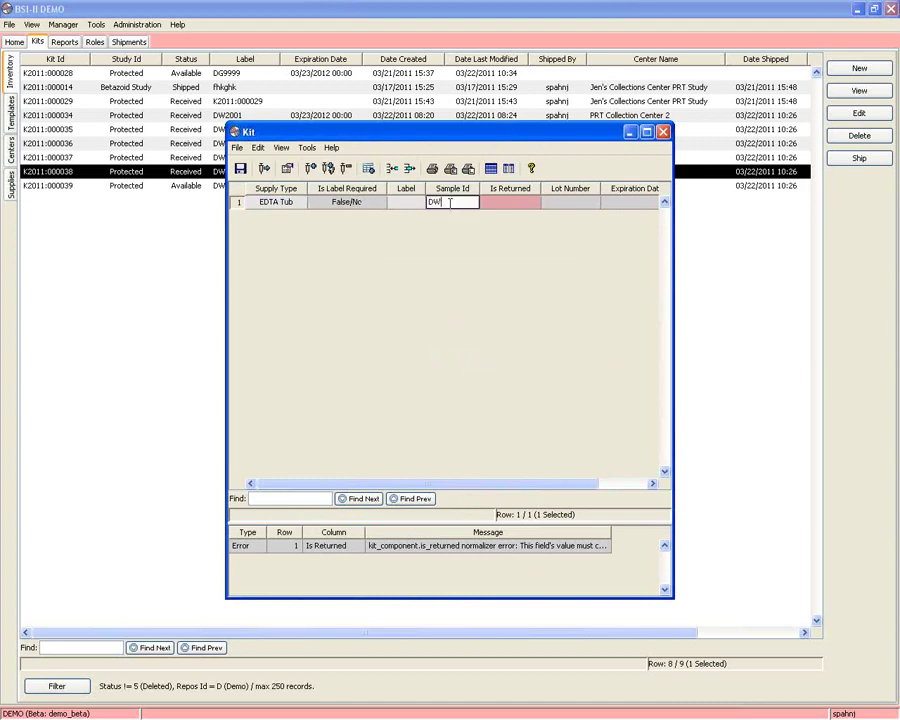
key(BackSpace)
key(BackSpace)
text(2005)
key(Tab)
click(240, 169)
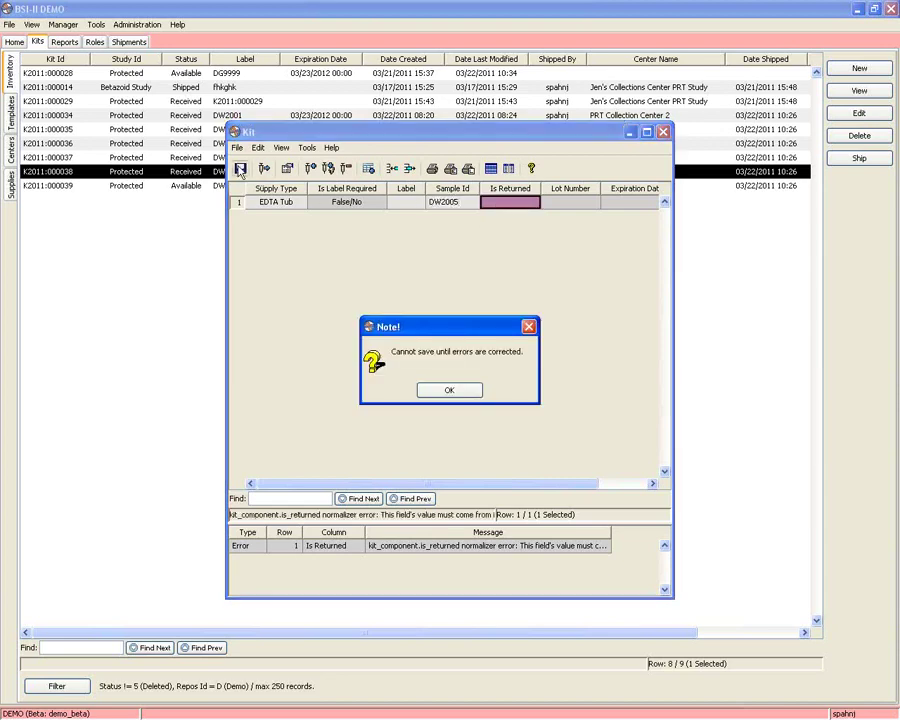
click(456, 388)
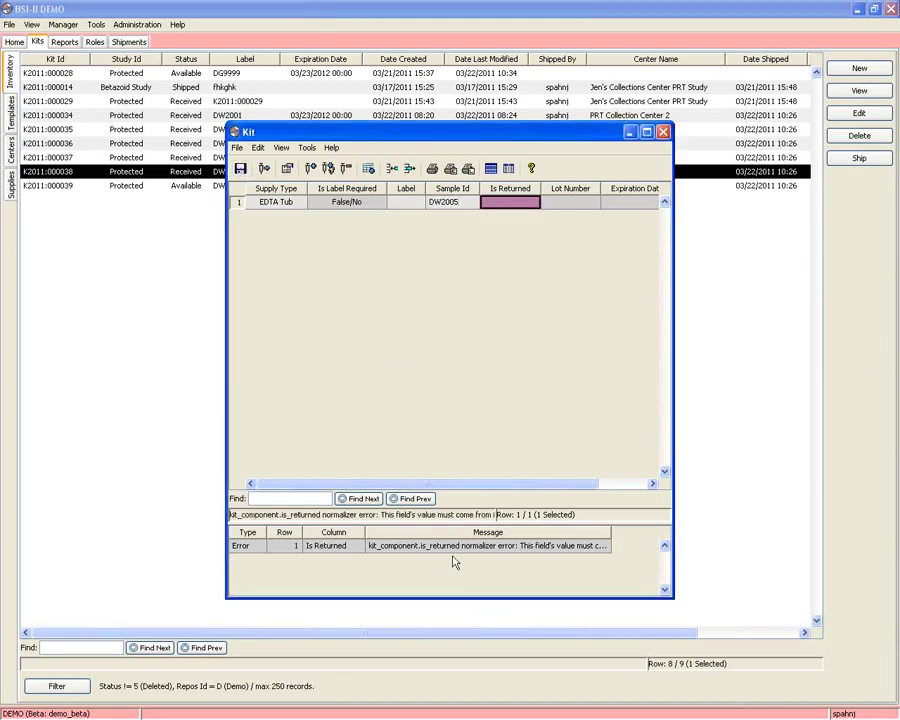
Step: Set the EDTA Tub component's Is Returned value to True/Yes and try to save the kit again
text(1)
key(Return)
click(240, 169)
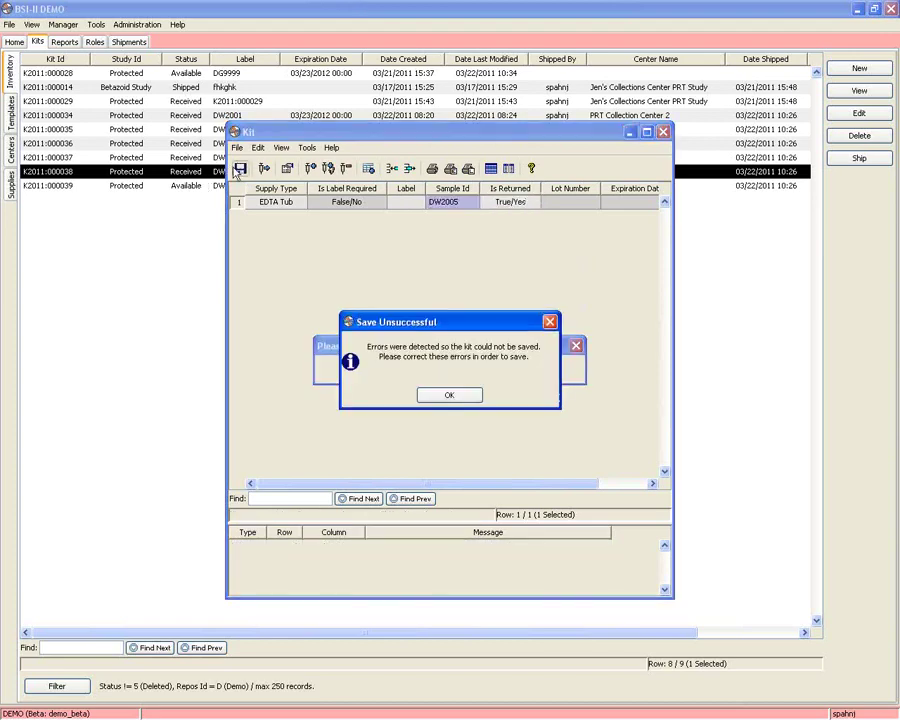
click(451, 398)
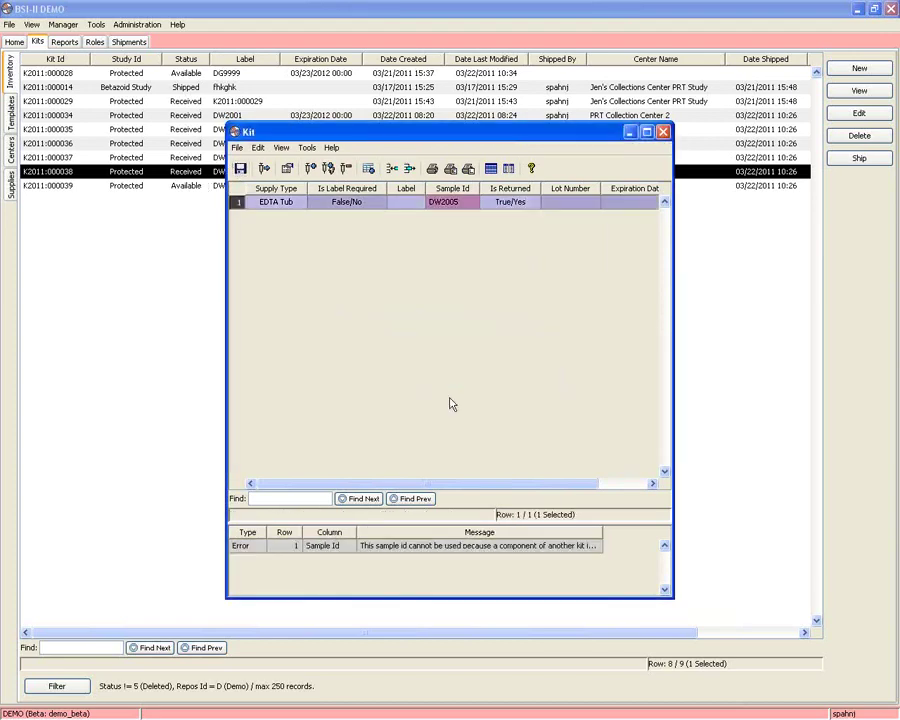
Step: Label the EDTA Tub component DW2005 0001, clear its sample ID, and try to save the kit
drag(425, 188, 473, 188)
click(443, 204)
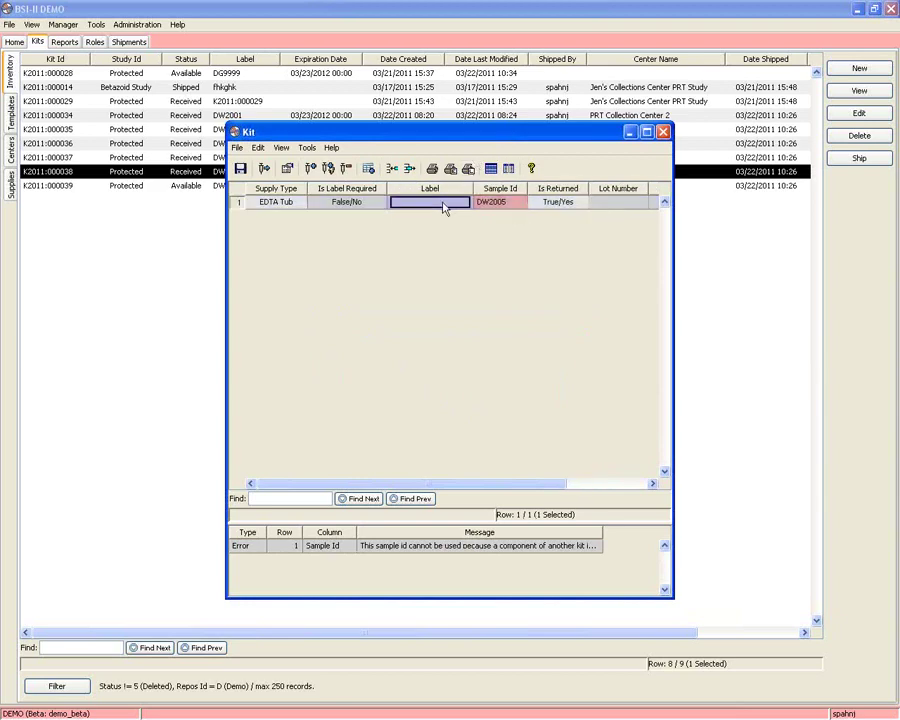
text(DW2005 0001)
click(500, 202)
key(Delete)
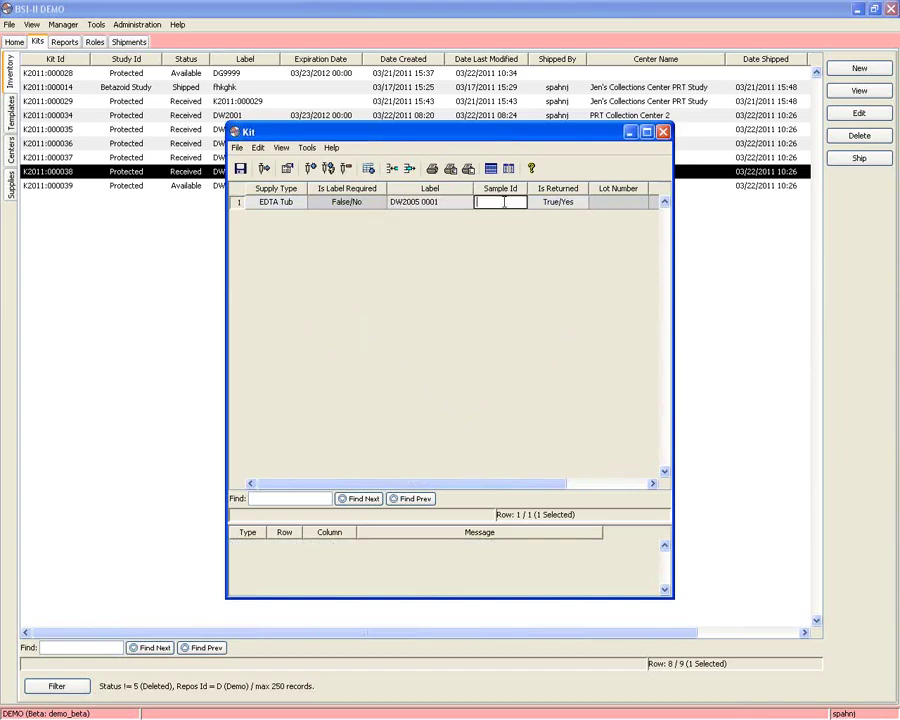
click(240, 168)
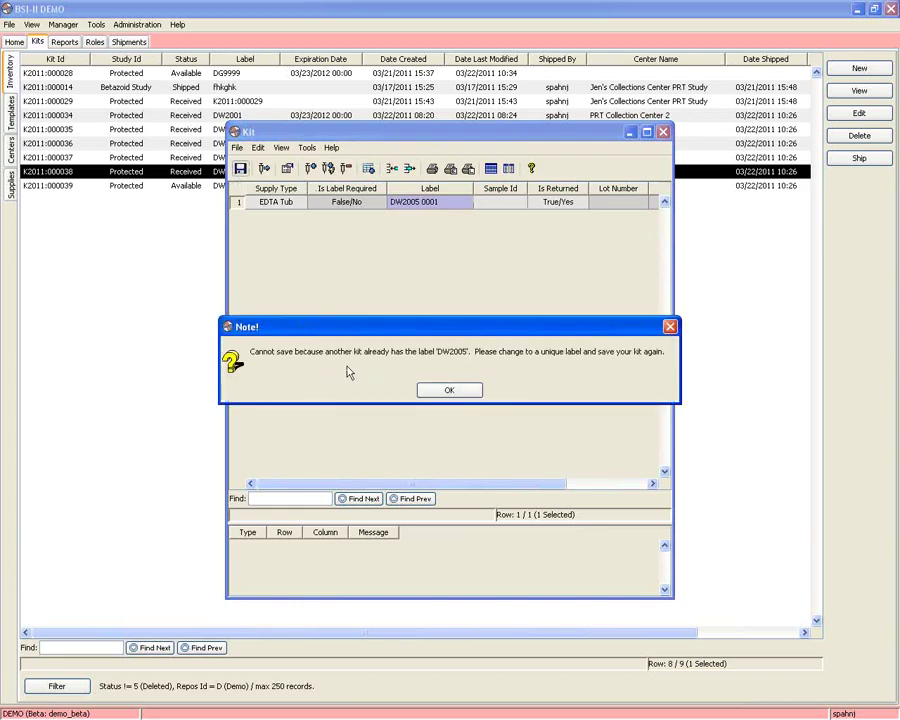
click(456, 389)
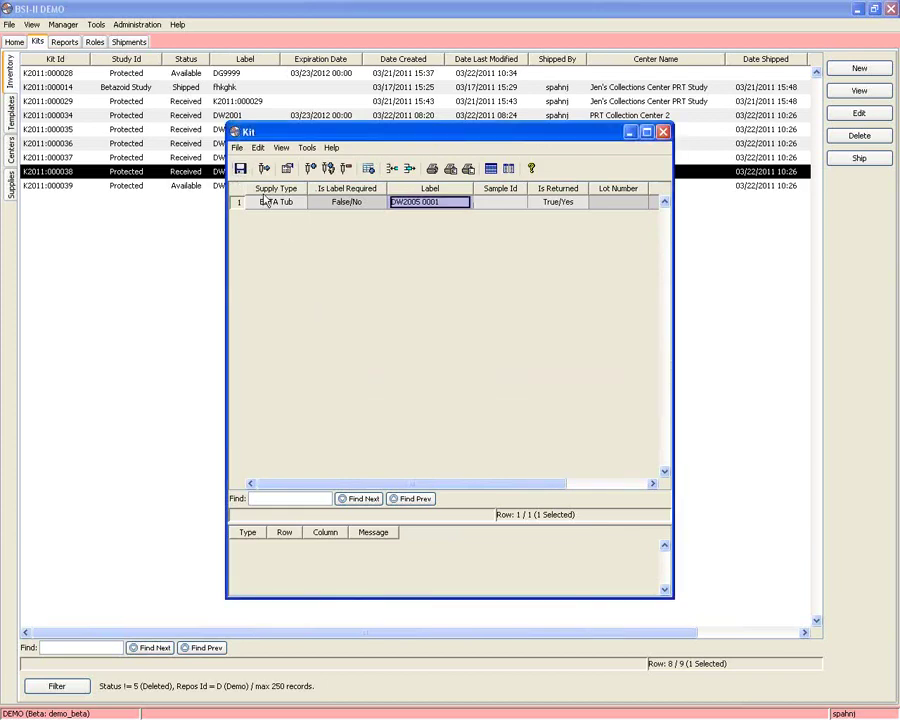
Step: Change the kit's label to DW2006 in its properties, then save and close the kit
click(287, 168)
click(361, 308)
key(BackSpace)
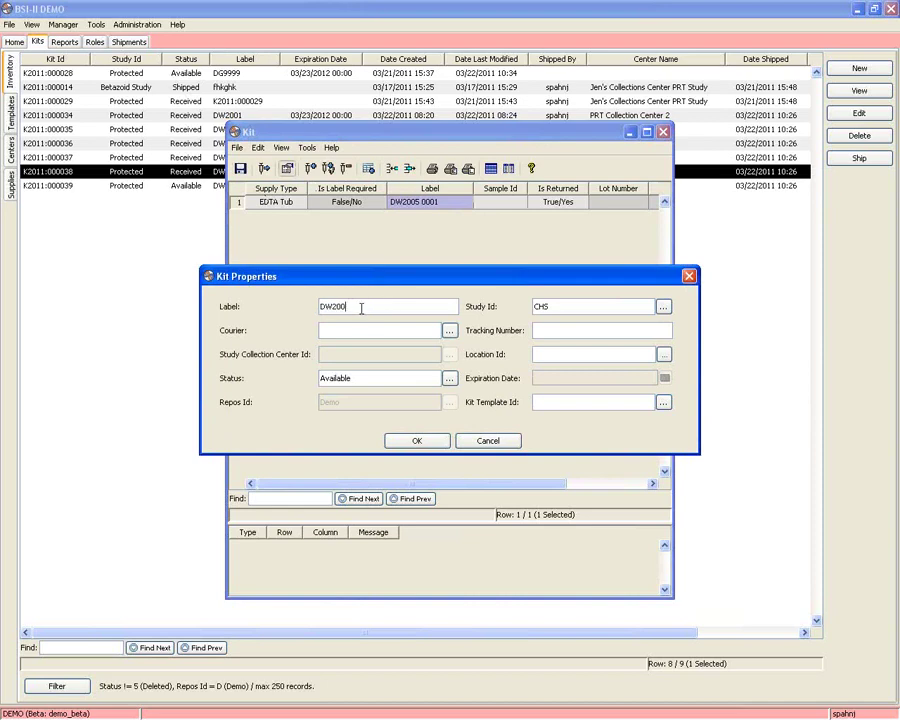
text(6)
click(417, 441)
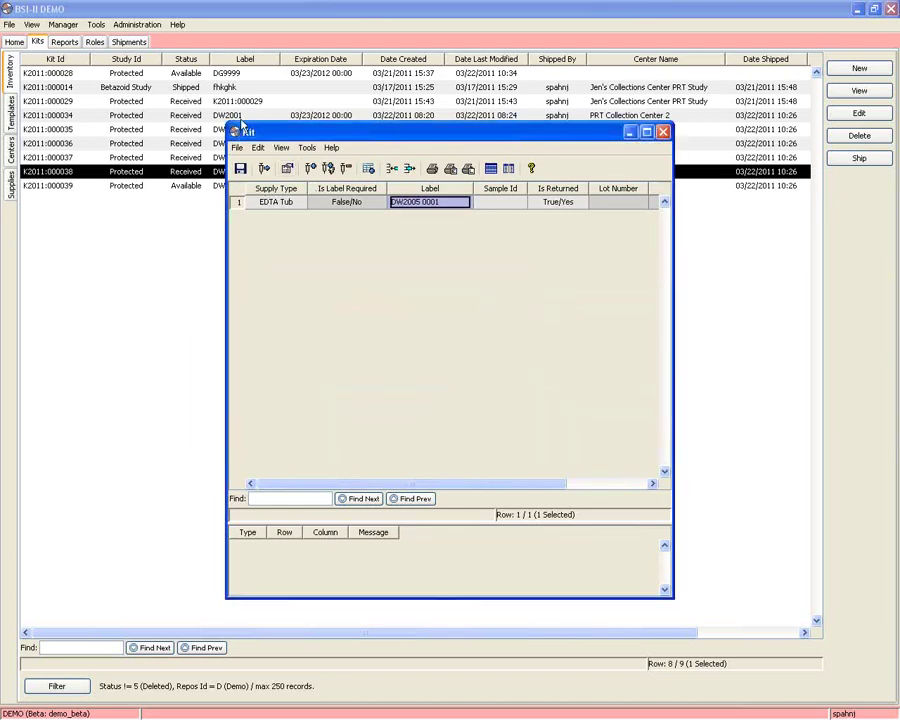
click(243, 170)
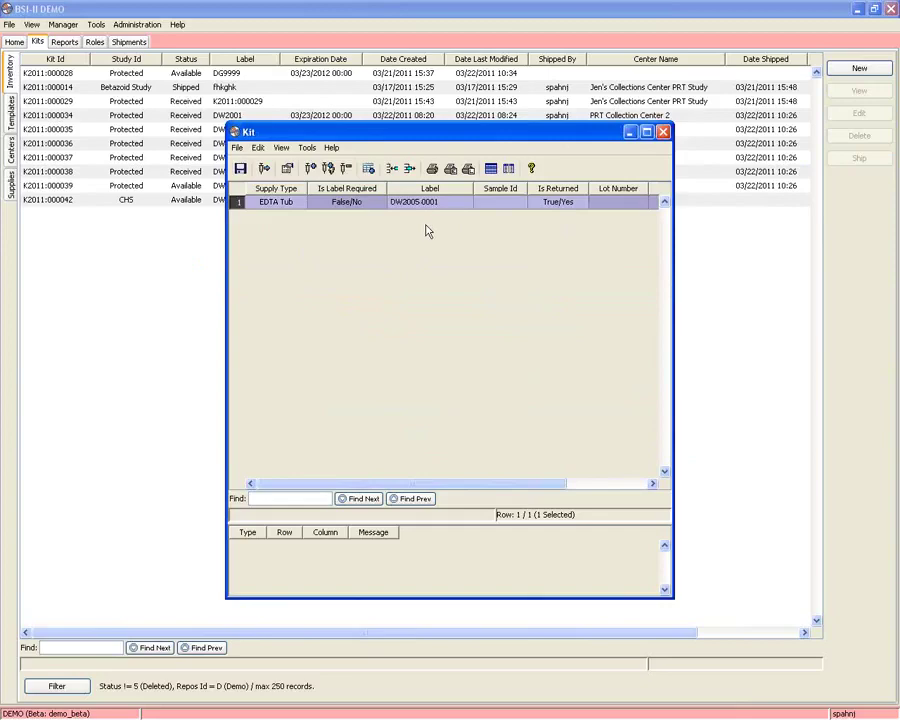
key(alt+F4)
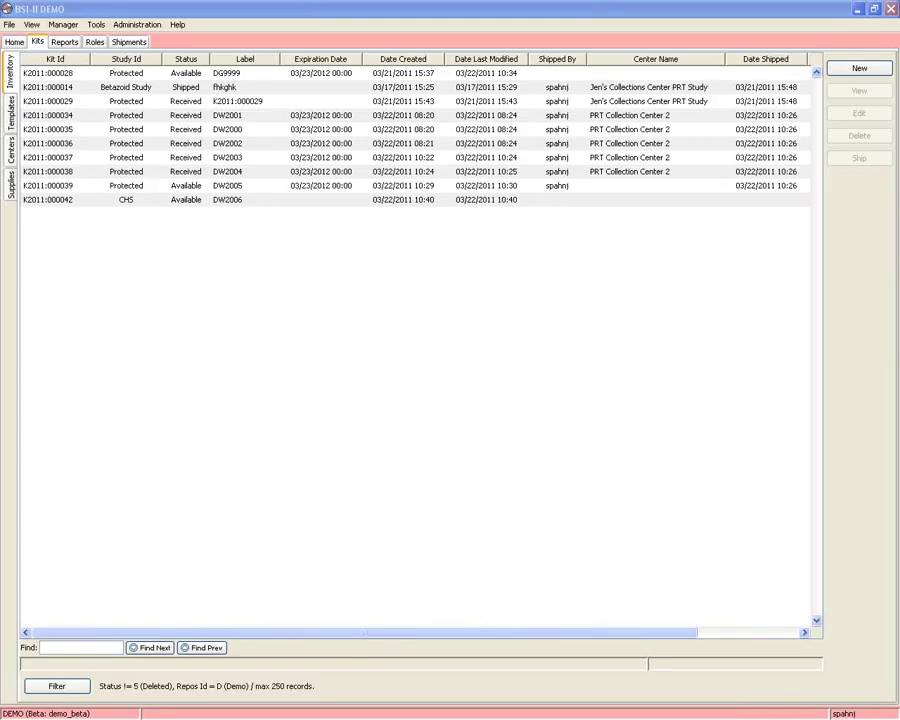
Step: Examine the in-transit First Study shipment and its received-kits entry form, then close both without adding a kit
click(128, 41)
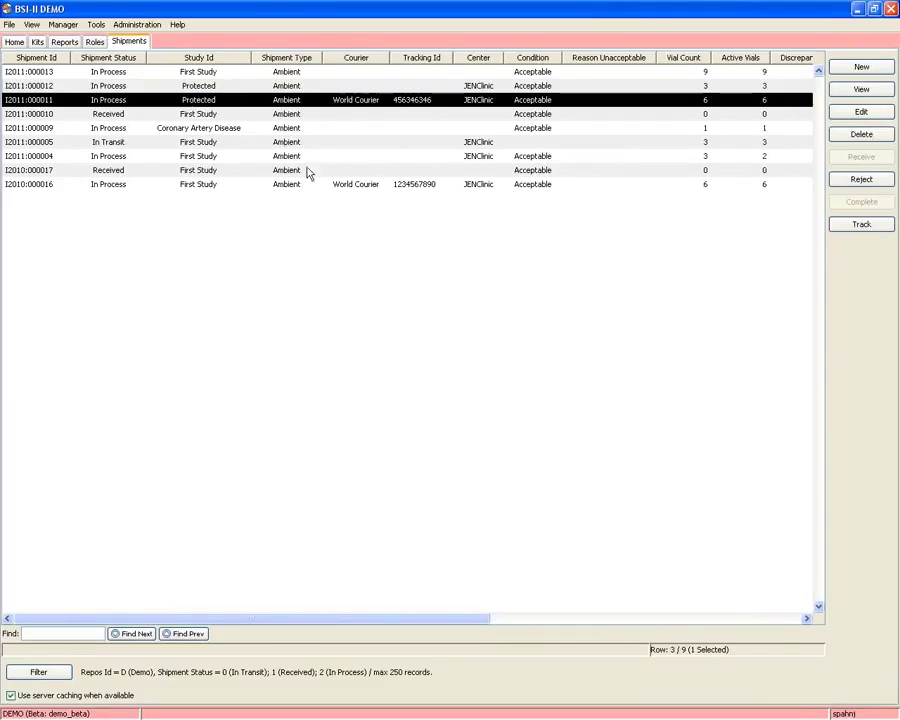
click(153, 141)
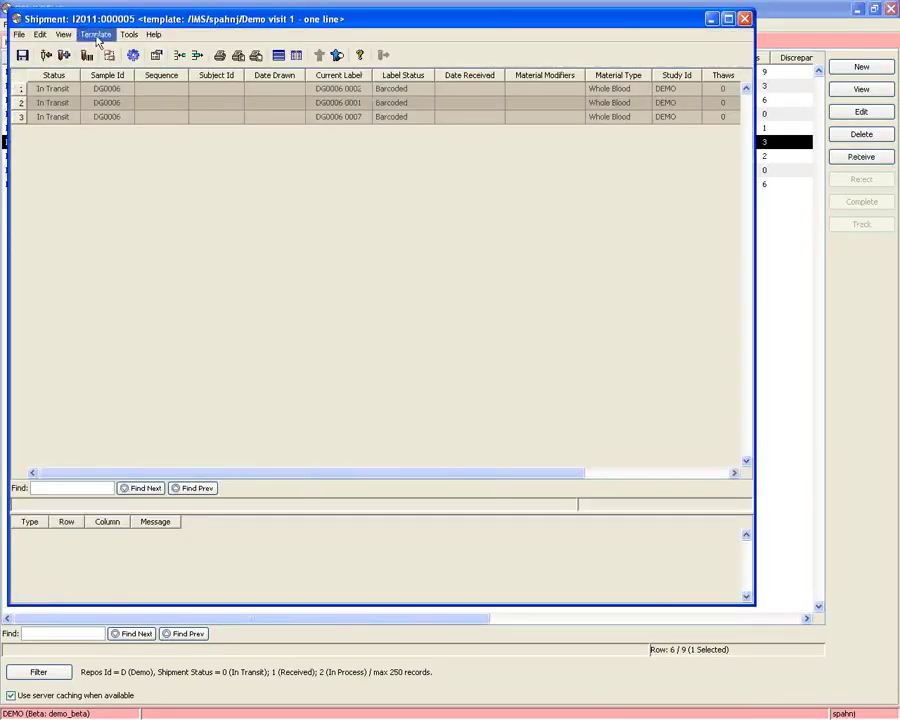
click(47, 58)
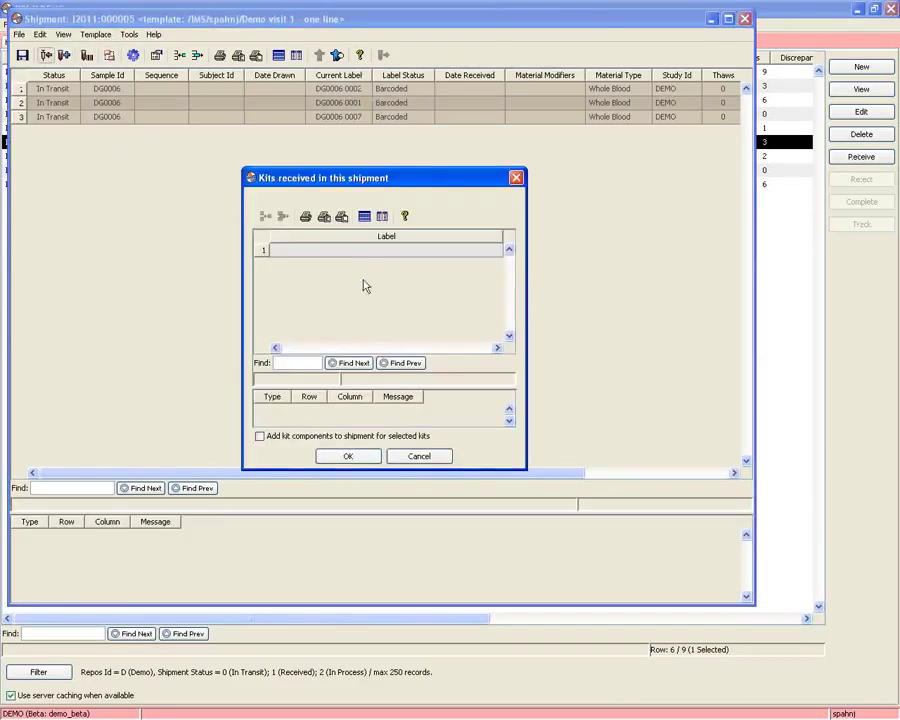
click(348, 252)
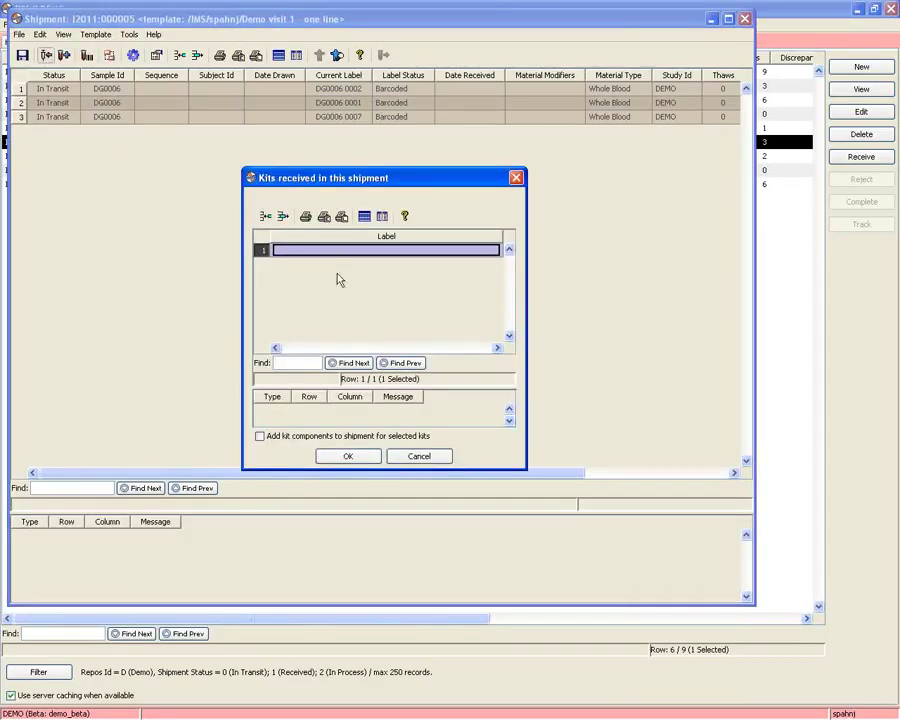
click(516, 178)
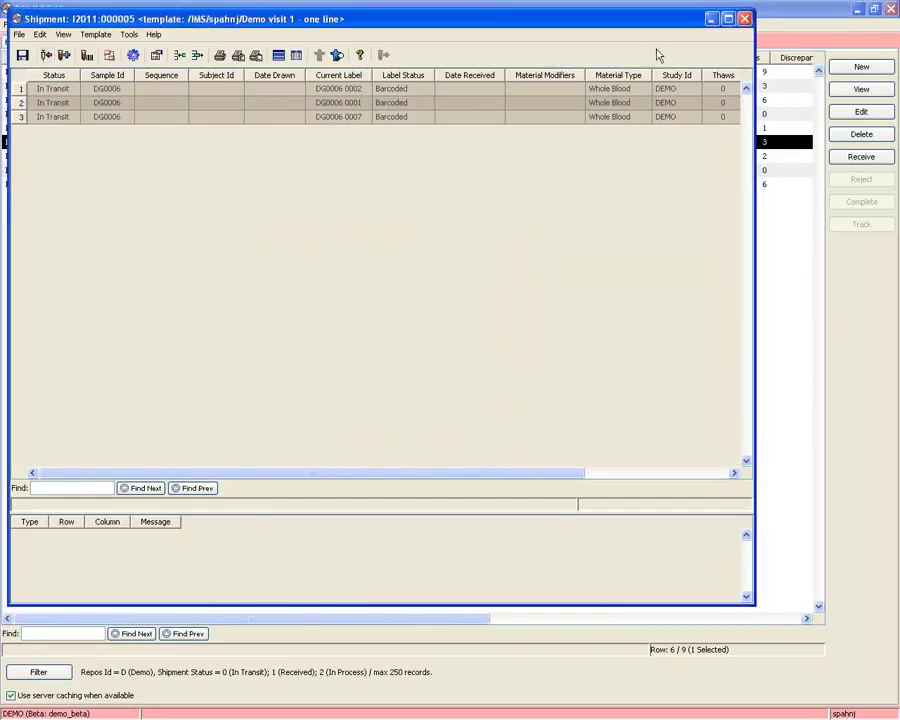
click(745, 19)
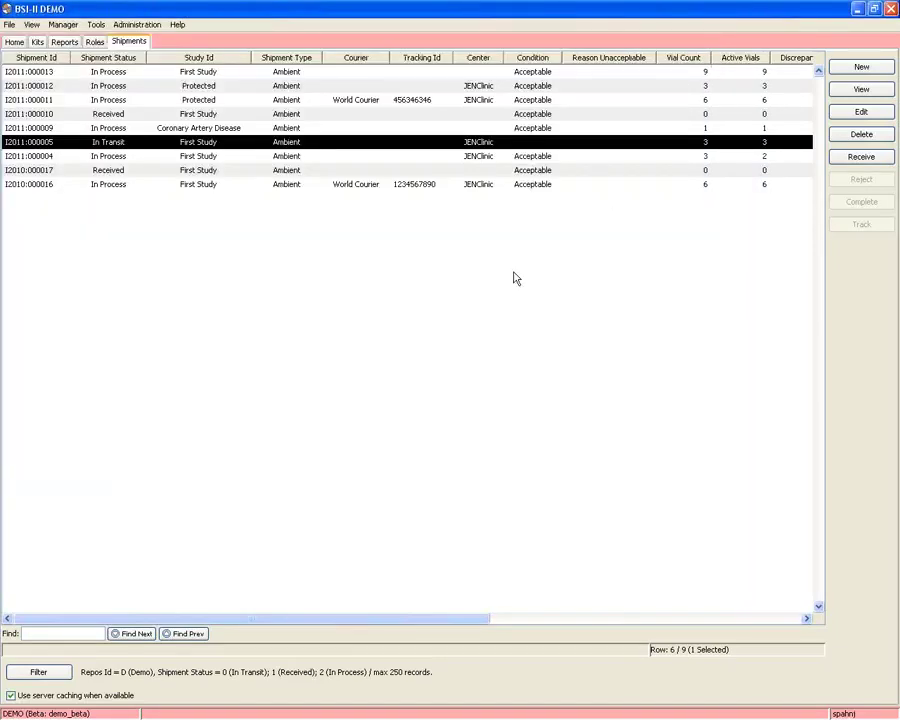